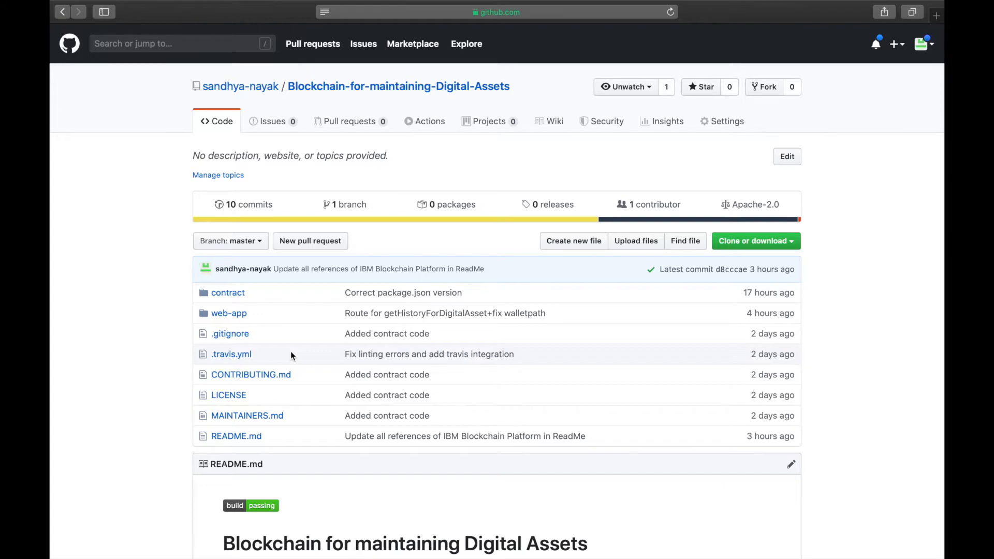
- Read through the repository's README, from the overview and architecture flow to the steps for running the application
{"action": "scroll", "coordinate": [406, 389], "scroll_direction": "down", "scroll_amount": 6}
{"action": "scroll", "coordinate": [407, 390], "scroll_direction": "down", "scroll_amount": 2}
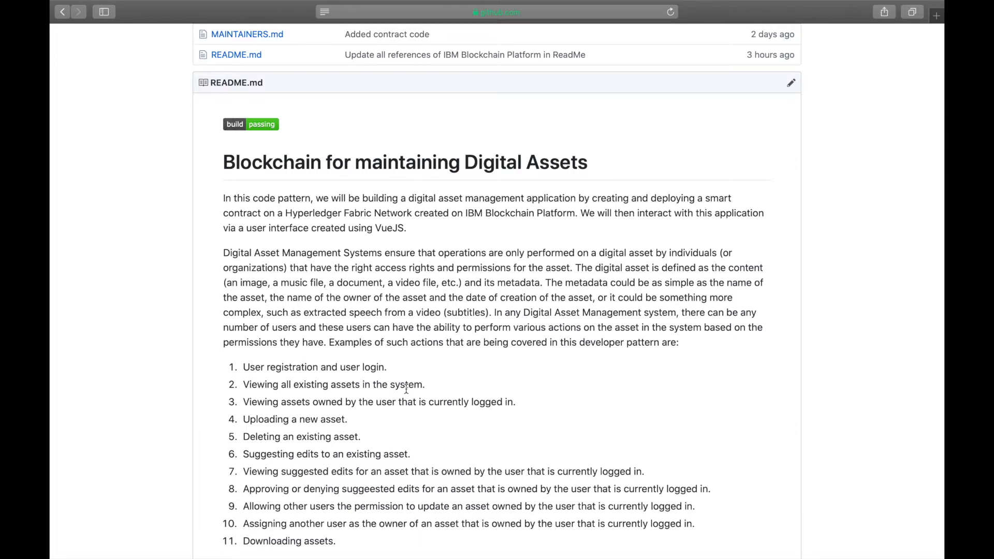
{"action": "scroll", "coordinate": [406, 389], "scroll_direction": "down", "scroll_amount": 3}
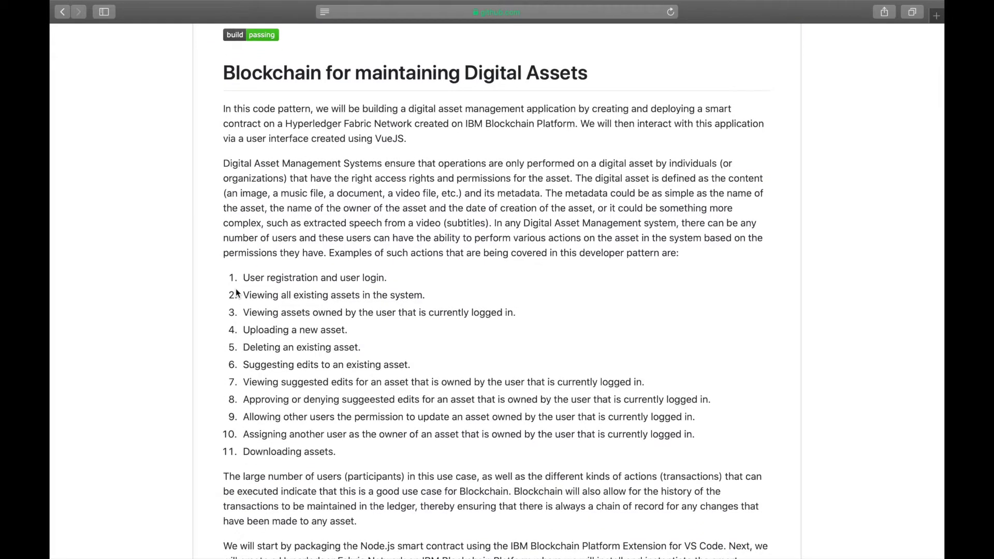
{"action": "scroll", "coordinate": [269, 320], "scroll_direction": "down", "scroll_amount": 10}
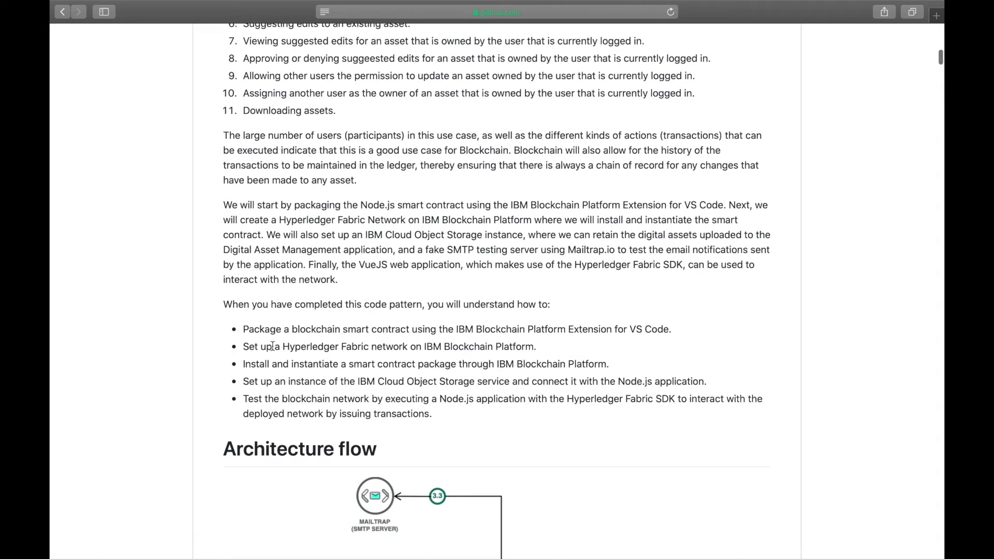
{"action": "scroll", "coordinate": [273, 346], "scroll_direction": "down", "scroll_amount": 2}
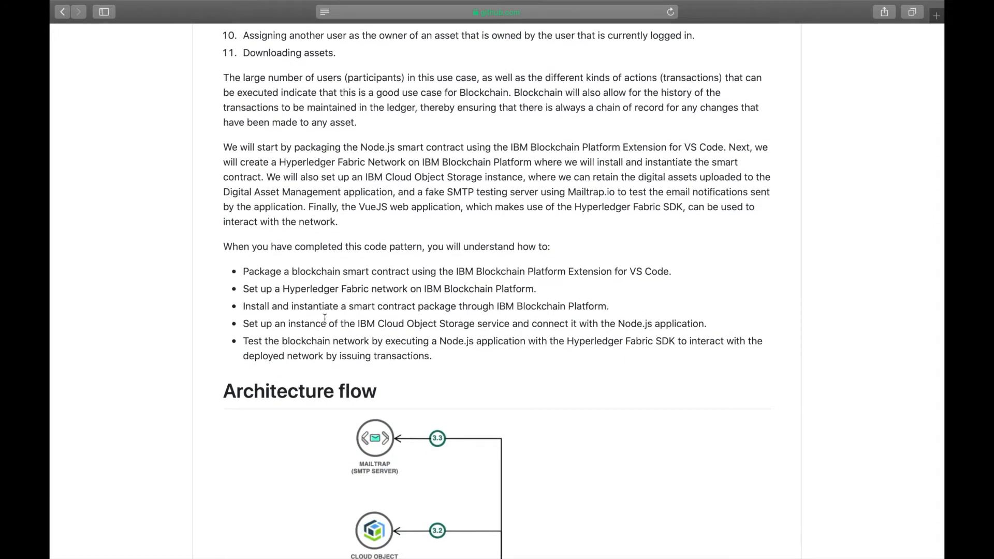
{"action": "scroll", "coordinate": [325, 318], "scroll_direction": "down", "scroll_amount": 6}
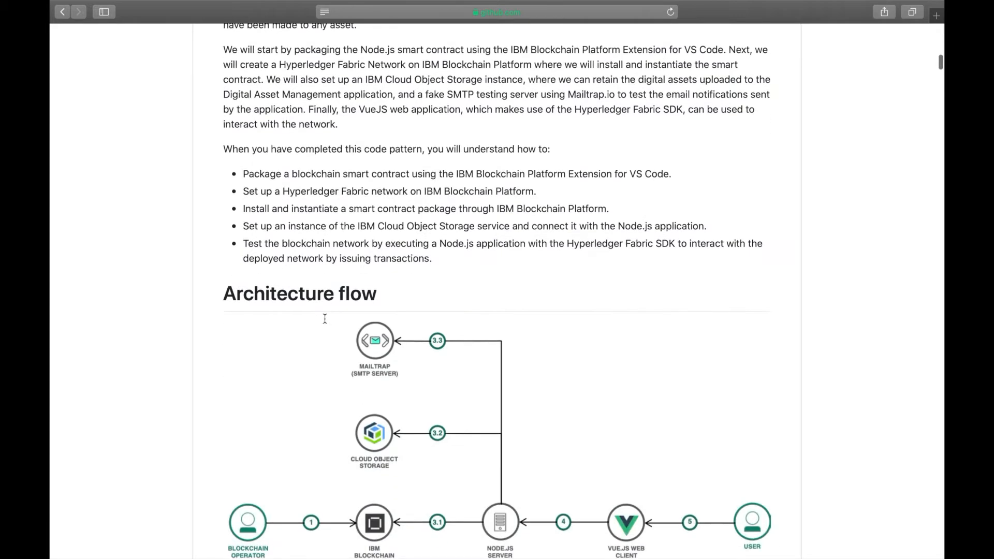
{"action": "scroll", "coordinate": [326, 324], "scroll_direction": "down", "scroll_amount": 9}
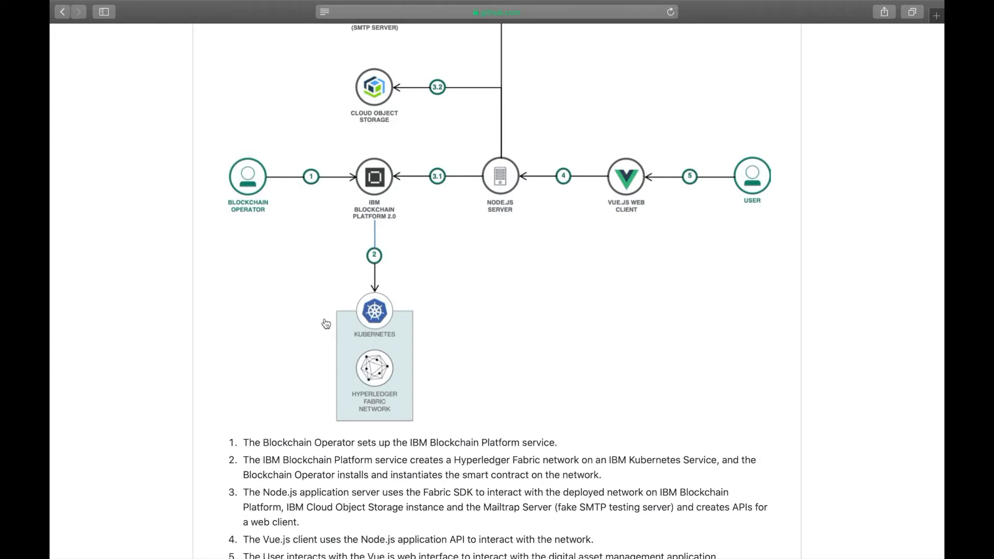
{"action": "scroll", "coordinate": [326, 324], "scroll_direction": "down", "scroll_amount": 20}
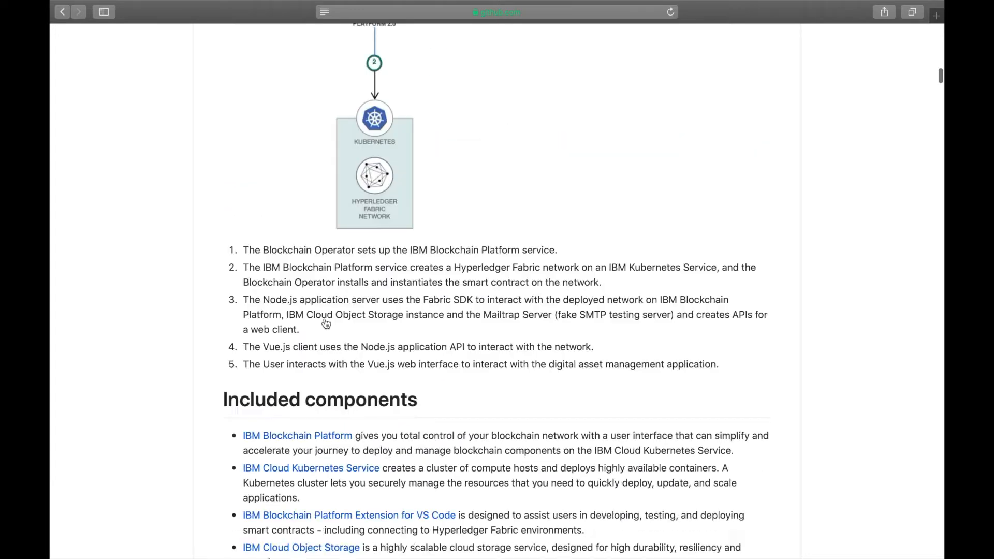
{"action": "scroll", "coordinate": [326, 324], "scroll_direction": "up", "scroll_amount": 1}
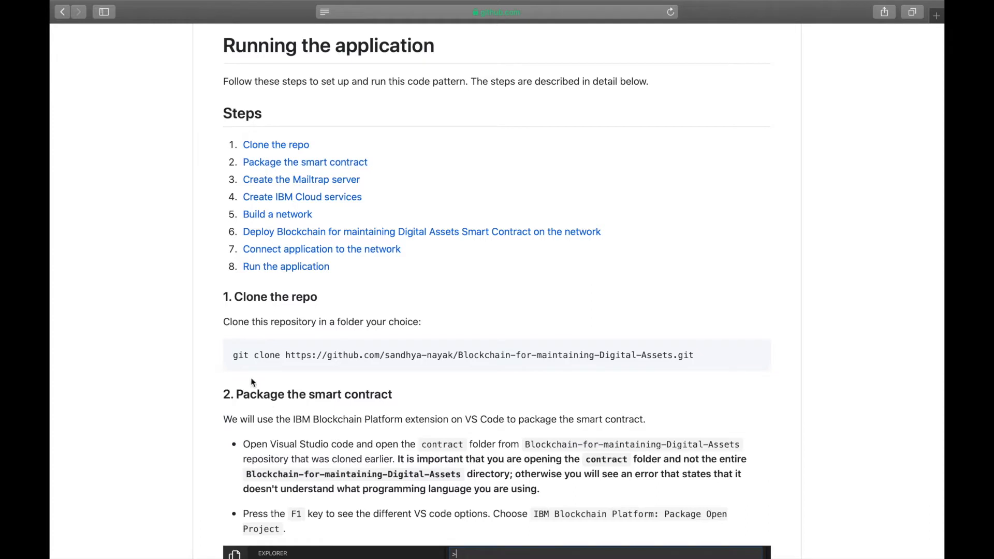
- Copy the git clone command from the README and run it in the Visual Studio Code terminal to clone Blockchain-for-maintaining-Digital-Assets
{"action": "left_click_drag", "start_coordinate": [233, 355], "coordinate": [696, 353]}
{"action": "key", "text": "super+c"}
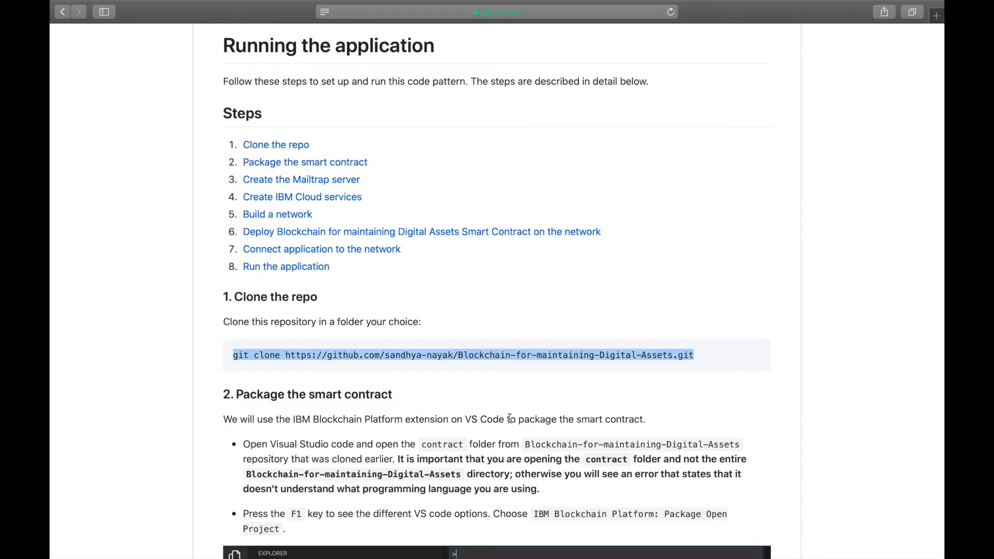
{"action": "left_click", "coordinate": [458, 329]}
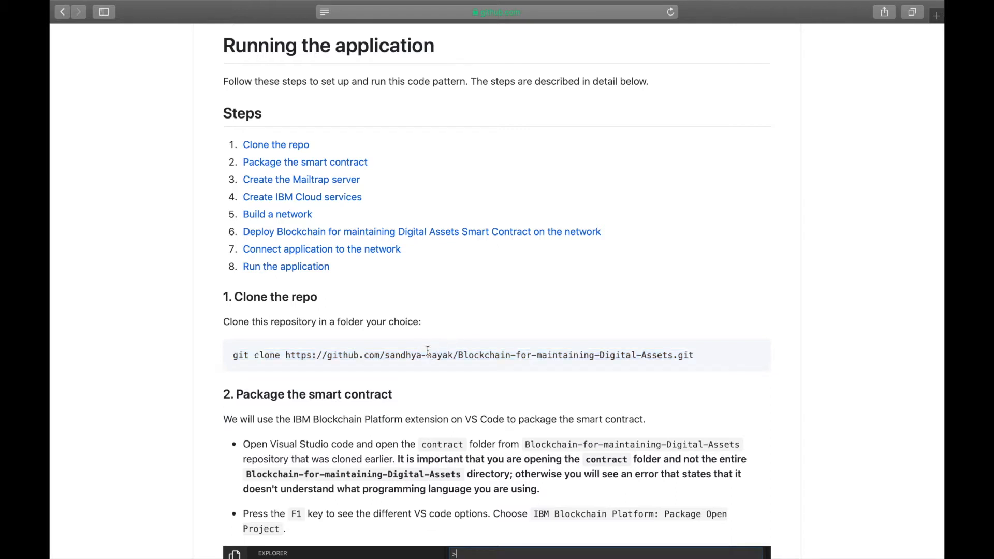
{"action": "left_click_drag", "start_coordinate": [385, 355], "coordinate": [451, 355]}
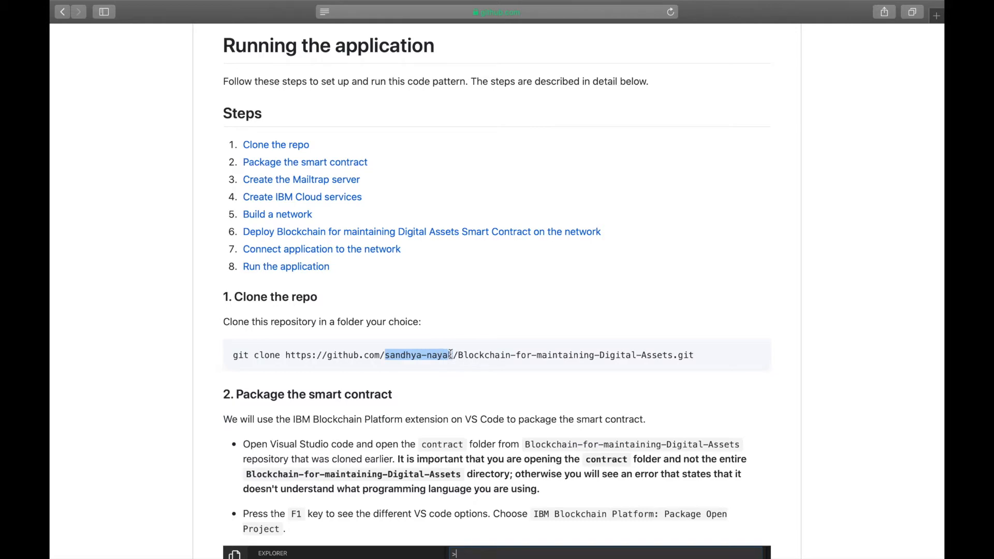
{"action": "key", "text": "ctrl+Left"}
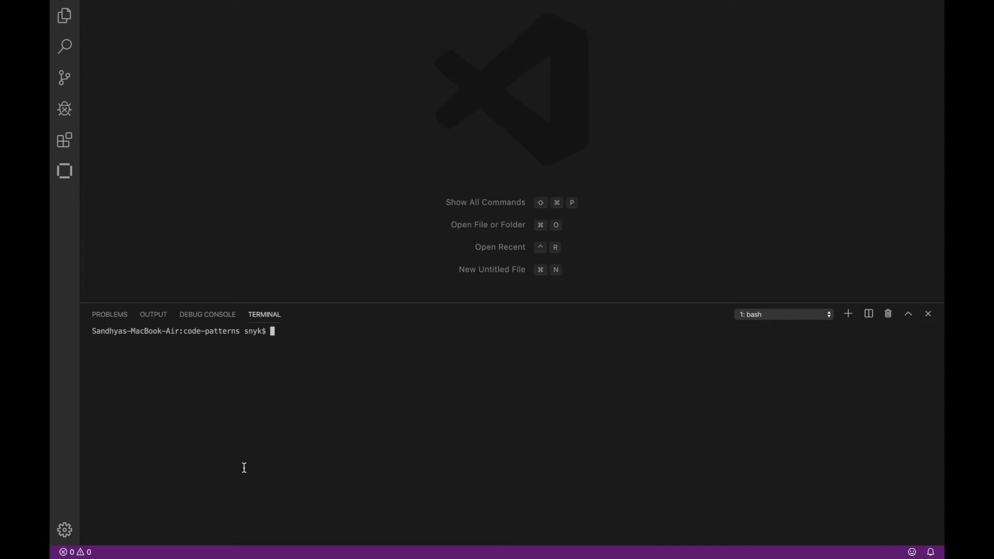
{"action": "key", "text": "super+v"}
{"action": "key", "text": "Return"}
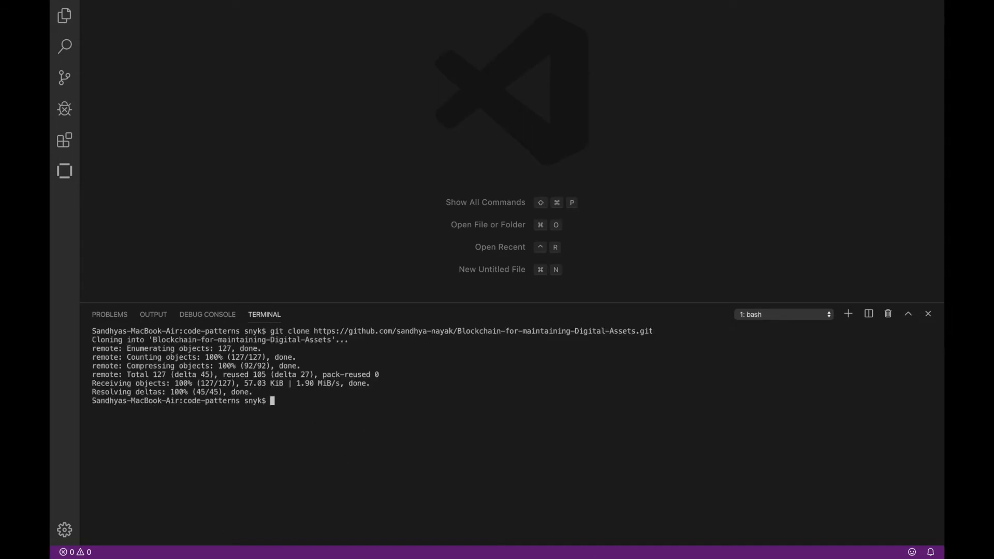
- Change the terminal's working directory to Blockchain-for-maintaining-Digital-Assets
{"action": "type", "text": "cd Blockchain-for-maintaining-Digital-Assets"}
{"action": "key", "text": "Return"}
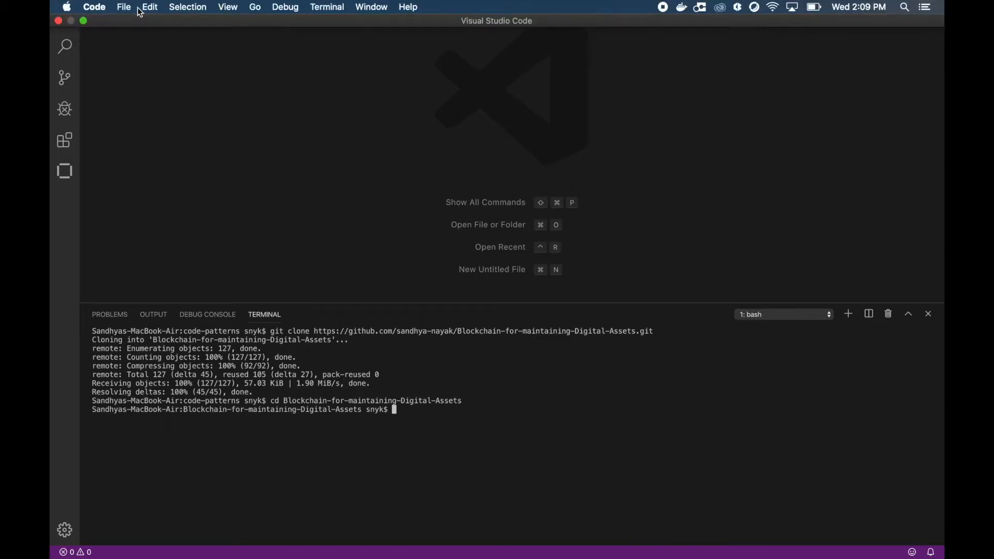
- Open the contract folder of the cloned Blockchain-for-maintaining-Digital-Assets repository as the project and close the Welcome page
{"action": "left_click", "coordinate": [125, 7]}
{"action": "left_click", "coordinate": [149, 54]}
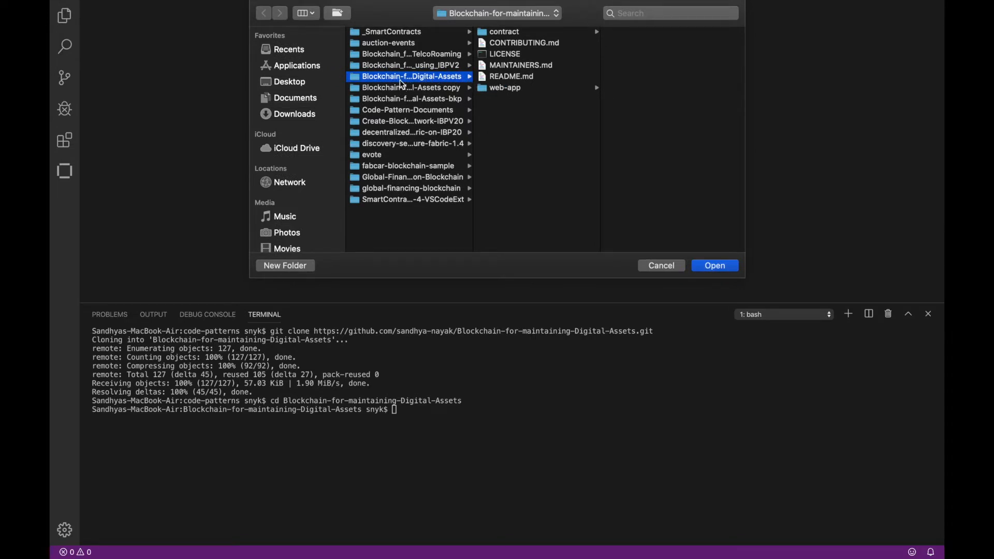
{"action": "left_click", "coordinate": [505, 32]}
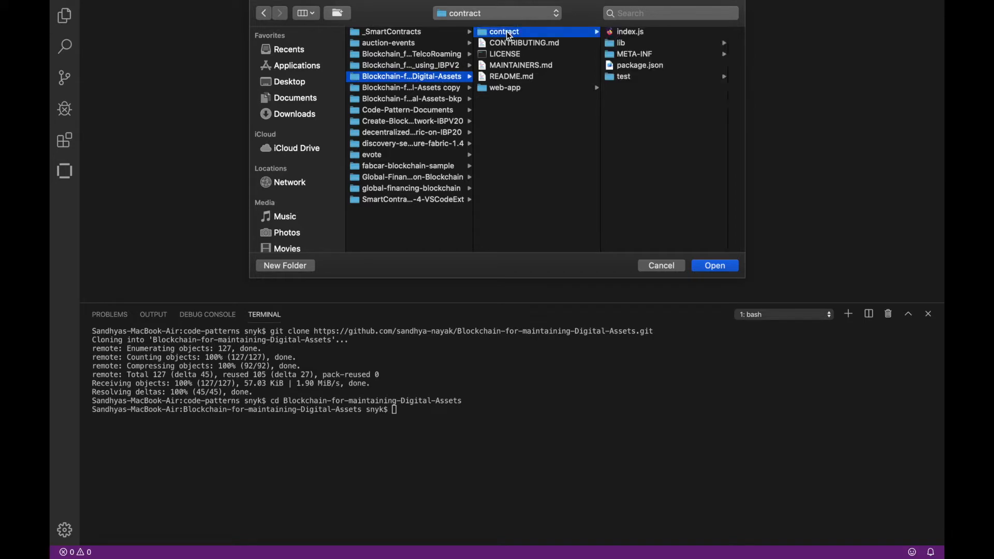
{"action": "left_click", "coordinate": [710, 266]}
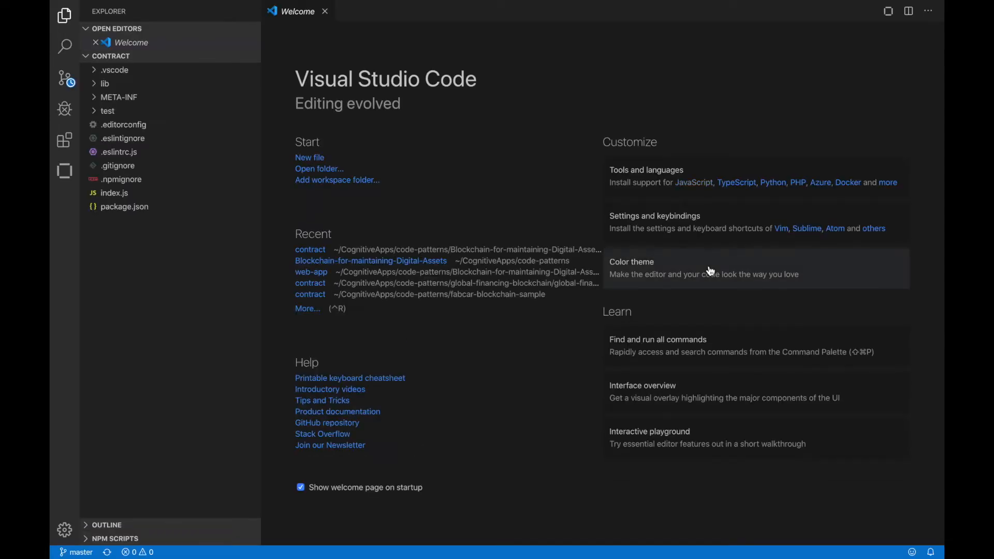
{"action": "left_click", "coordinate": [326, 11]}
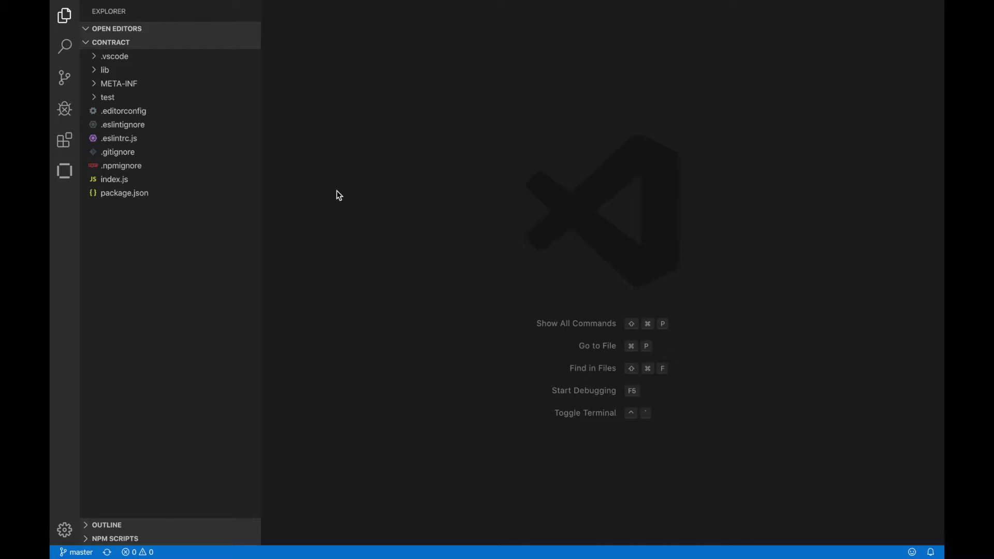
- Package the open contract project as a smart contract with the IBM Blockchain Platform extension
{"action": "left_click", "coordinate": [100, 312]}
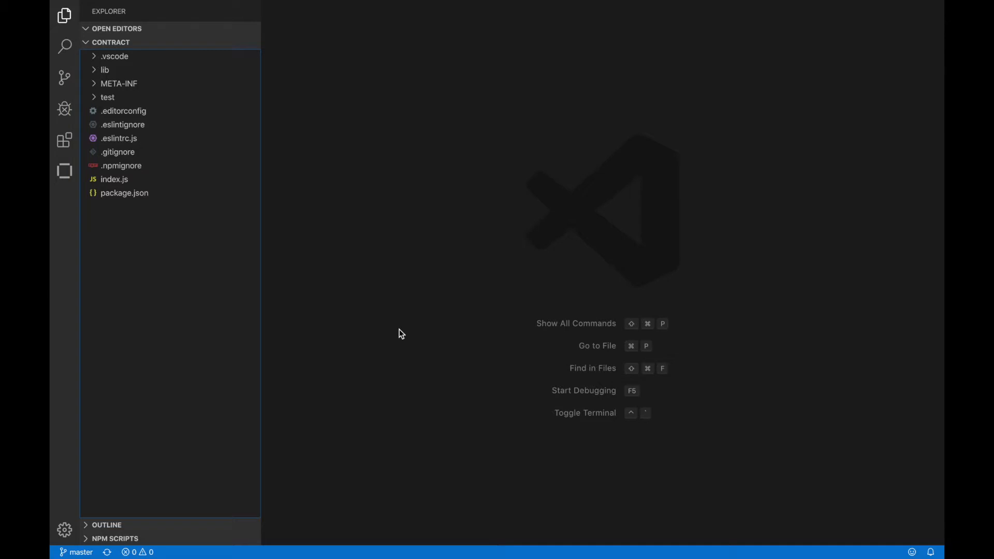
{"action": "left_click", "coordinate": [64, 171]}
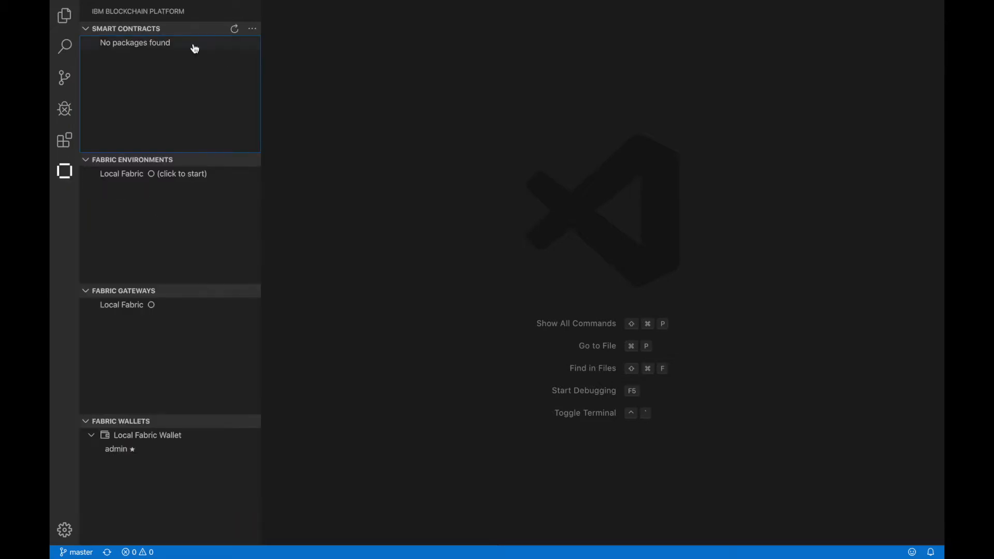
{"action": "left_click", "coordinate": [252, 29]}
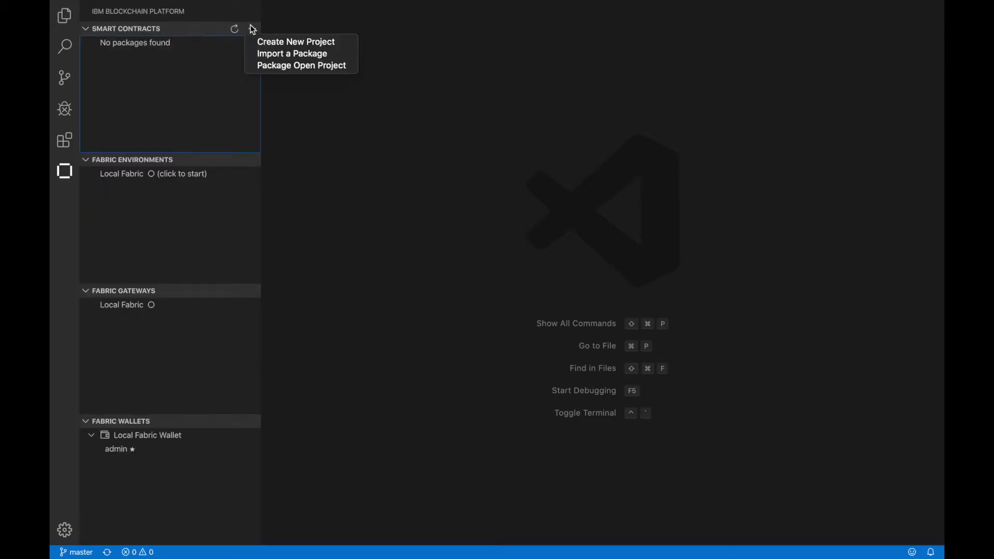
{"action": "left_click", "coordinate": [294, 67]}
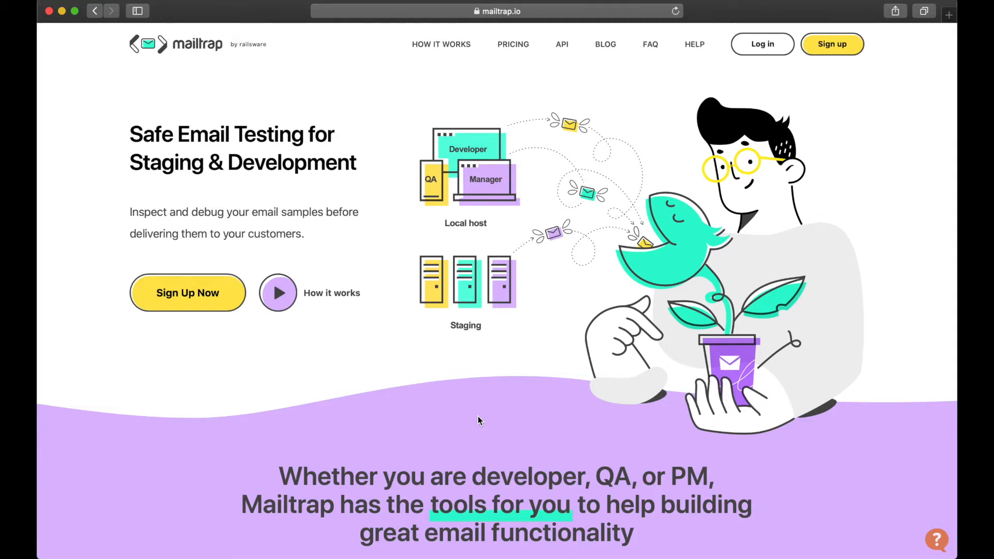
- Sign up on the Mailtrap website with a GitHub account and create an inbox named MyInbox
{"action": "left_click", "coordinate": [832, 52]}
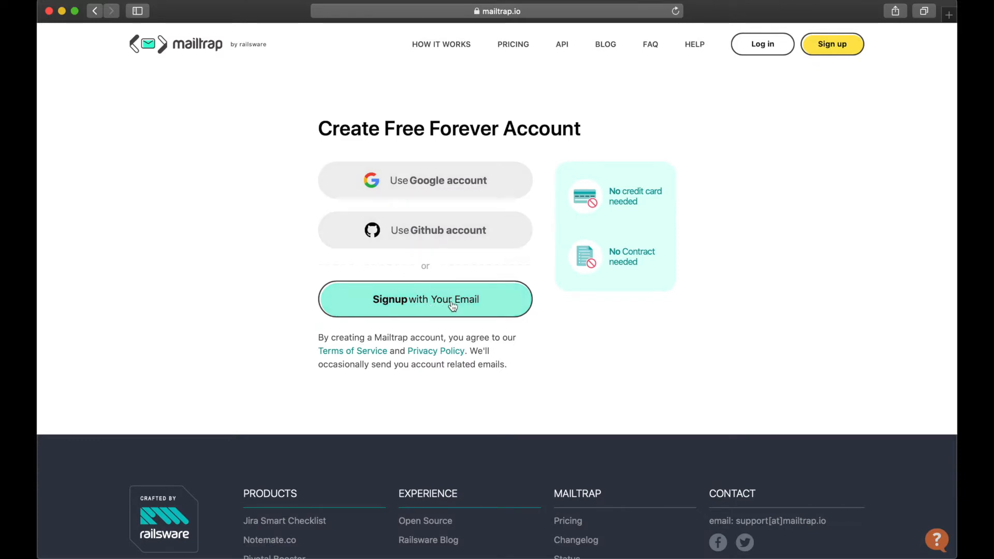
{"action": "left_click", "coordinate": [456, 236]}
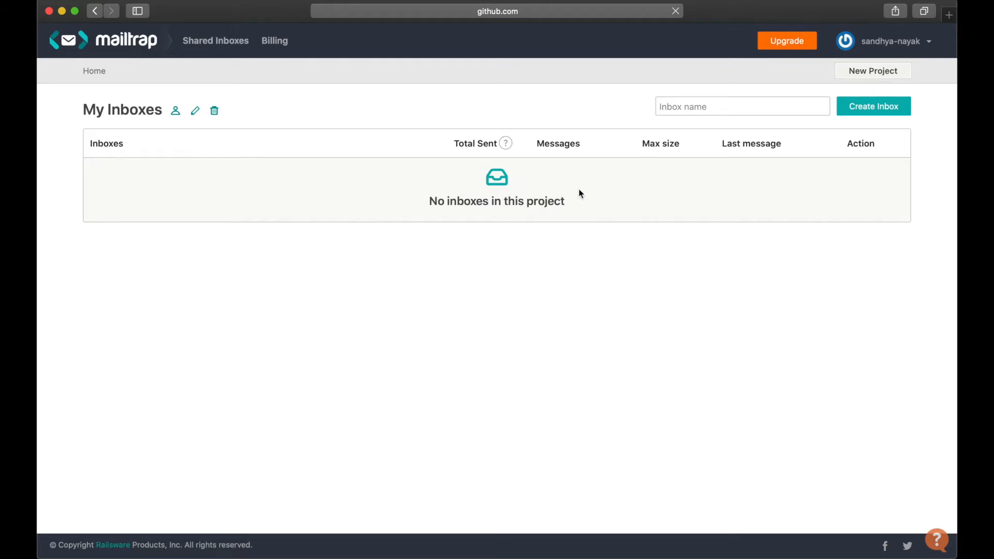
{"action": "left_click", "coordinate": [683, 102]}
{"action": "type", "text": "MyInbox"}
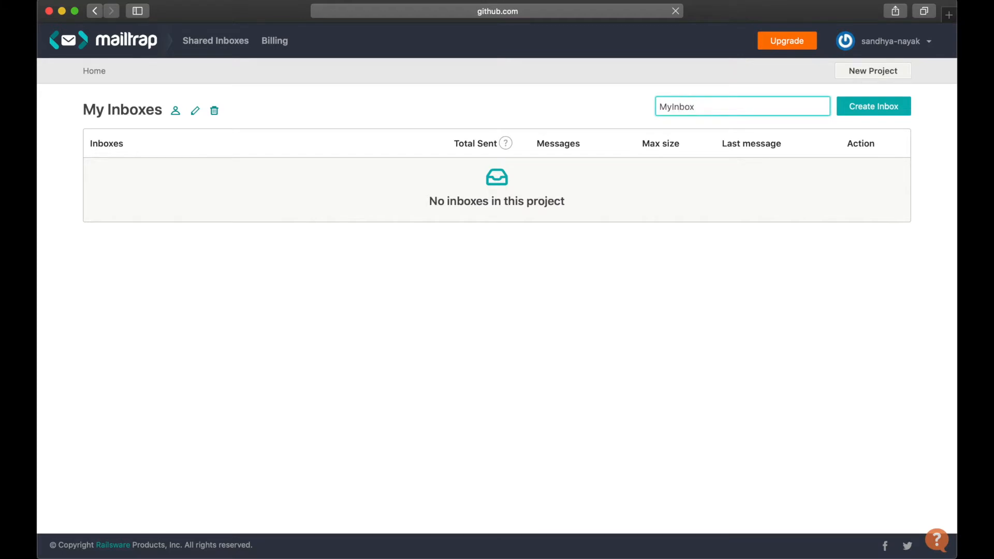
{"action": "left_click", "coordinate": [864, 112]}
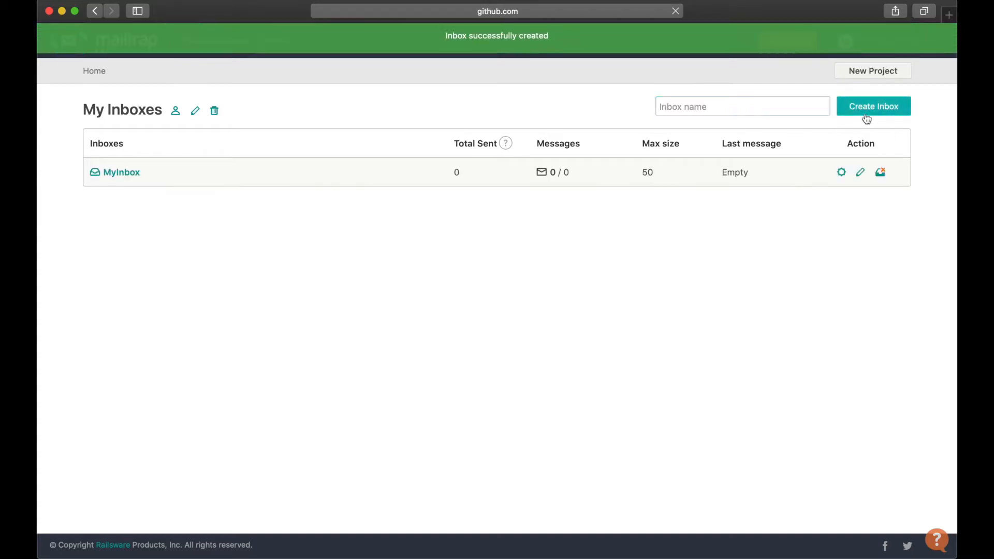
- Set the integration in MyInbox's SMTP settings to Nodemailer and select the whole transport code snippet
{"action": "left_click", "coordinate": [123, 174]}
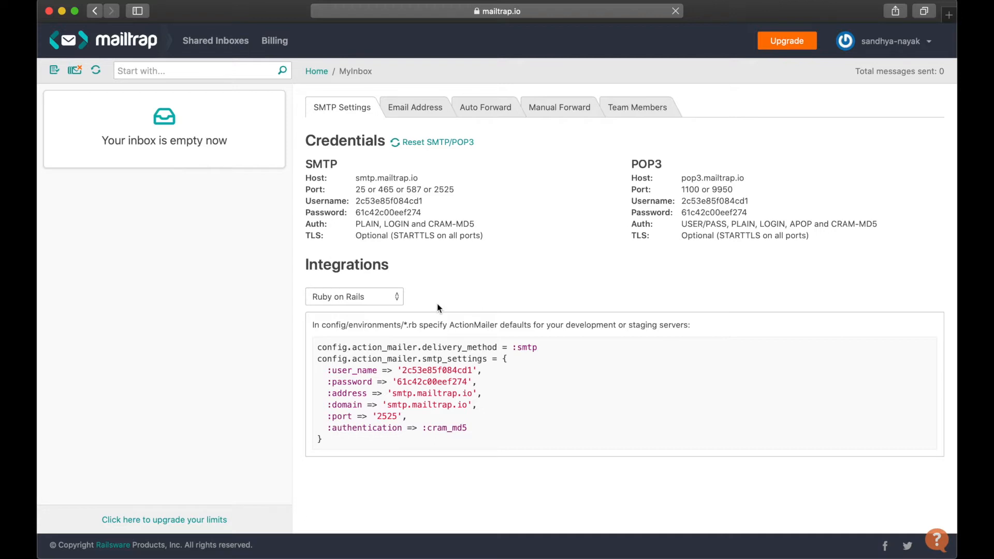
{"action": "left_click", "coordinate": [387, 299]}
{"action": "left_click", "coordinate": [354, 493]}
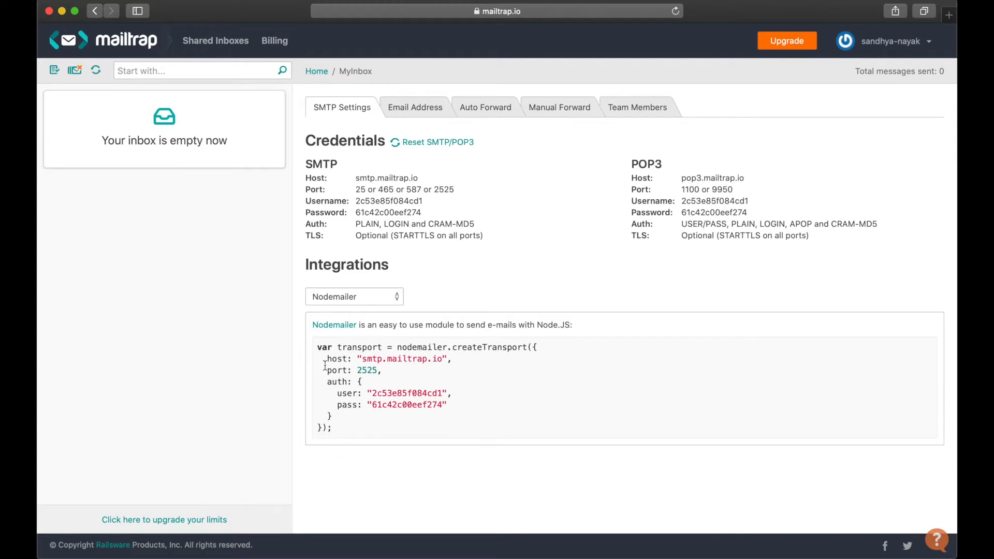
{"action": "left_click_drag", "start_coordinate": [317, 352], "coordinate": [339, 432]}
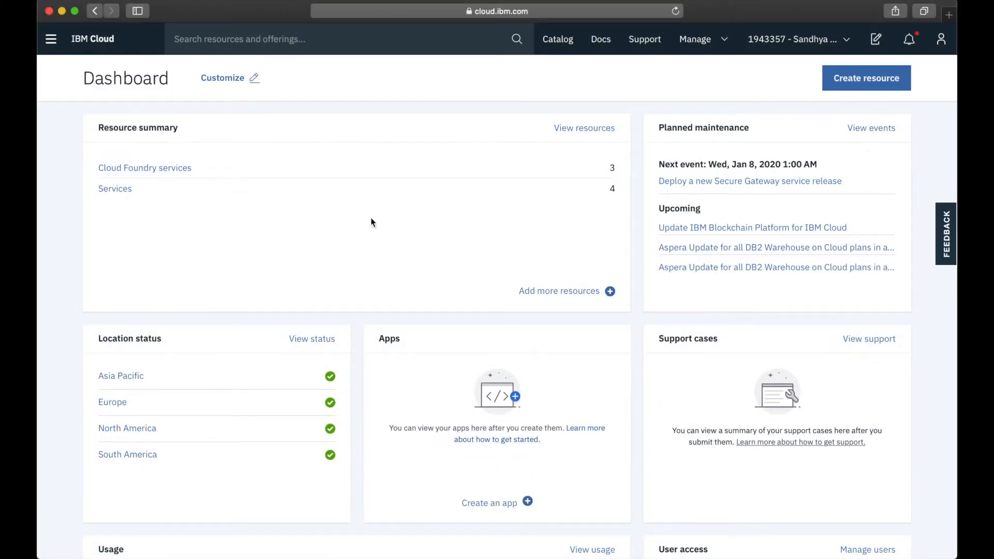
- In the IBM Cloud catalog, find Kubernetes Service under the Containers category and start creating a cluster
{"action": "left_click", "coordinate": [559, 40]}
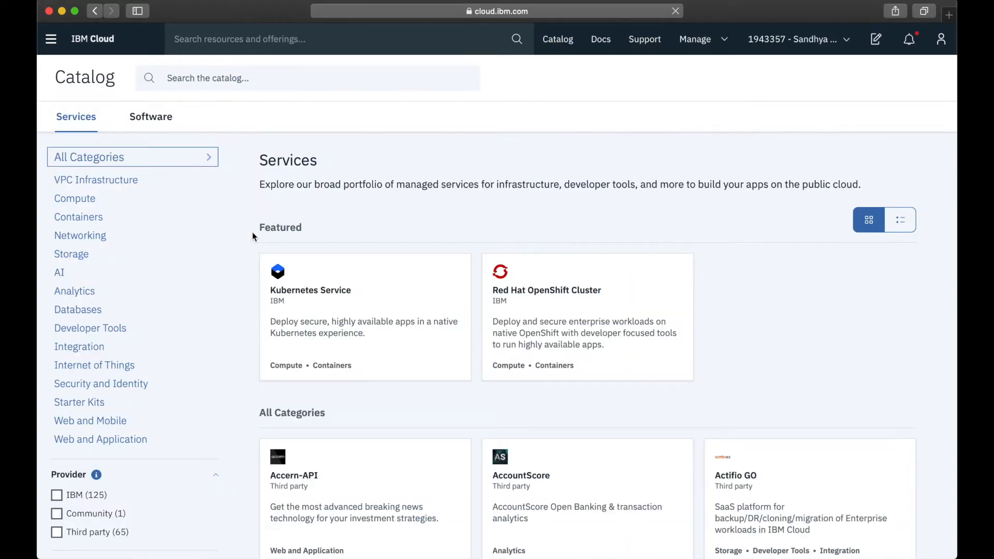
{"action": "left_click", "coordinate": [77, 221]}
{"action": "left_click", "coordinate": [327, 296]}
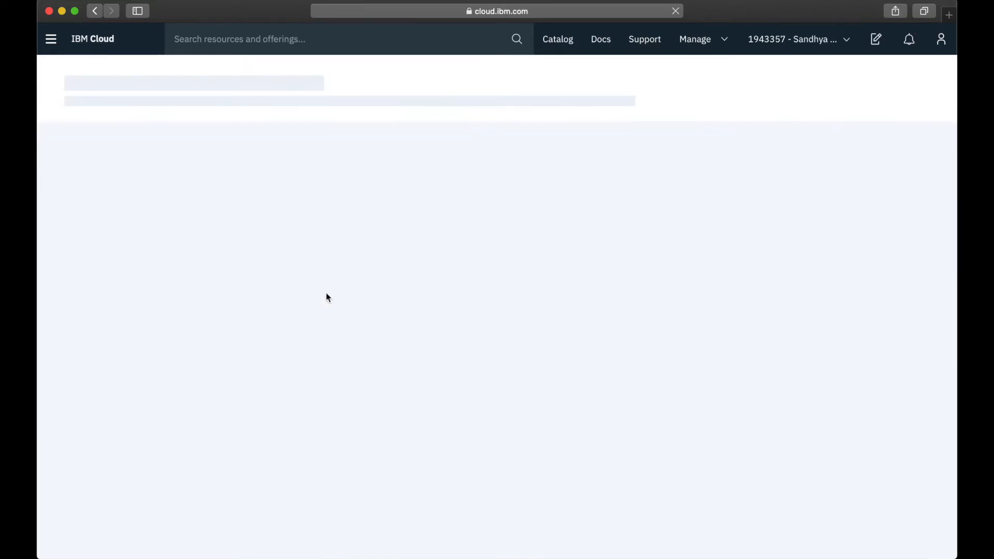
{"action": "scroll", "coordinate": [401, 411], "scroll_direction": "down", "scroll_amount": 10}
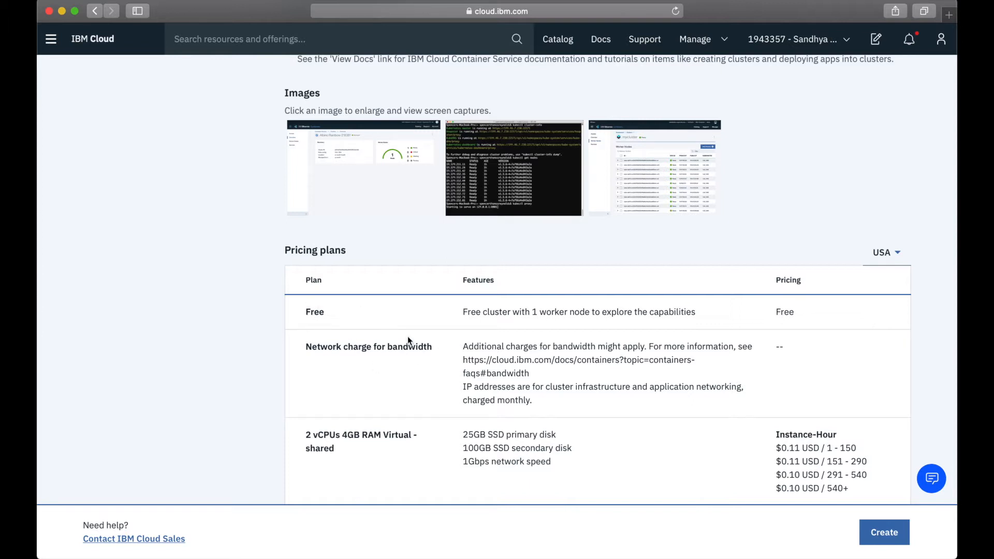
{"action": "left_click", "coordinate": [898, 539]}
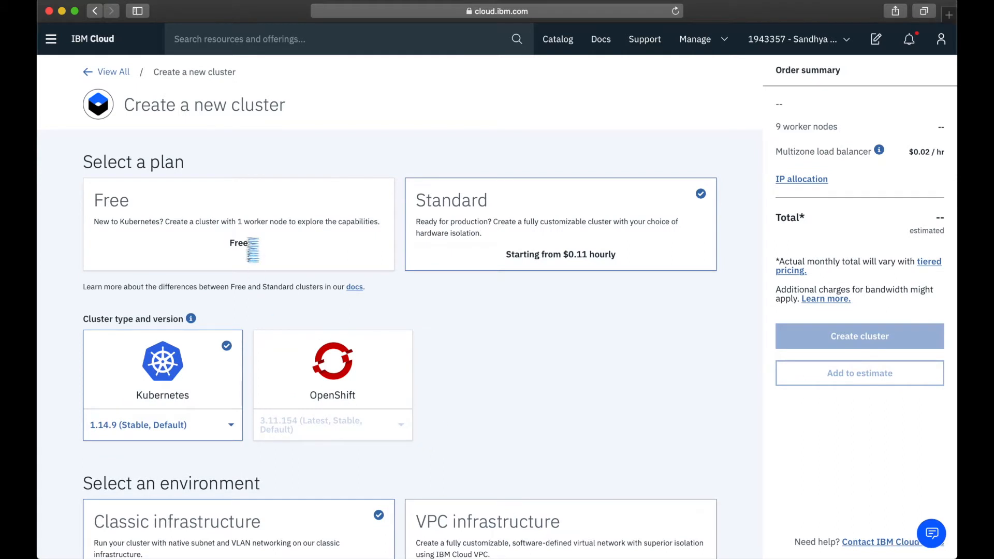
- Create a Kubernetes cluster on the Free plan with the name KubeCluster
{"action": "left_click", "coordinate": [173, 217]}
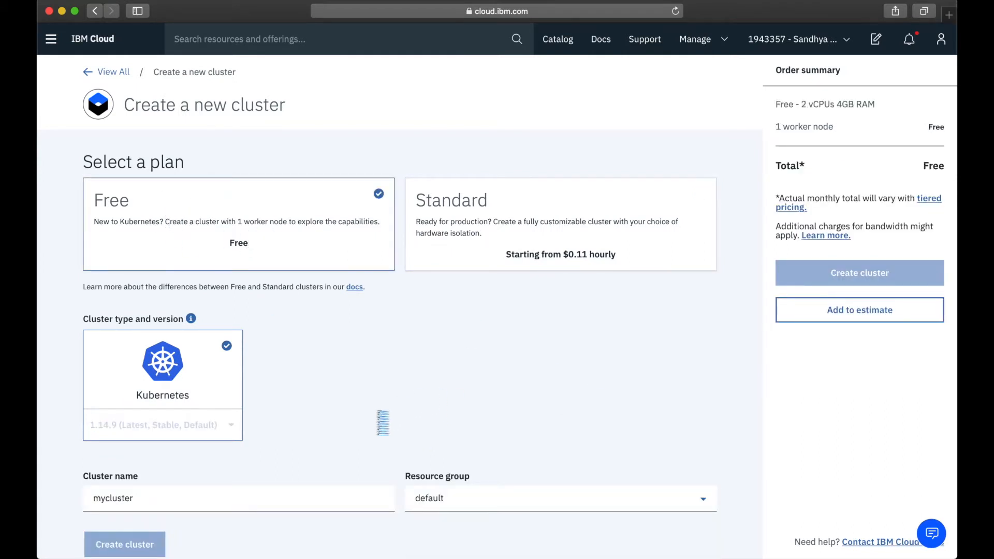
{"action": "scroll", "coordinate": [382, 421], "scroll_direction": "down", "scroll_amount": 1}
{"action": "left_click", "coordinate": [185, 483]}
{"action": "key", "text": "super+a"}
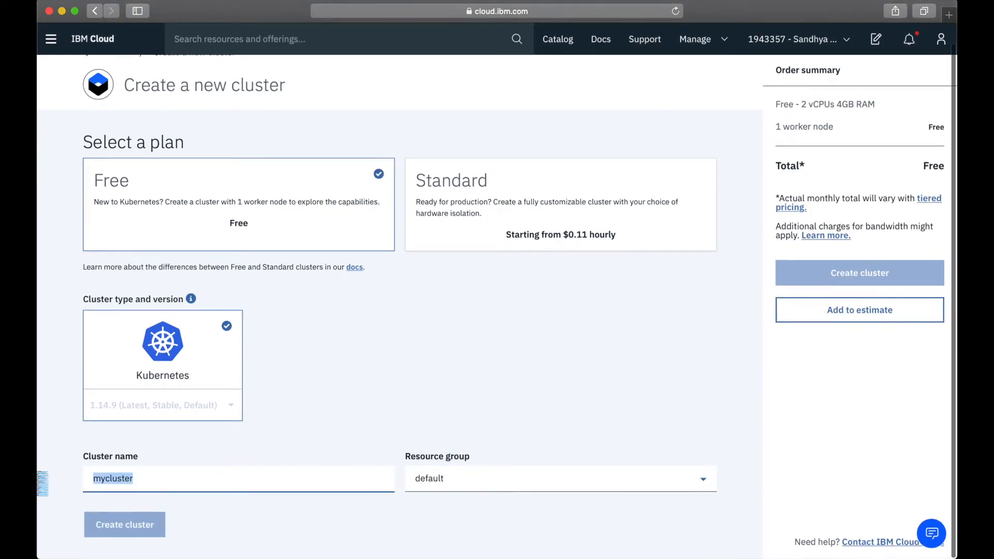
{"action": "type", "text": "KubeCLuster"}
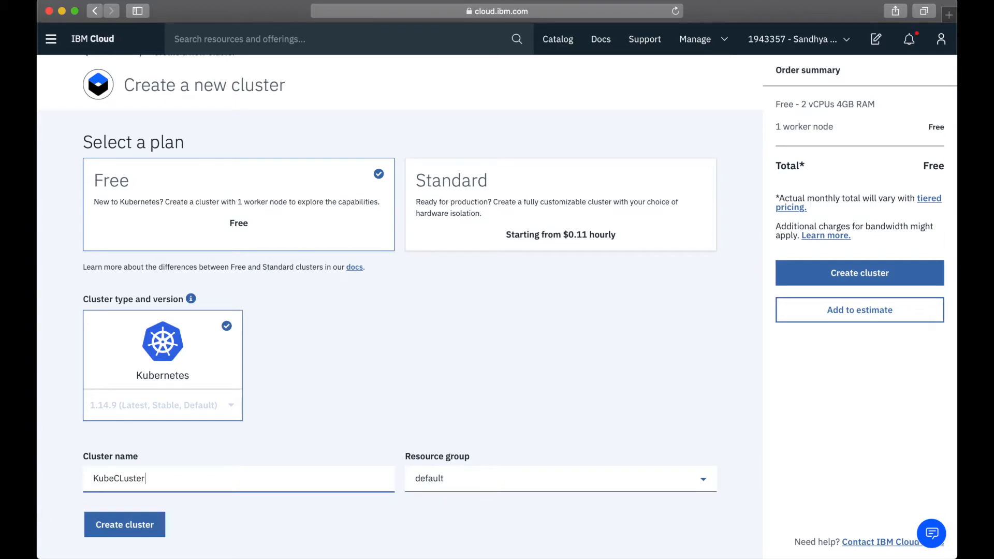
{"action": "key", "text": "BackSpace"}
{"action": "type", "text": "l"}
{"action": "left_click", "coordinate": [145, 528]}
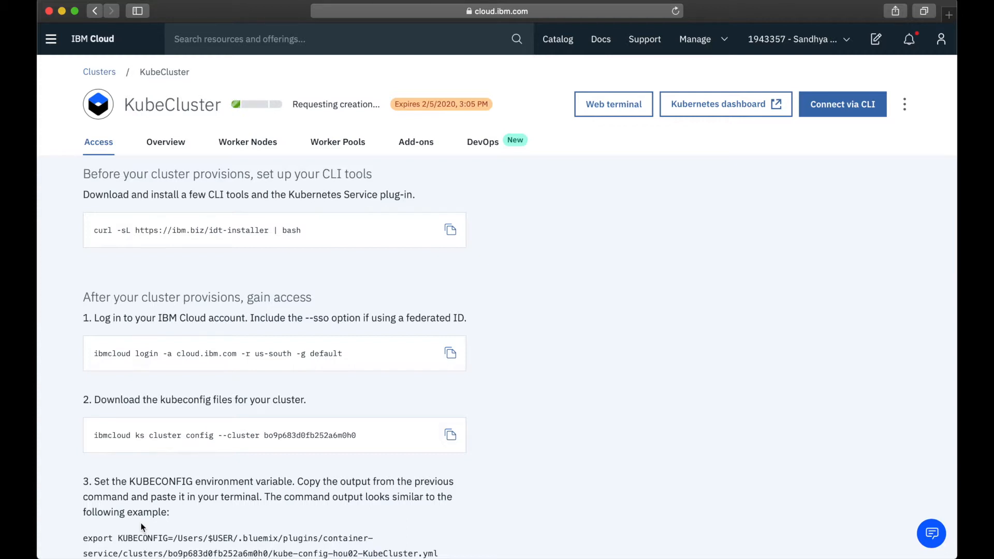
- Find Cloud Object Storage in the catalog and create the service with the Lite plan
{"action": "left_click", "coordinate": [559, 44]}
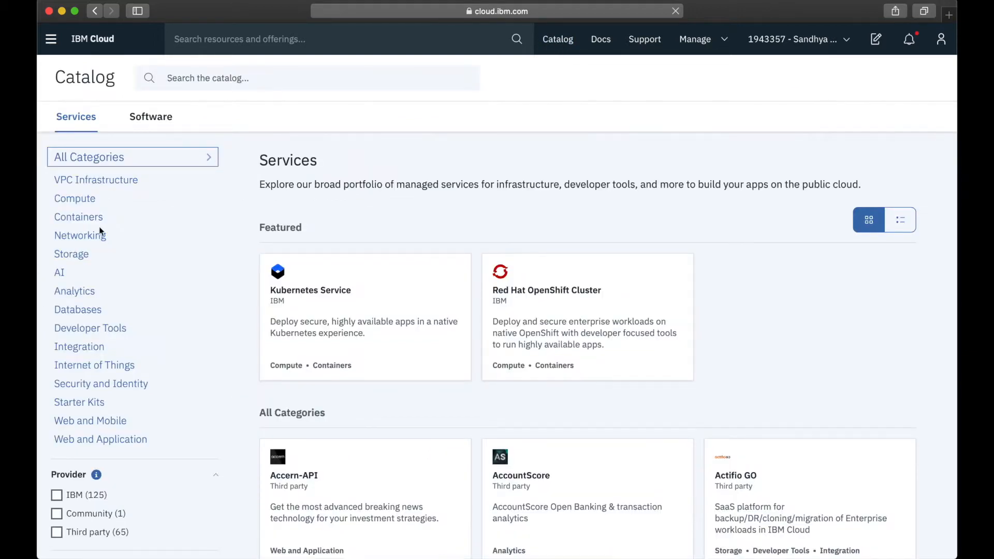
{"action": "left_click", "coordinate": [273, 80]}
{"action": "type", "text": "cloud Object Stora"}
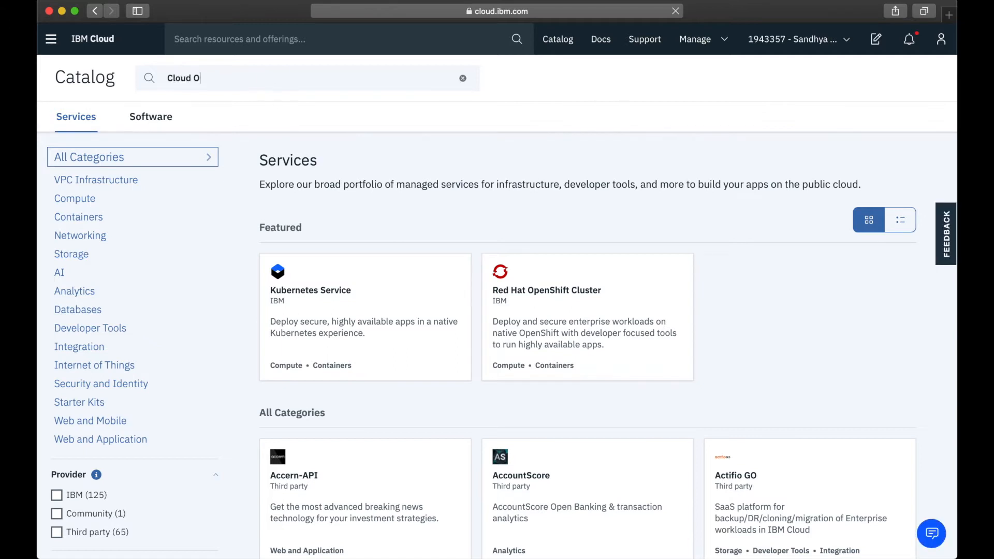
{"action": "type", "text": "ge"}
{"action": "left_click", "coordinate": [524, 317]}
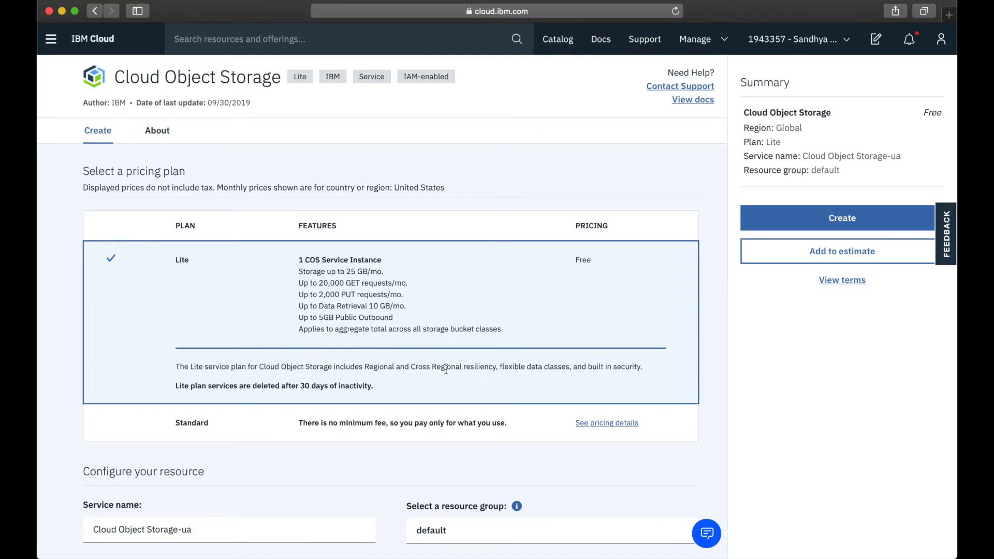
{"action": "scroll", "coordinate": [443, 363], "scroll_direction": "down", "scroll_amount": 4}
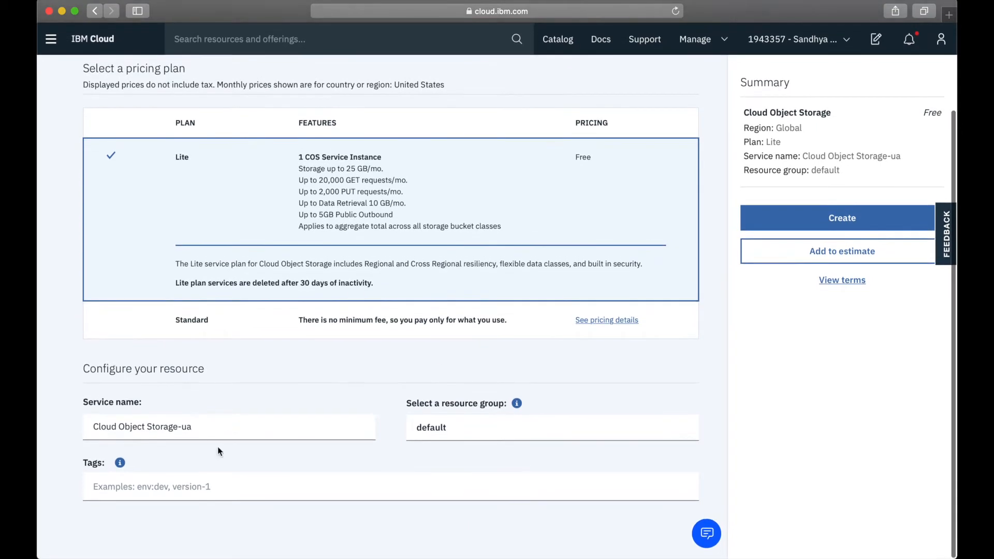
{"action": "left_click", "coordinate": [821, 218]}
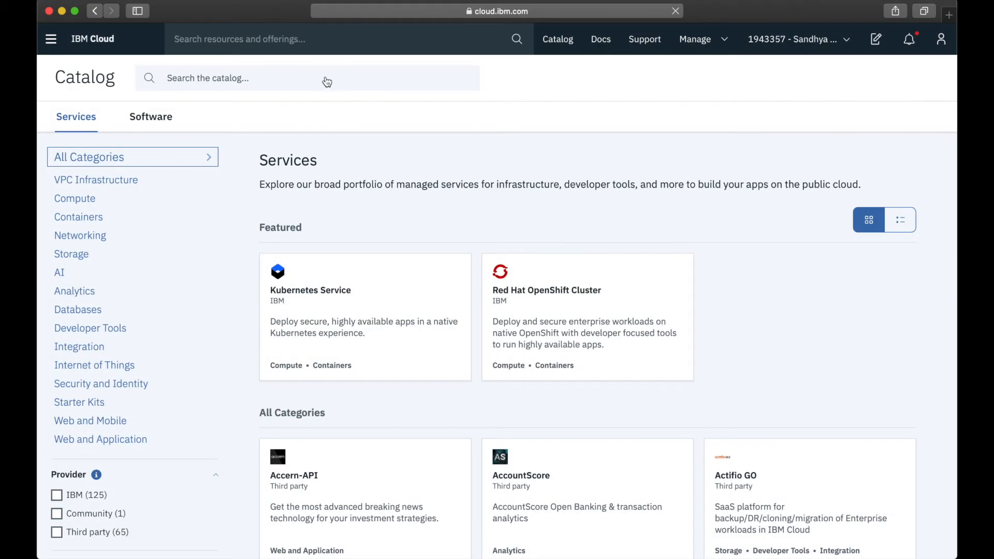
- Find Blockchain Platform in the catalog and create the service in the Dallas region with the Standard plan
{"action": "left_click", "coordinate": [326, 82]}
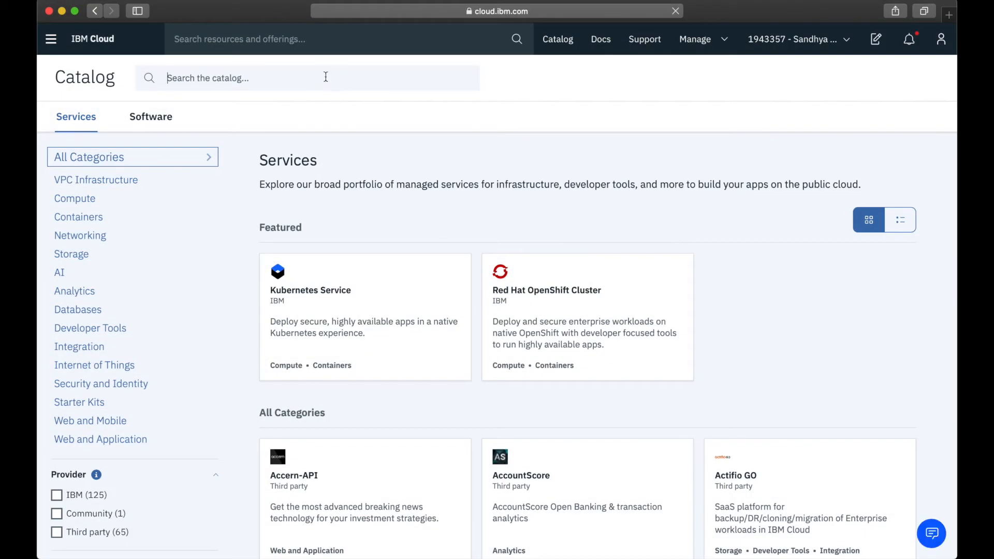
{"action": "type", "text": "Blockchain Platform"}
{"action": "key", "text": "Return"}
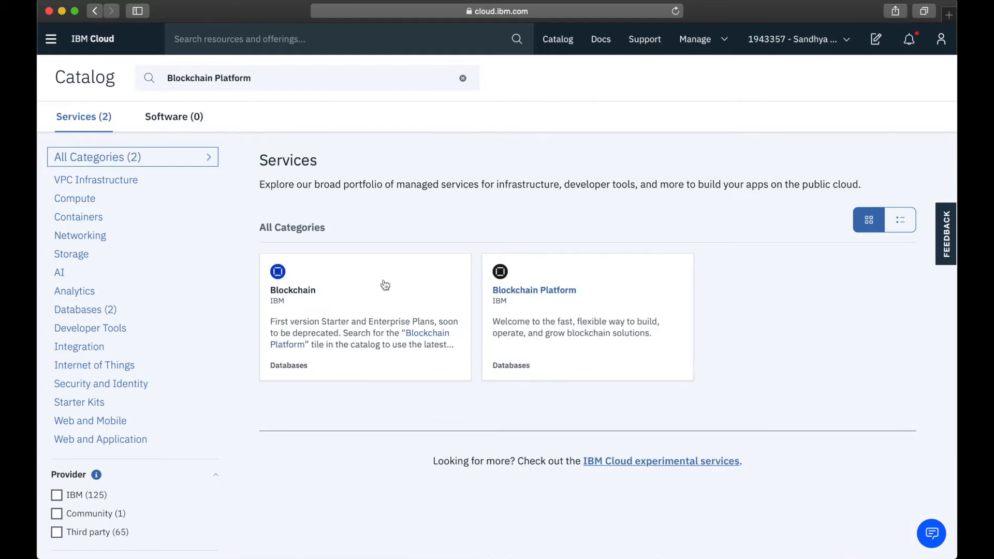
{"action": "left_click", "coordinate": [538, 294]}
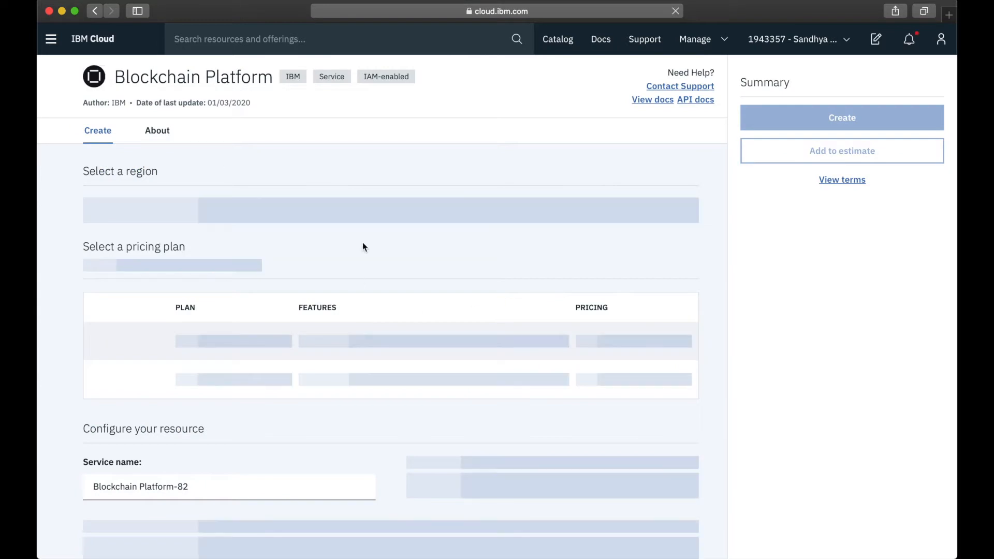
{"action": "scroll", "coordinate": [254, 330], "scroll_direction": "down", "scroll_amount": 3}
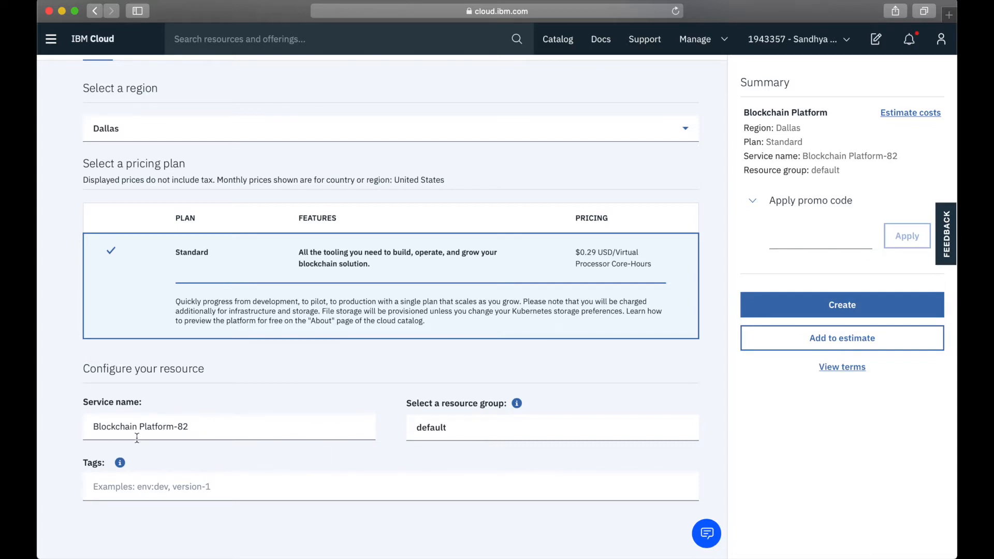
{"action": "left_click", "coordinate": [880, 309]}
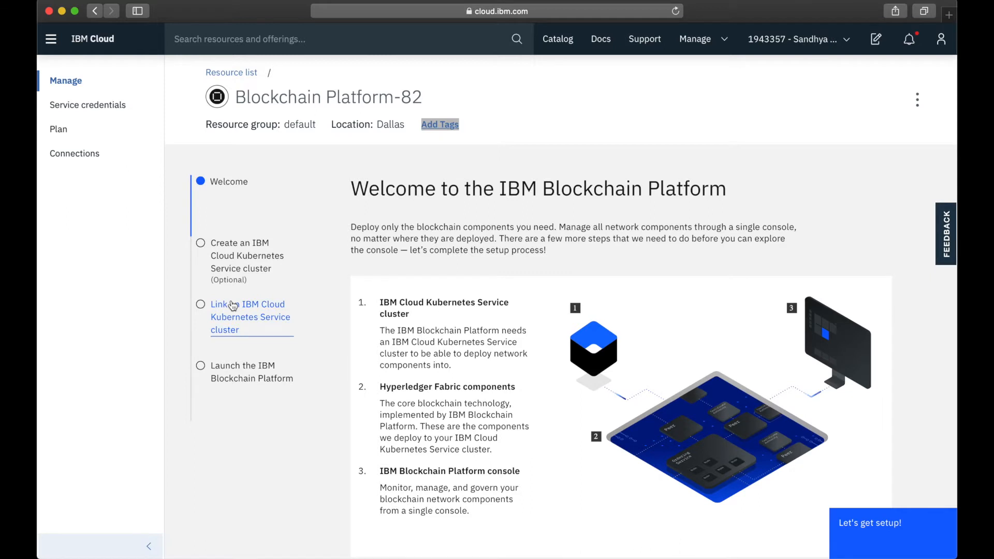
- Start the Blockchain Platform setup and review the Kubernetes cluster requirements for creating a test network
{"action": "scroll", "coordinate": [232, 305], "scroll_direction": "down", "scroll_amount": 2}
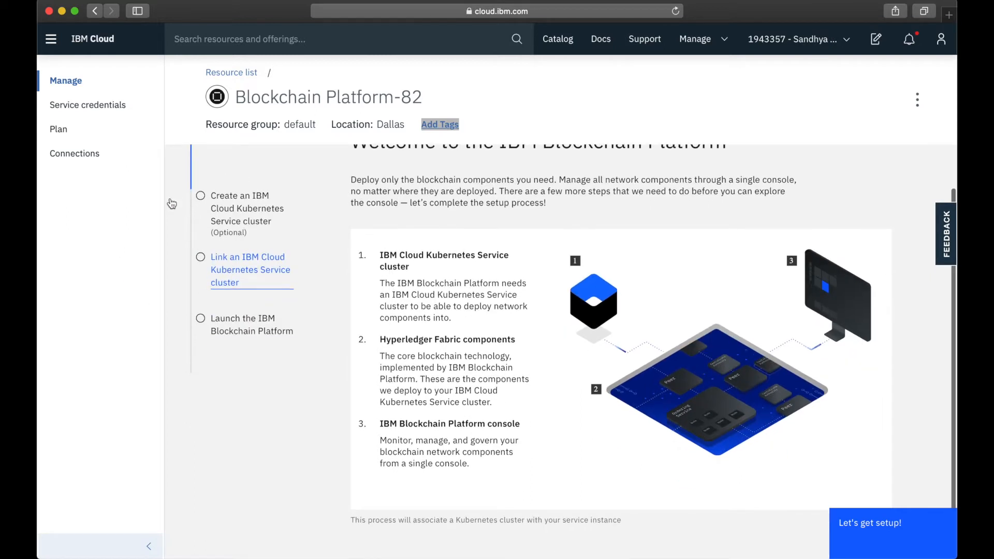
{"action": "scroll", "coordinate": [269, 251], "scroll_direction": "up", "scroll_amount": 2}
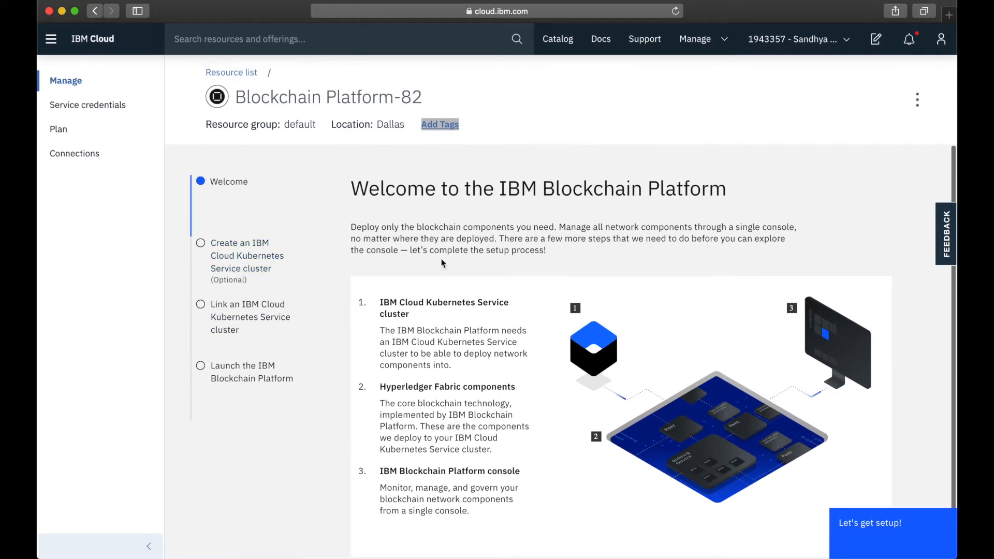
{"action": "scroll", "coordinate": [511, 404], "scroll_direction": "down", "scroll_amount": 2}
{"action": "left_click", "coordinate": [860, 540]}
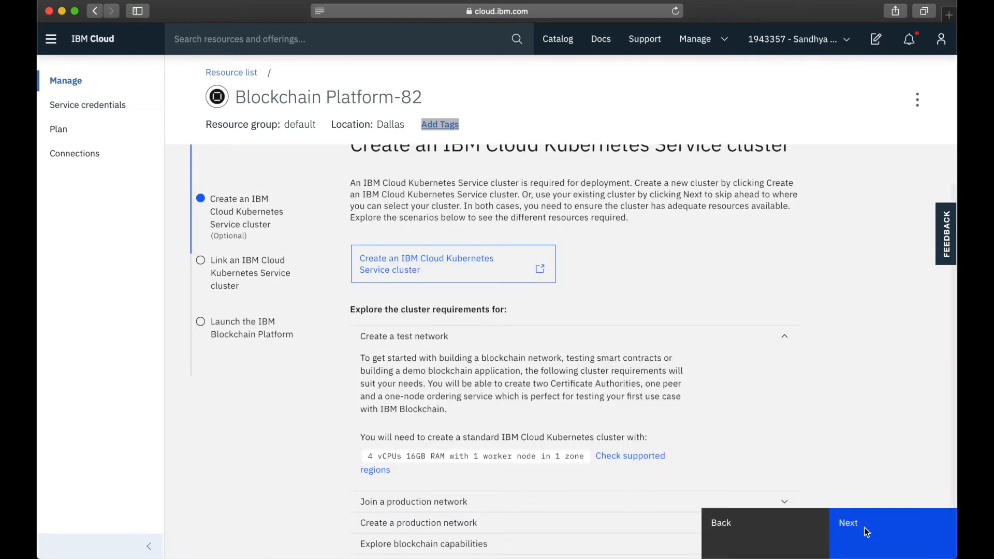
{"action": "scroll", "coordinate": [519, 349], "scroll_direction": "up", "scroll_amount": 2}
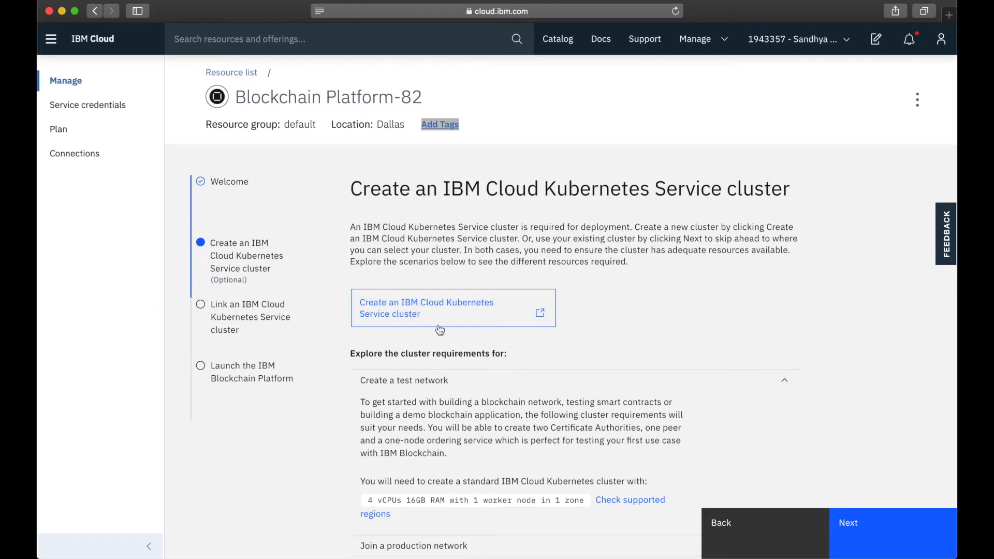
{"action": "scroll", "coordinate": [473, 403], "scroll_direction": "down", "scroll_amount": 2}
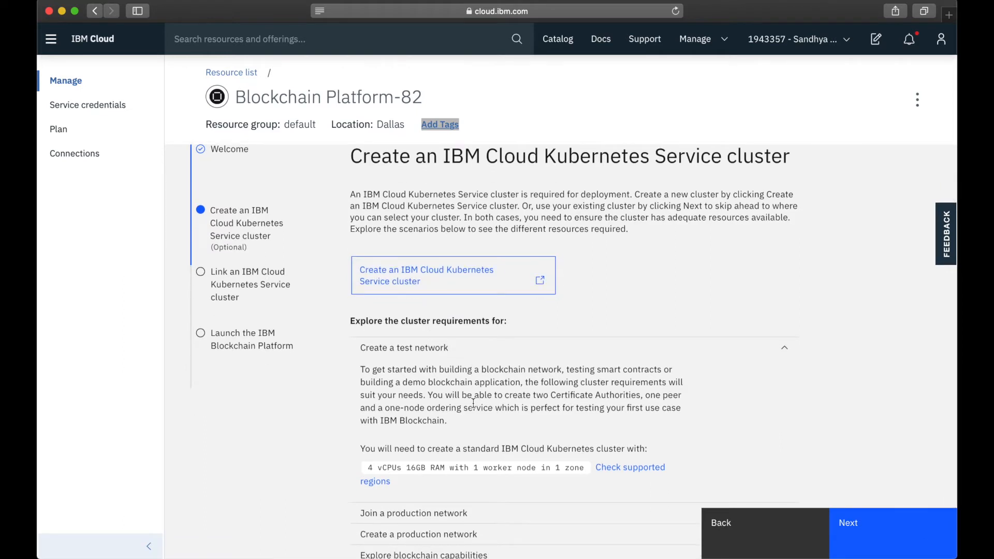
{"action": "scroll", "coordinate": [473, 403], "scroll_direction": "down", "scroll_amount": 2}
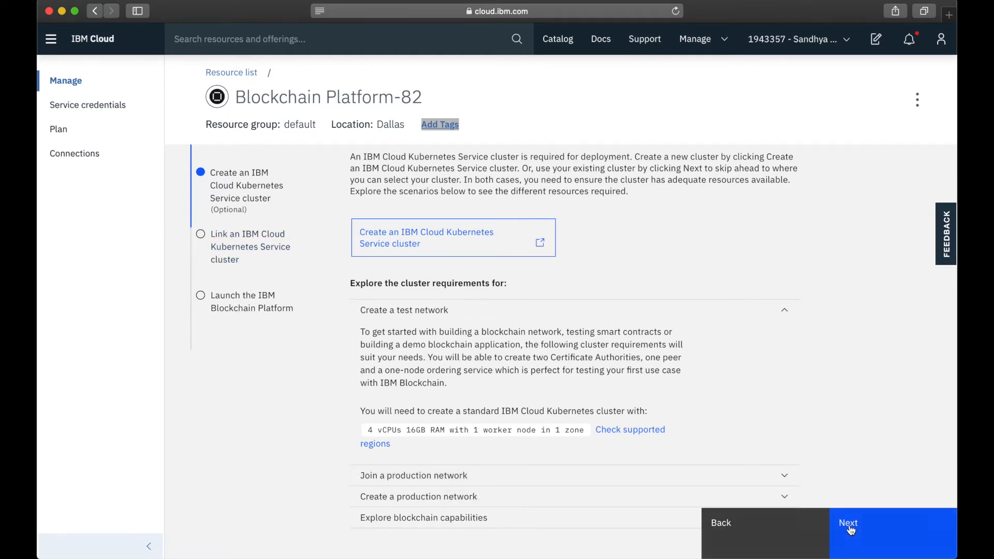
- Try to select an available Kubernetes cluster to link to the Blockchain Platform service
{"action": "left_click", "coordinate": [880, 532]}
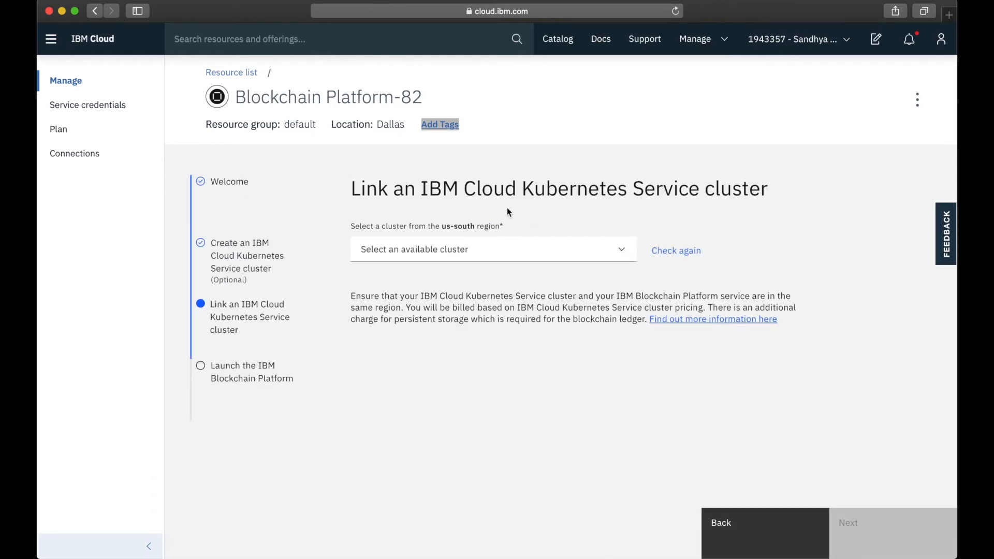
{"action": "left_click", "coordinate": [564, 249]}
{"action": "left_click", "coordinate": [438, 277]}
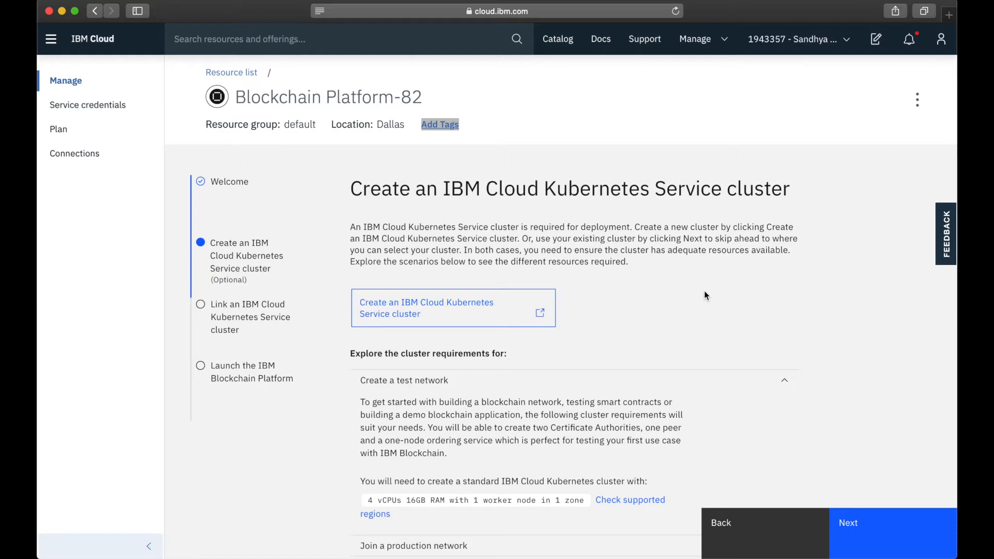
- Link the free KubeCluster to the Blockchain Platform service, launch the platform console and dismiss its welcome page
{"action": "left_click", "coordinate": [849, 524]}
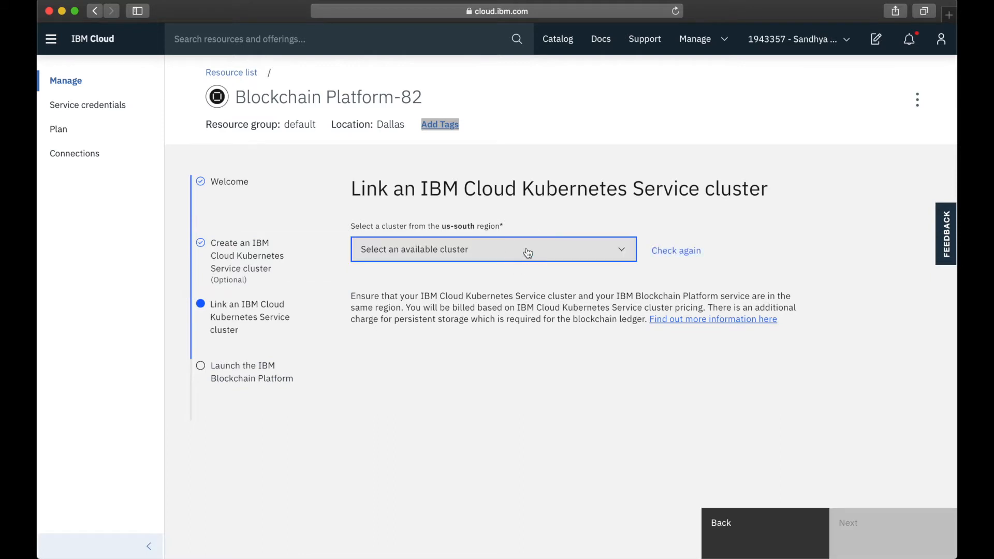
{"action": "left_click", "coordinate": [527, 252]}
{"action": "left_click", "coordinate": [445, 282]}
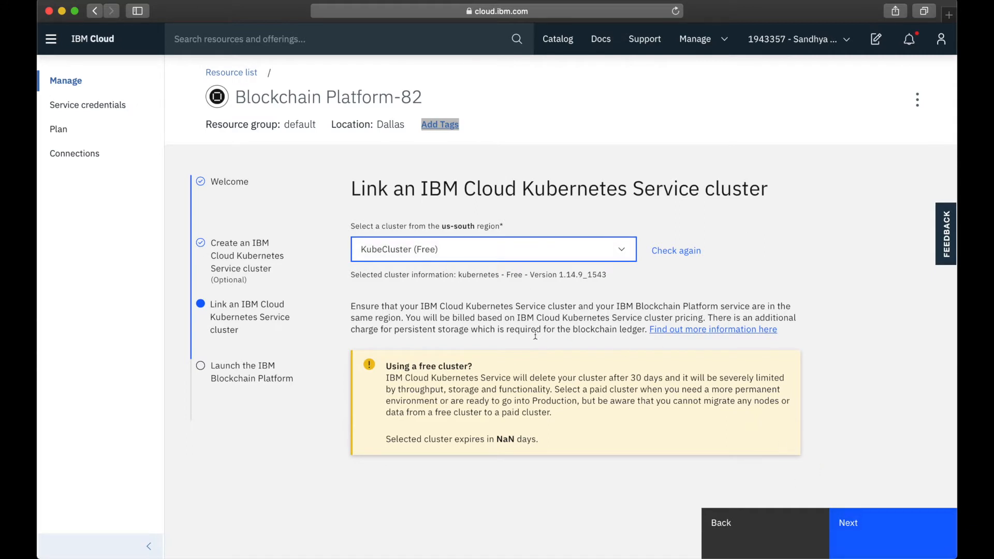
{"action": "left_click", "coordinate": [865, 543]}
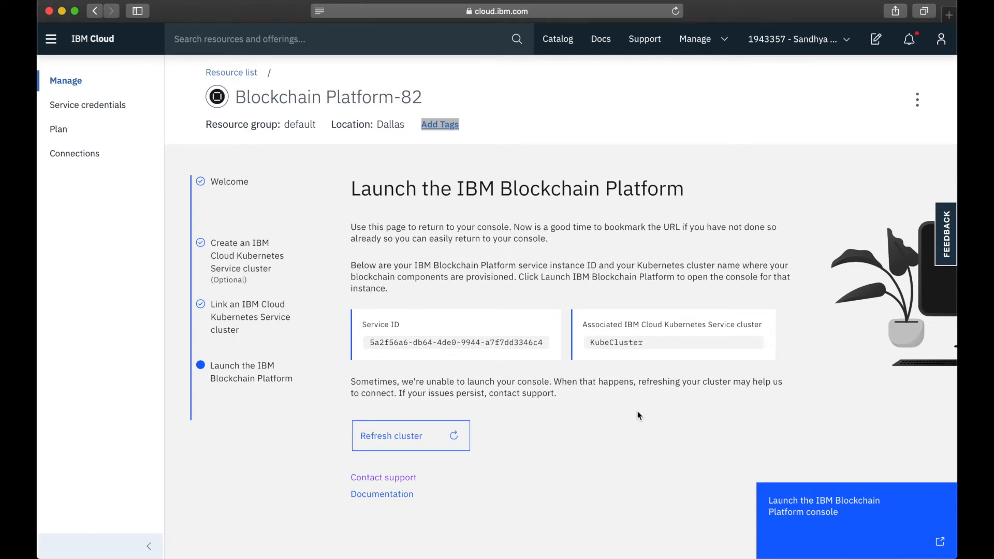
{"action": "left_click", "coordinate": [820, 520]}
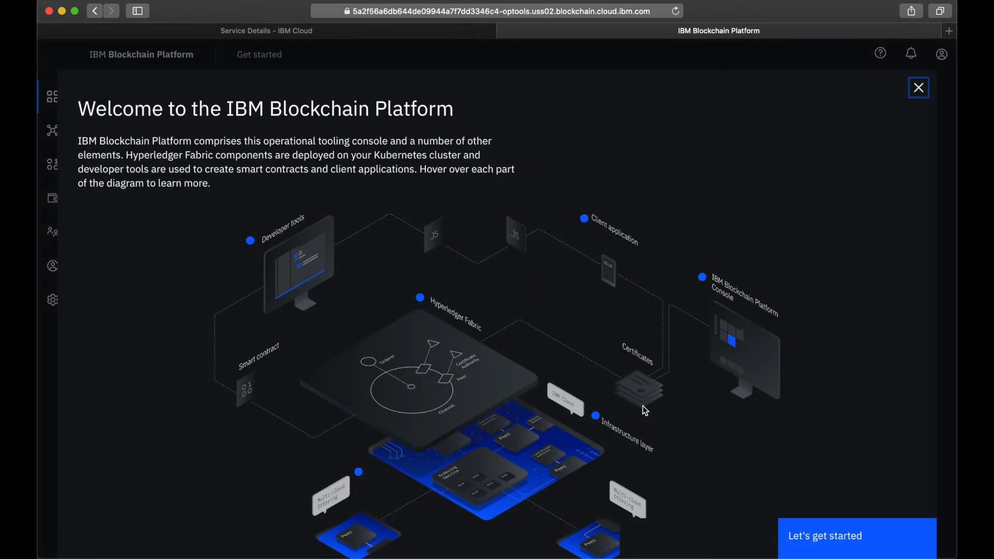
{"action": "left_click", "coordinate": [919, 89]}
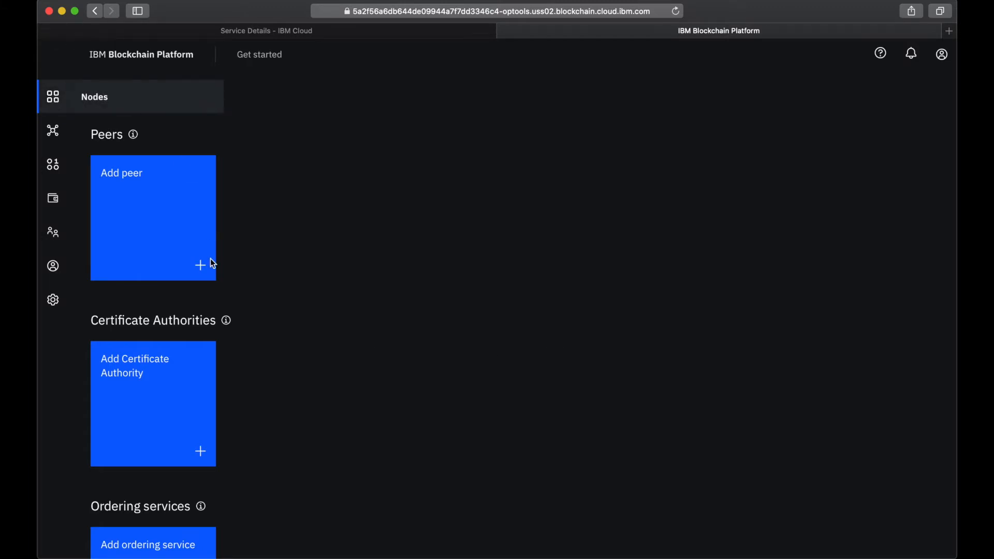
- Add an IBM Cloud Certificate Authority with display name Org1 CA and enroll ID admin, entering the administrator enroll secret
{"action": "left_click", "coordinate": [153, 399]}
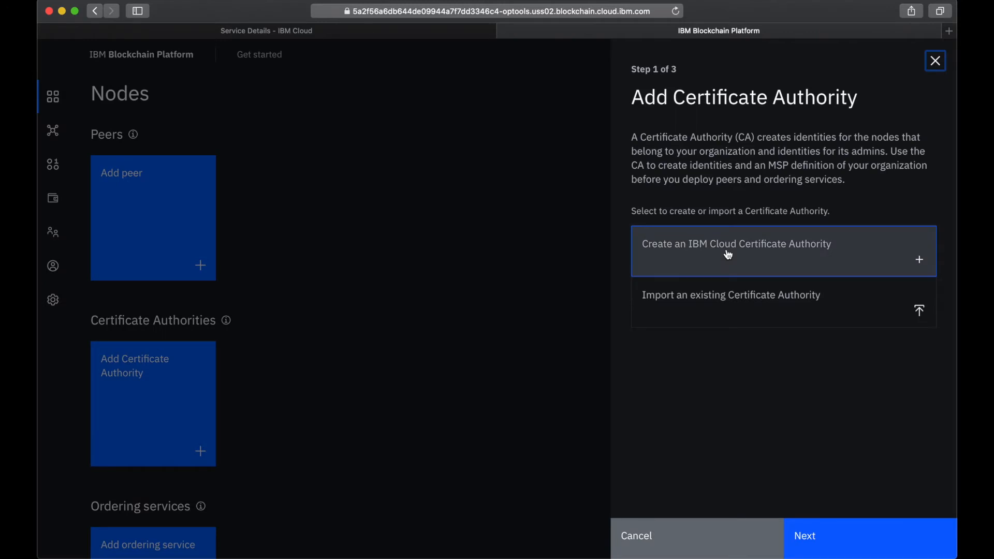
{"action": "left_click", "coordinate": [743, 259]}
{"action": "left_click", "coordinate": [883, 540]}
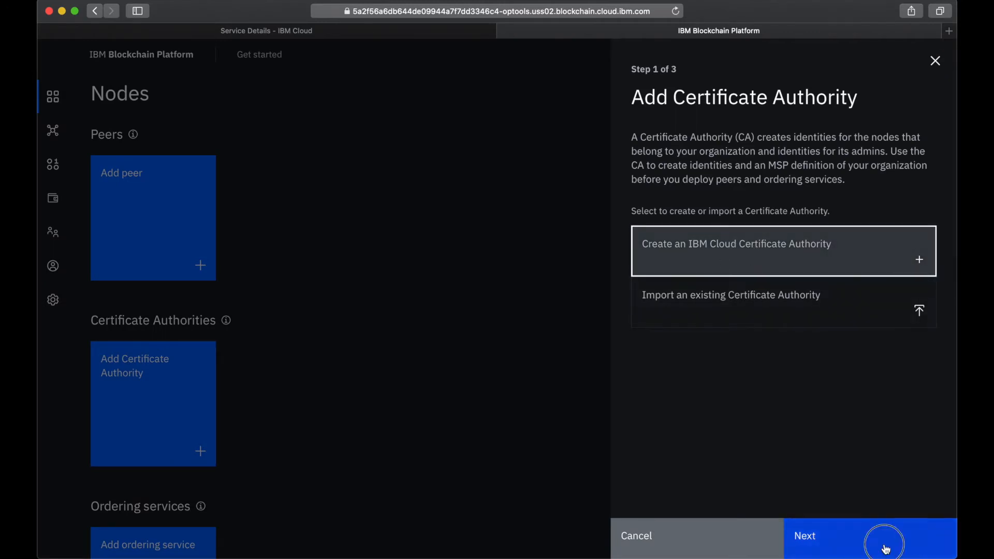
{"action": "left_click", "coordinate": [735, 154]}
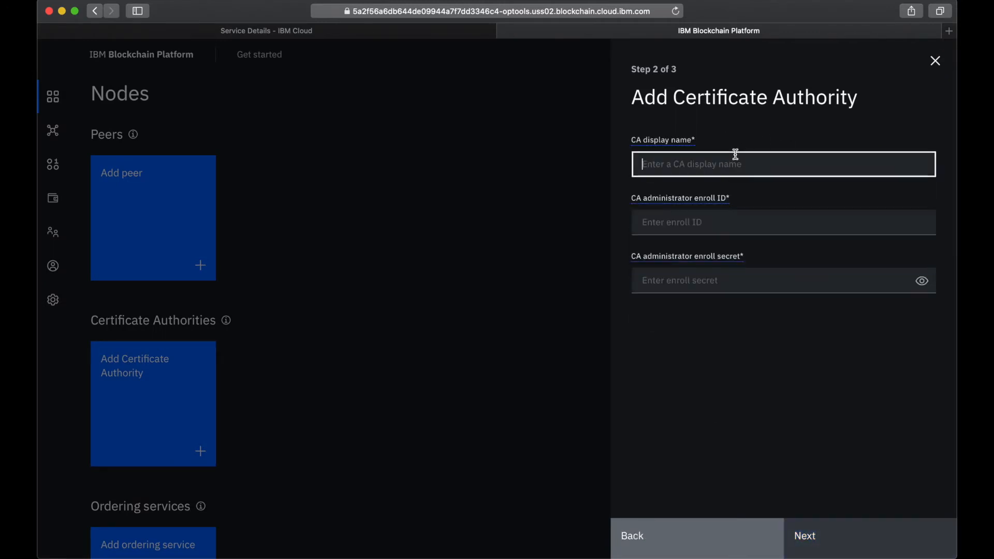
{"action": "type", "text": "Org1 CA"}
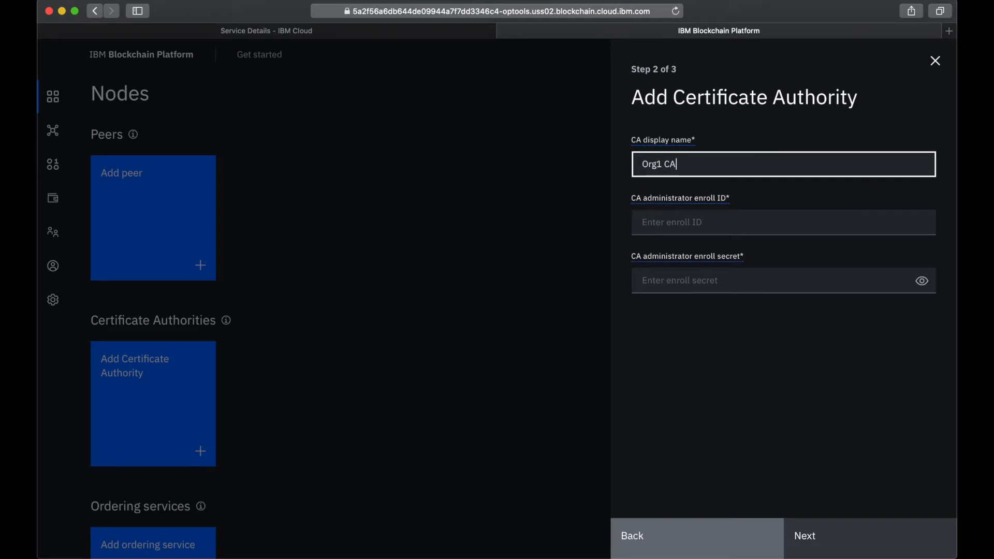
{"action": "left_click", "coordinate": [700, 214]}
{"action": "type", "text": "admin"}
{"action": "left_click", "coordinate": [689, 285]}
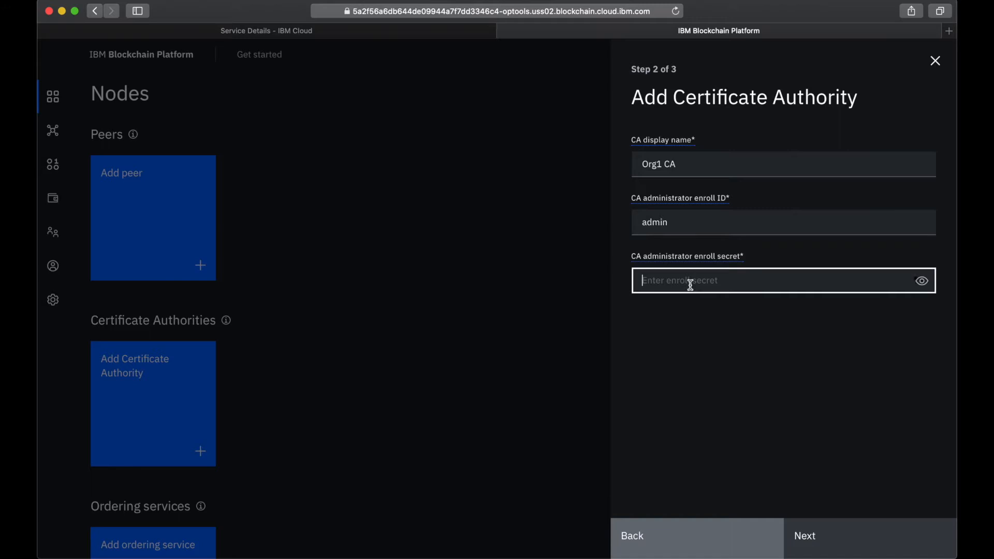
{"action": "type", "text": "adminpw"}
{"action": "left_click", "coordinate": [925, 285]}
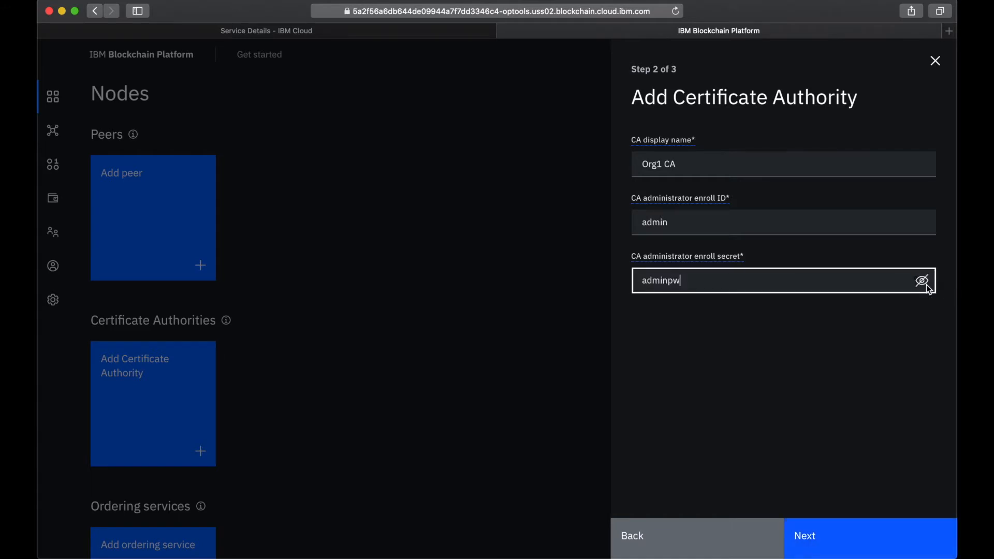
{"action": "left_click", "coordinate": [836, 541]}
{"action": "left_click", "coordinate": [831, 538]}
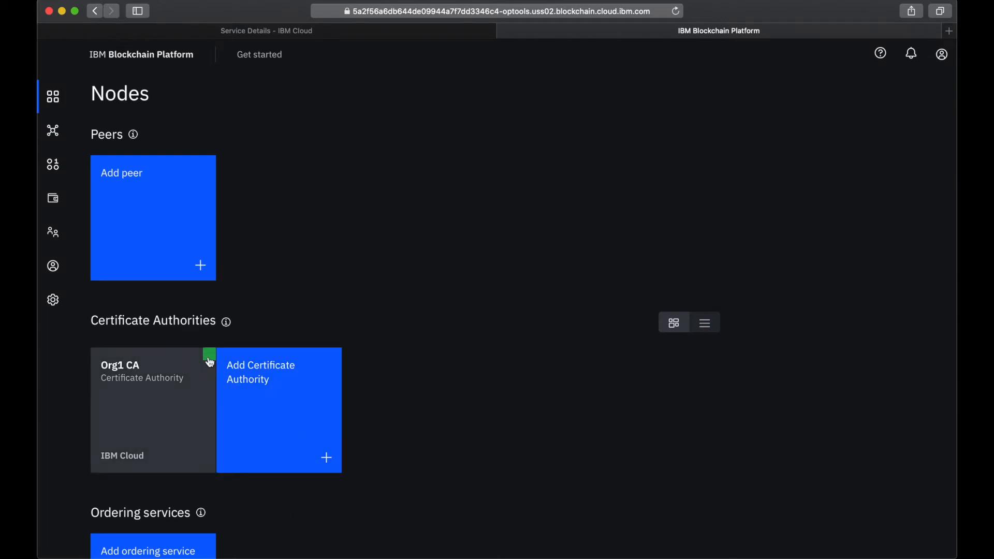
- Associate an admin identity with Org1 CA using enroll ID admin, its enroll secret and the display name Org1 CA Identity
{"action": "mouse_move", "coordinate": [208, 356]}
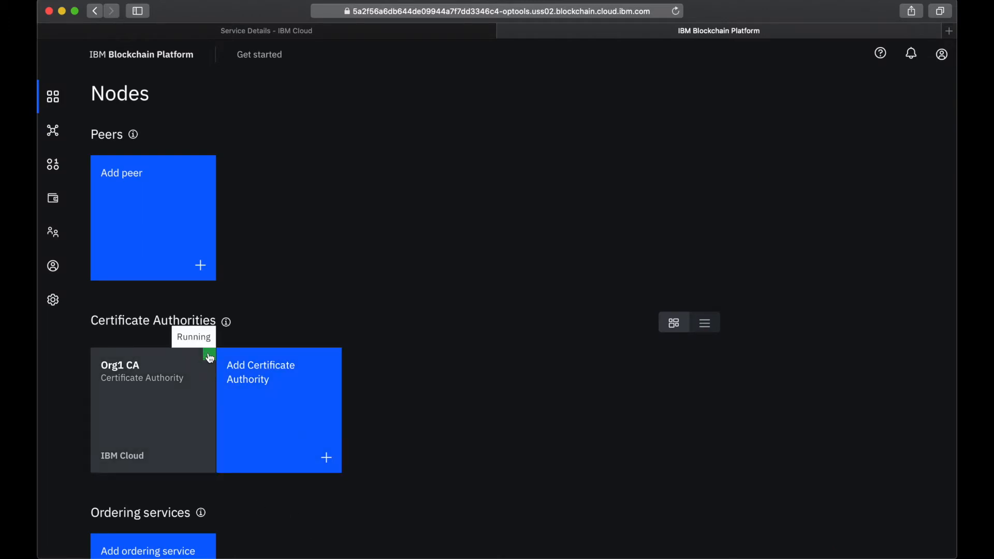
{"action": "left_click", "coordinate": [142, 410]}
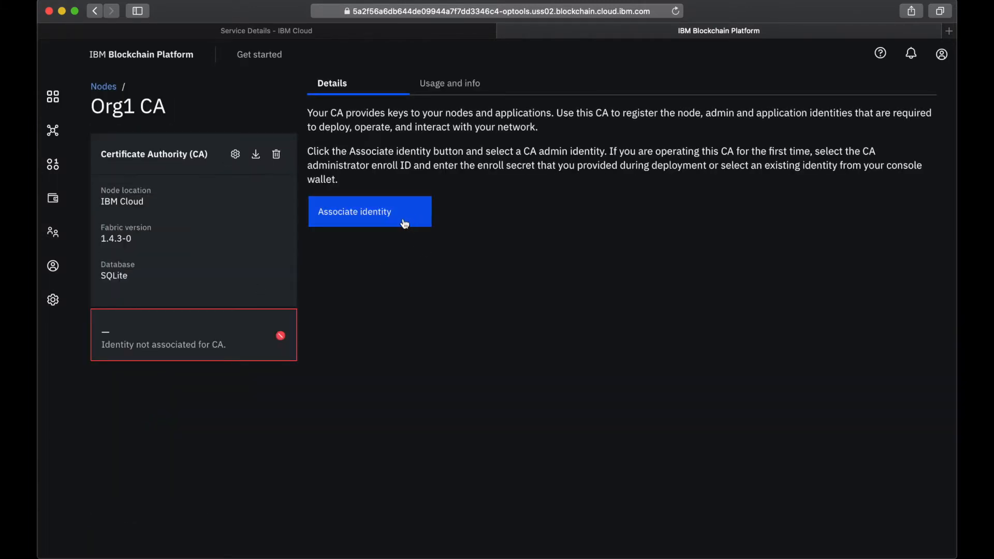
{"action": "left_click", "coordinate": [377, 213]}
{"action": "left_click", "coordinate": [697, 267]}
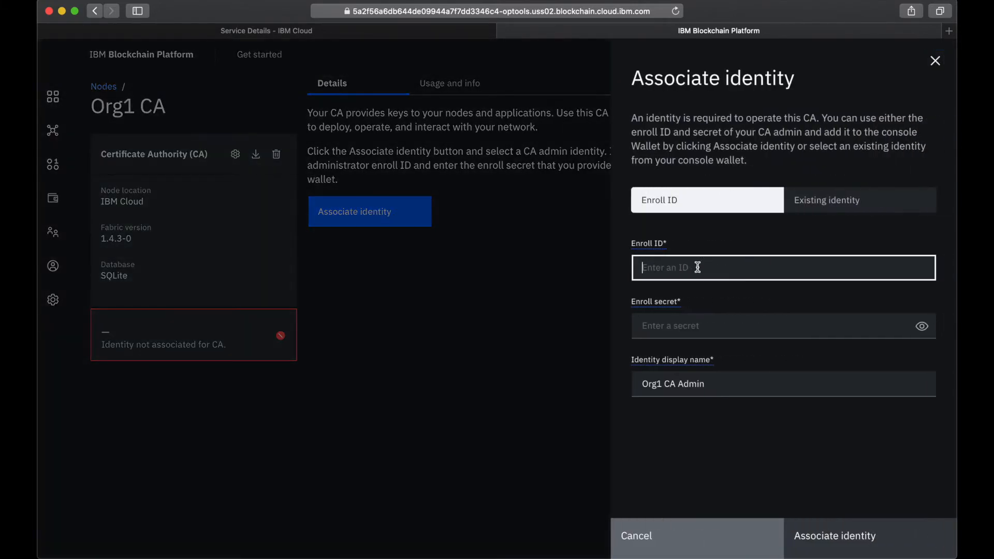
{"action": "type", "text": "admin"}
{"action": "left_click", "coordinate": [713, 327]}
{"action": "type", "text": "adminpw"}
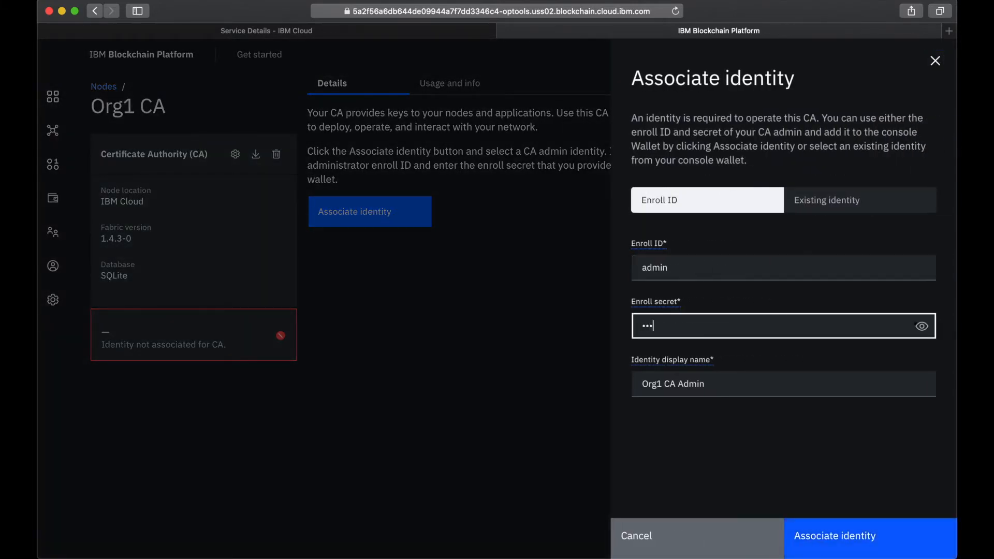
{"action": "left_click", "coordinate": [921, 326]}
{"action": "left_click", "coordinate": [683, 385]}
{"action": "double_click", "coordinate": [684, 386]}
{"action": "type", "text": "Identity"}
{"action": "left_click", "coordinate": [857, 551]}
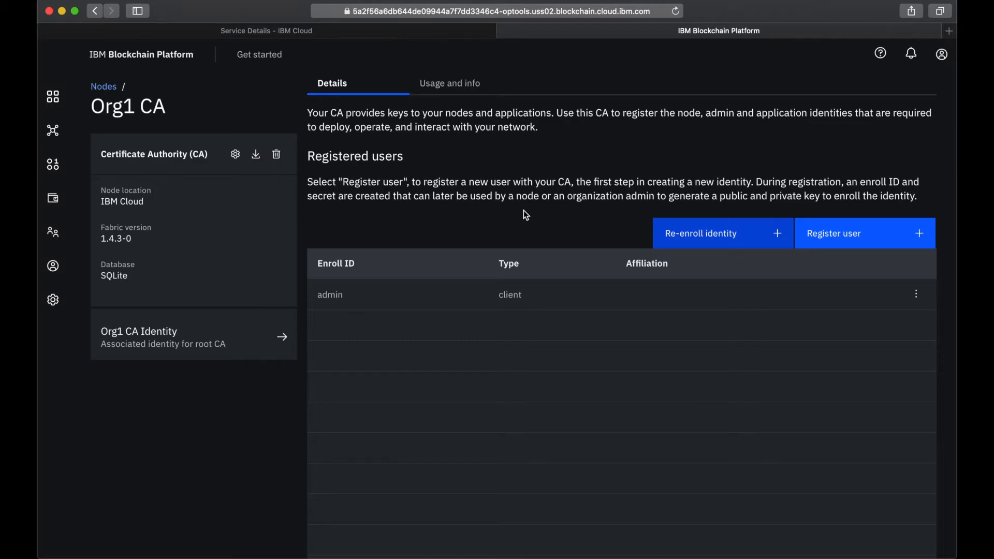
- Register a client user with enroll ID org1admin in Org1 CA, entering its enroll secret and adding no attributes
{"action": "left_click", "coordinate": [839, 236]}
{"action": "left_click", "coordinate": [701, 162]}
{"action": "type", "text": "org1admin"}
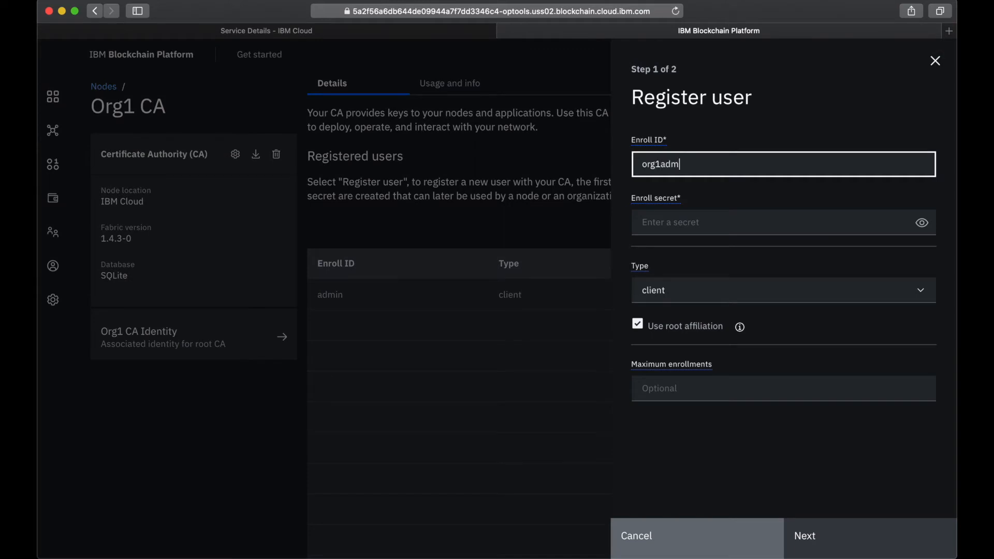
{"action": "left_click", "coordinate": [741, 228]}
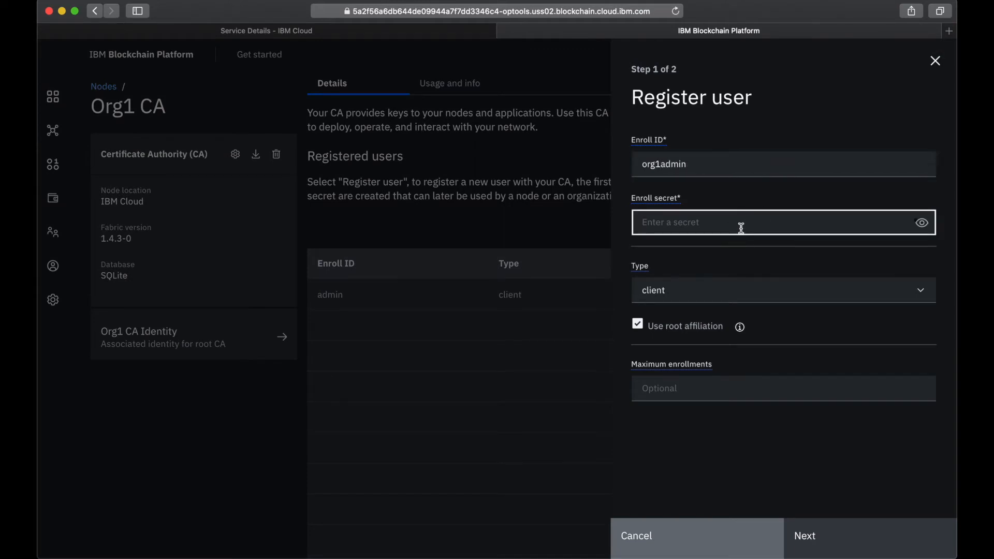
{"action": "type", "text": "org1adminpw"}
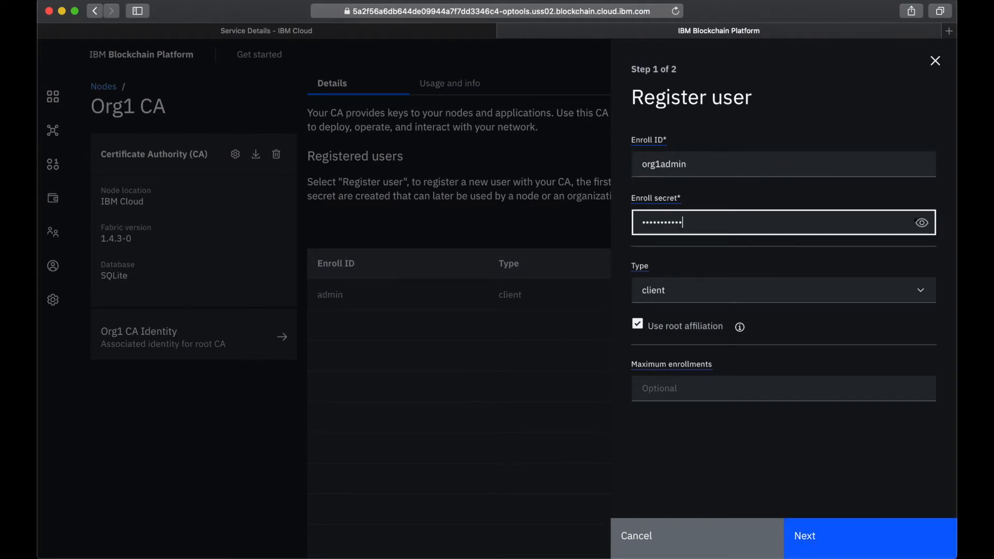
{"action": "left_click", "coordinate": [921, 223]}
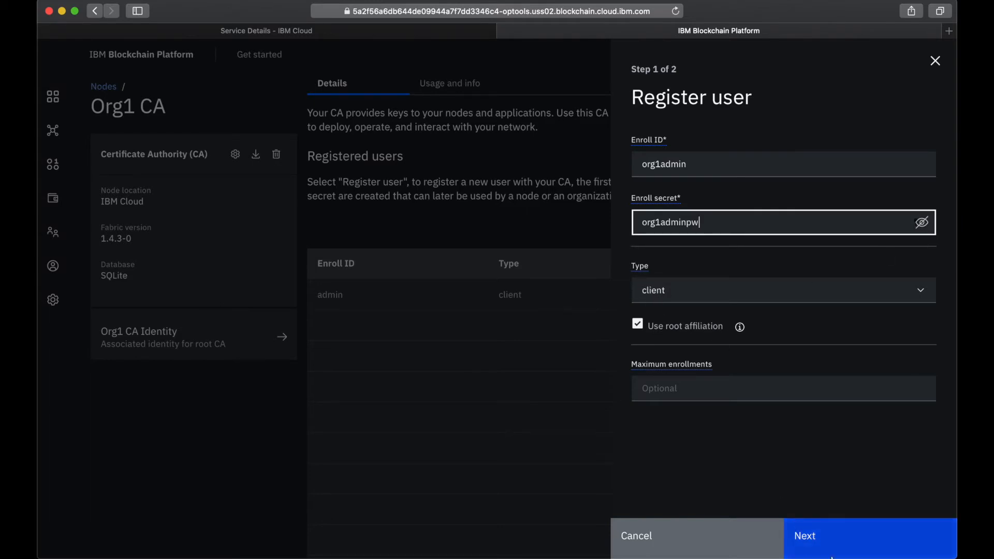
{"action": "left_click", "coordinate": [827, 547]}
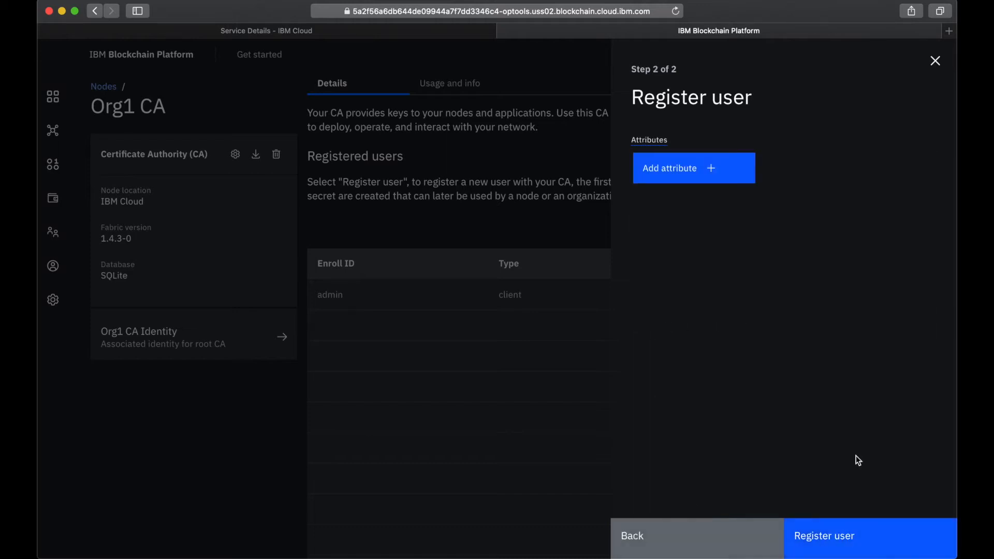
{"action": "left_click", "coordinate": [840, 543]}
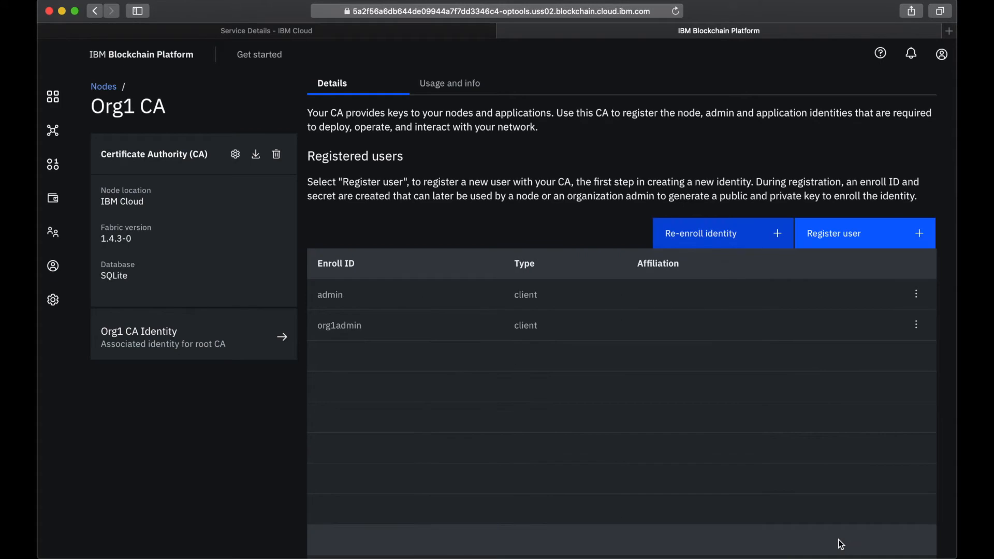
- Register a user with enroll ID peer1 and type peer in Org1 CA, entering its enroll secret
{"action": "left_click", "coordinate": [853, 238]}
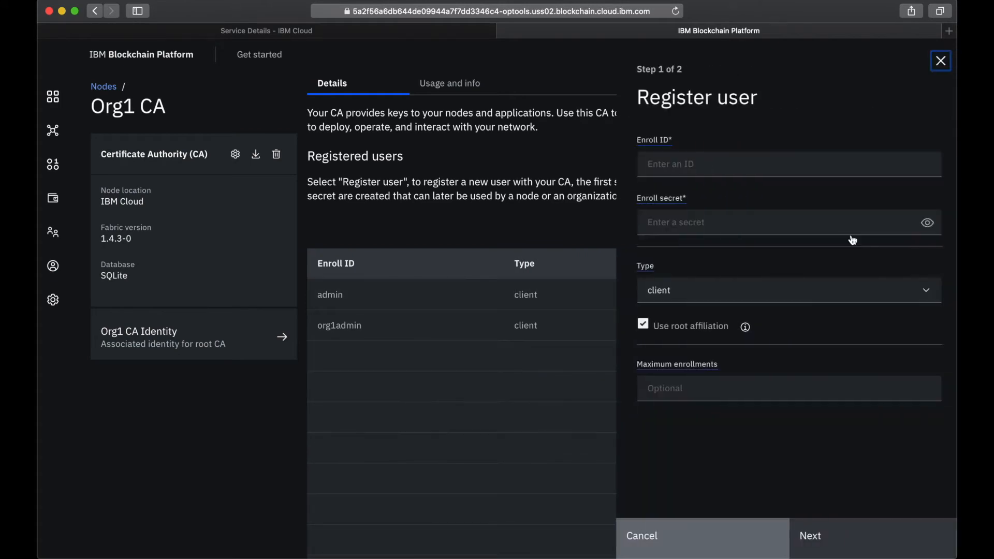
{"action": "left_click", "coordinate": [753, 164]}
{"action": "type", "text": "peer1"}
{"action": "left_click", "coordinate": [717, 221]}
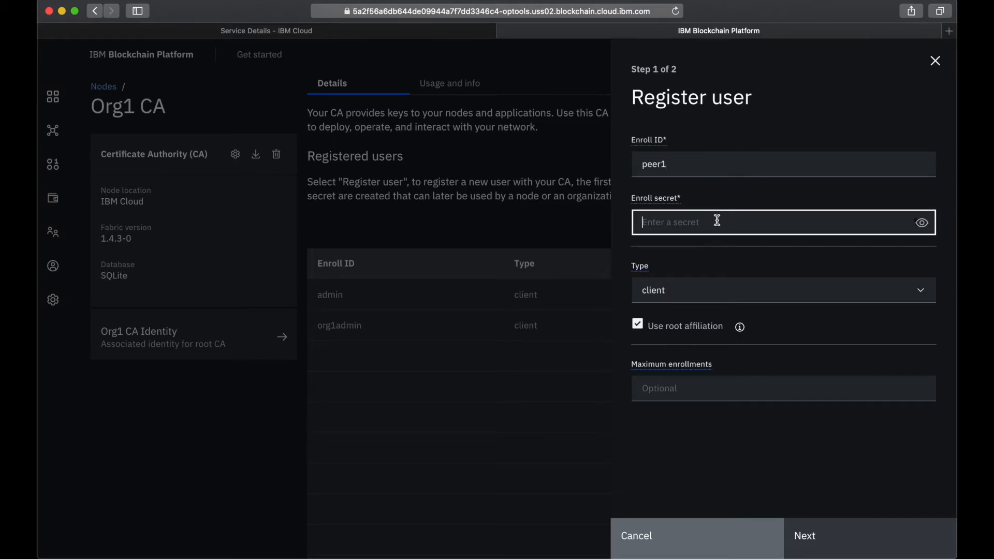
{"action": "type", "text": "peer1pw"}
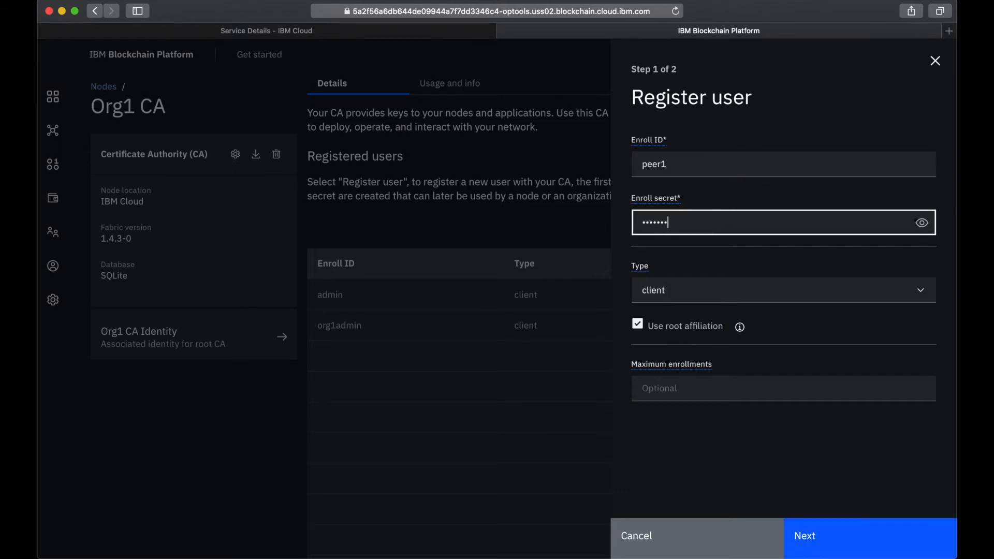
{"action": "left_click", "coordinate": [919, 223]}
{"action": "left_click", "coordinate": [730, 292]}
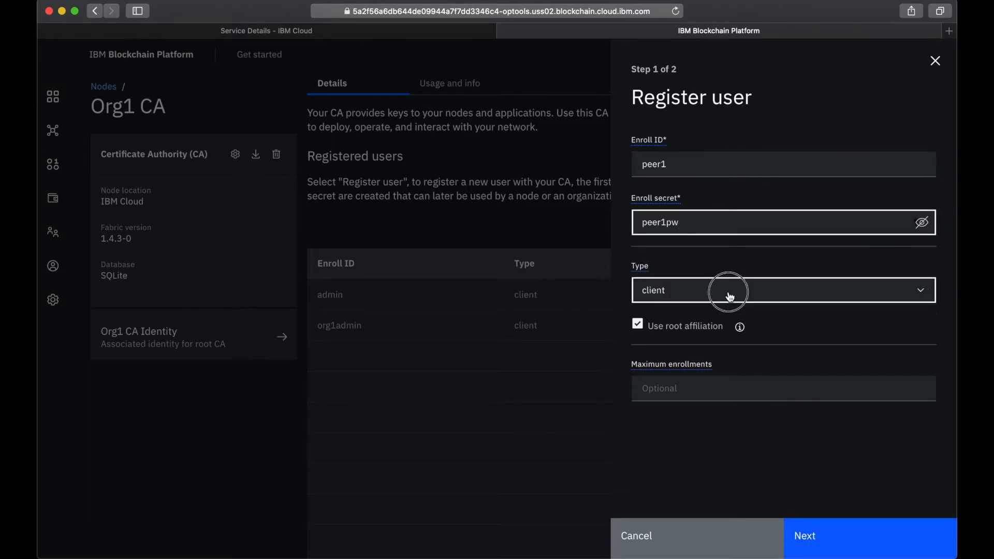
{"action": "left_click", "coordinate": [692, 367]}
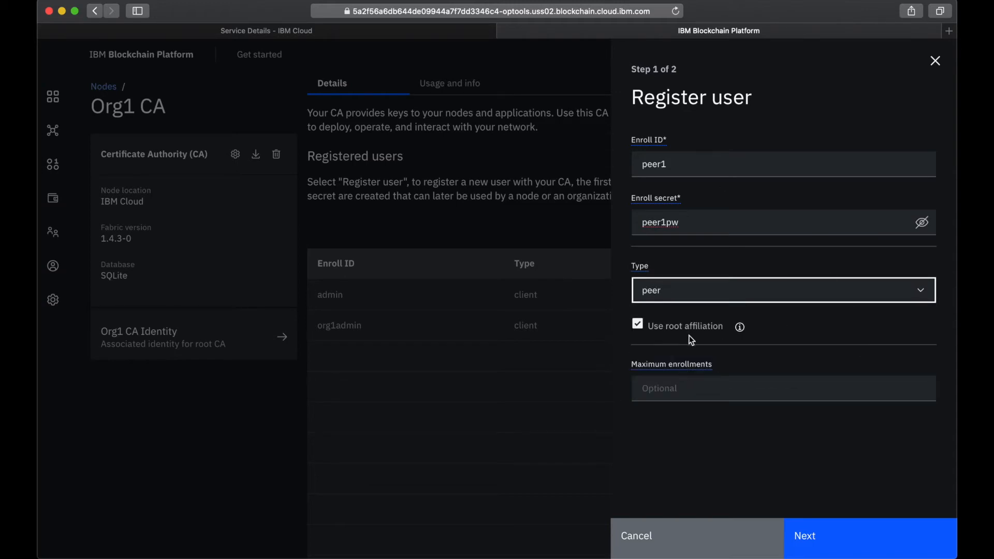
{"action": "left_click", "coordinate": [721, 467]}
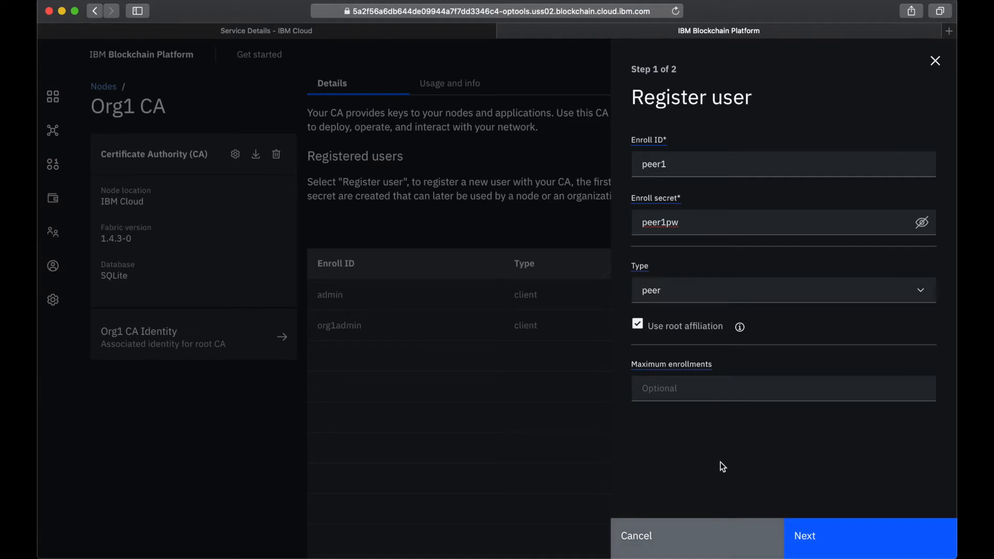
{"action": "left_click", "coordinate": [793, 529]}
{"action": "left_click", "coordinate": [836, 541]}
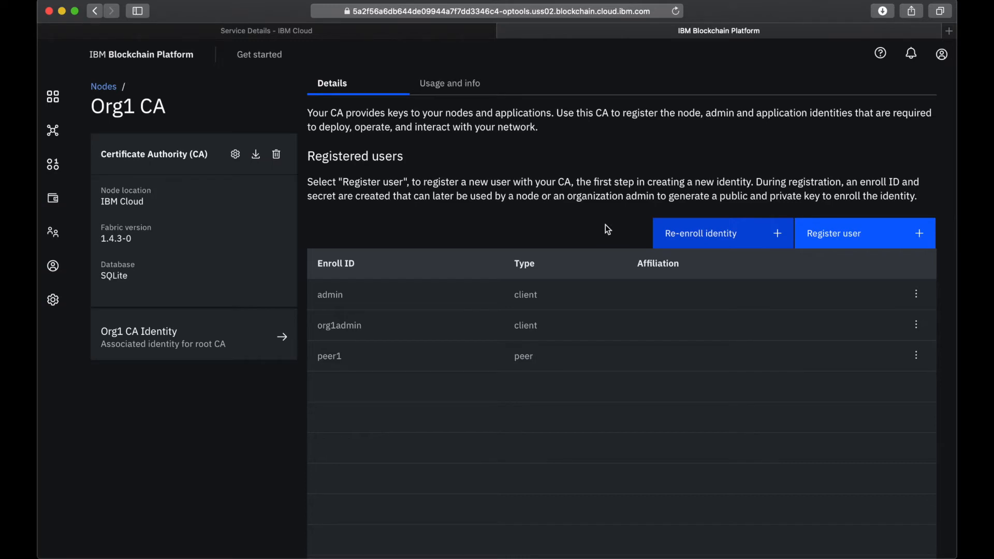
- Start an MSP definition for the organization with display name Org1MSP and MSP ID Org1MSP
{"action": "left_click", "coordinate": [53, 234]}
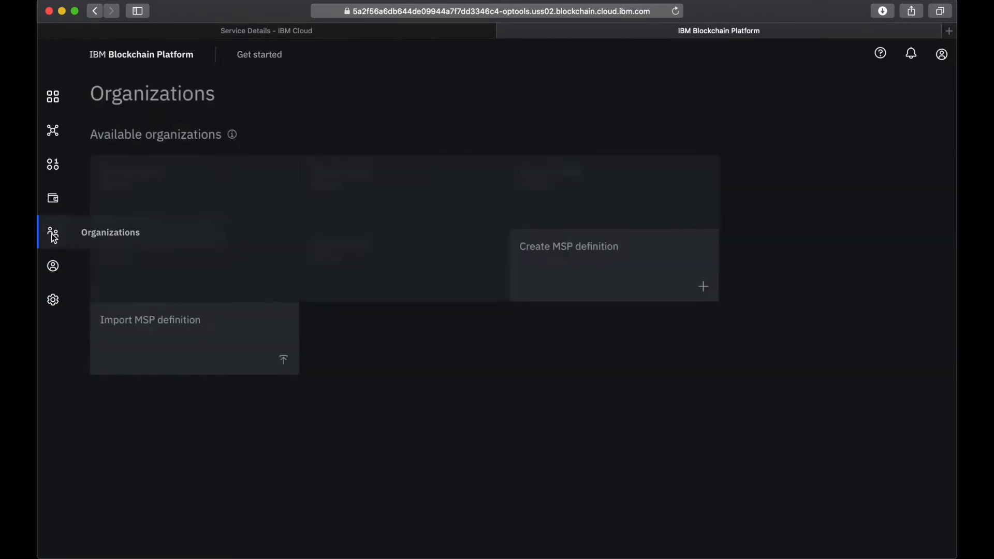
{"action": "left_click", "coordinate": [490, 196]}
{"action": "left_click", "coordinate": [595, 256]}
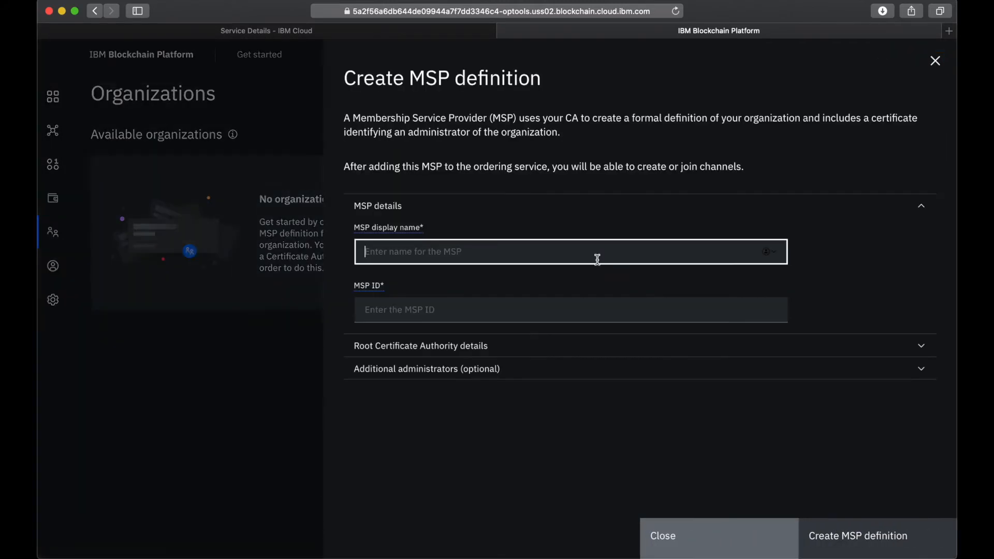
{"action": "type", "text": "Org1MSP"}
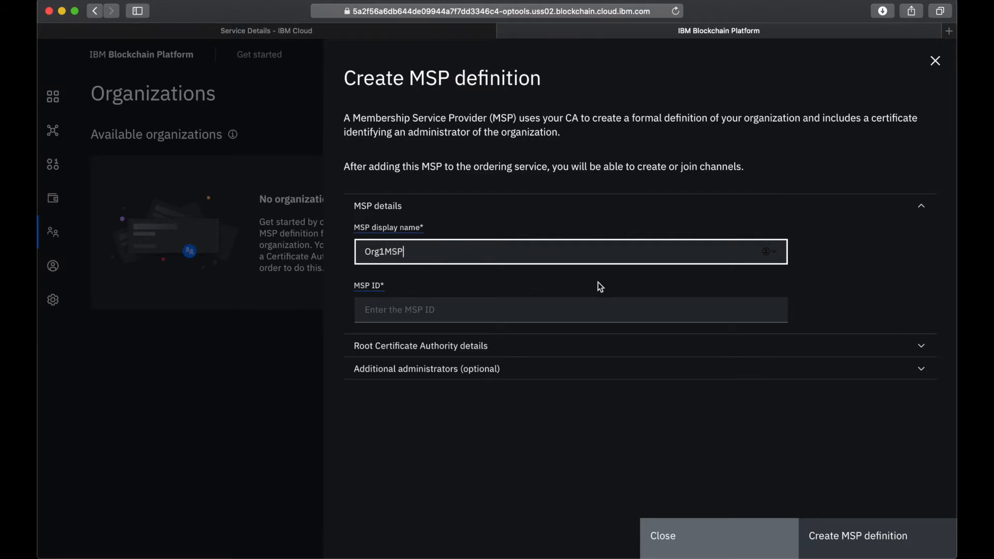
{"action": "left_click", "coordinate": [530, 310]}
{"action": "type", "text": "Org1MSP"}
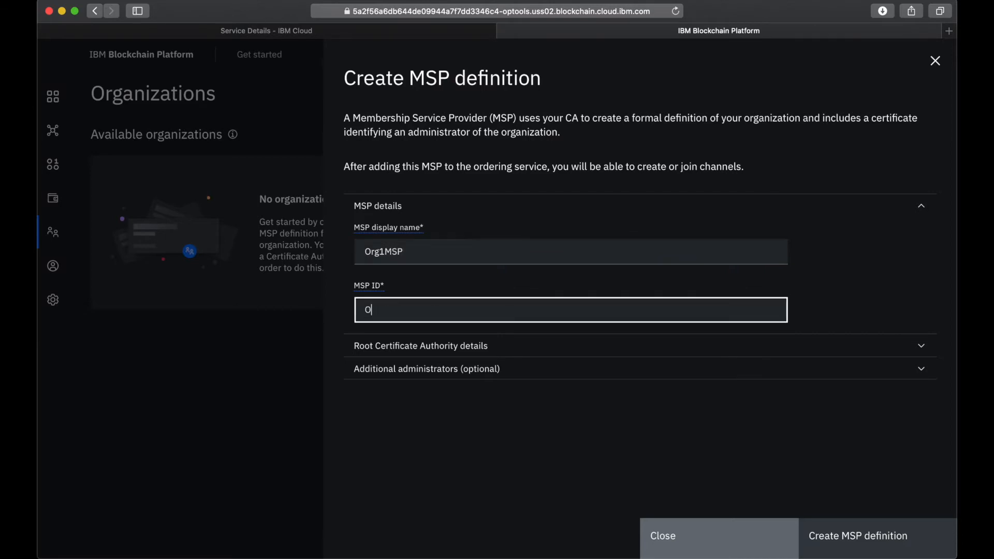
- Assign Org1 CA as the root Certificate Authority of the MSP definition
{"action": "left_click", "coordinate": [523, 346]}
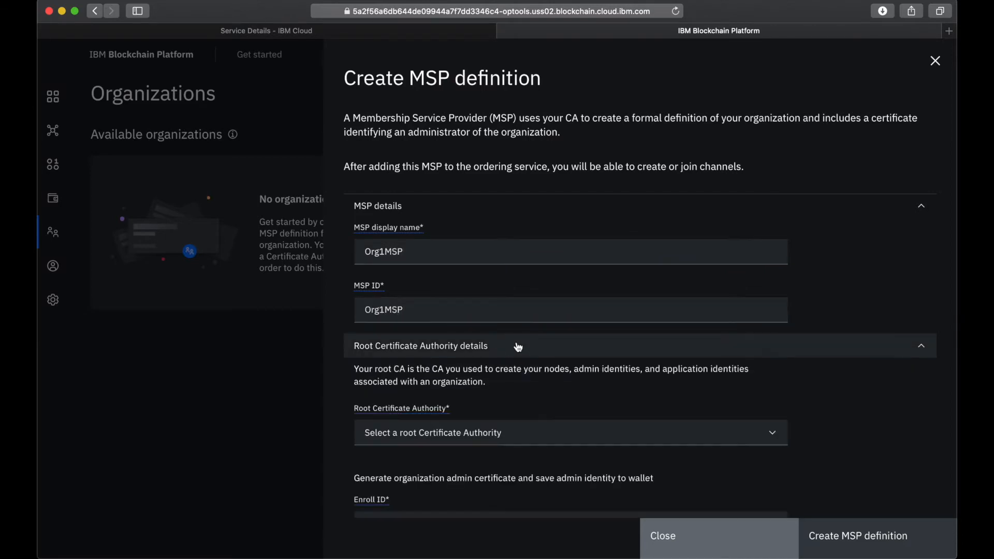
{"action": "left_click", "coordinate": [455, 432]}
{"action": "scroll", "coordinate": [453, 420], "scroll_direction": "down", "scroll_amount": 2}
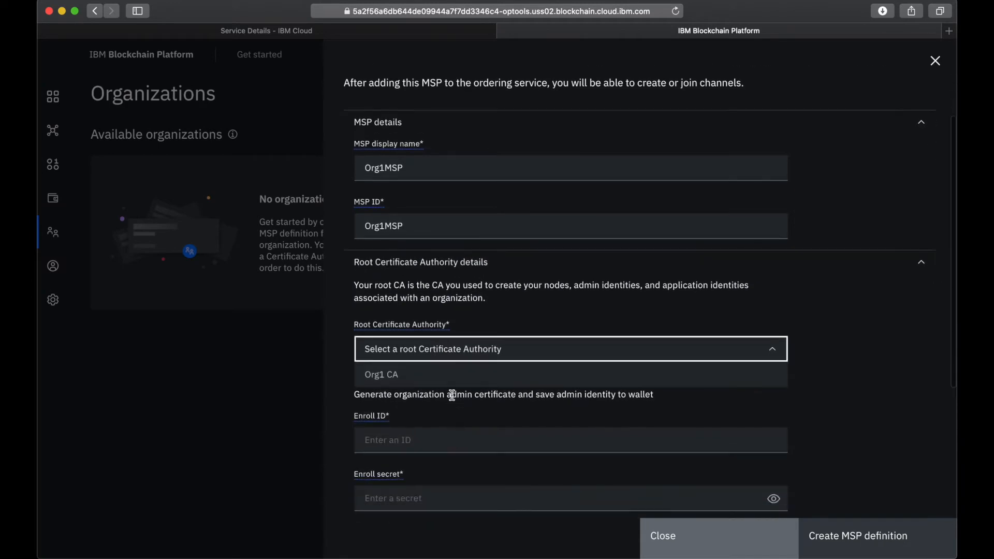
{"action": "left_click", "coordinate": [455, 378]}
{"action": "scroll", "coordinate": [455, 377], "scroll_direction": "down", "scroll_amount": 5}
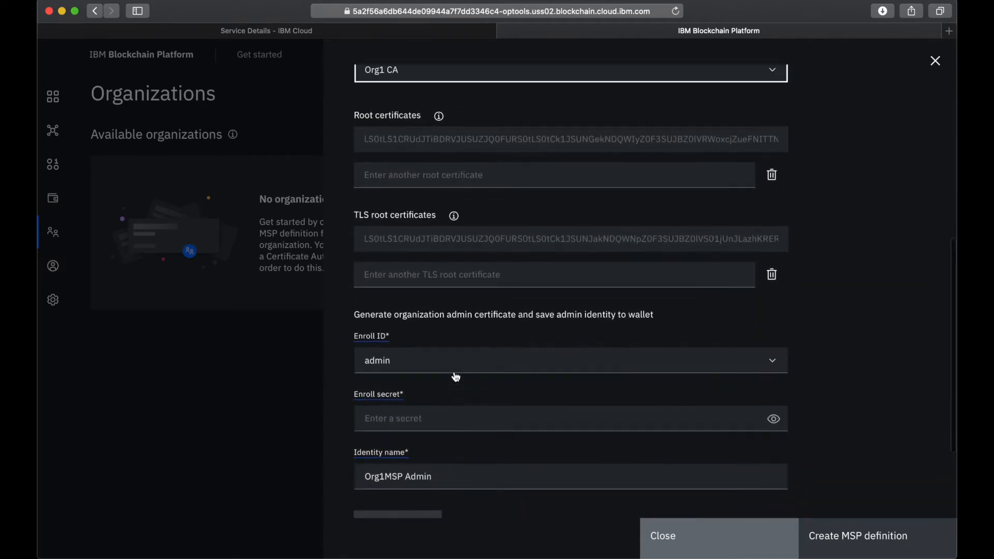
- Choose org1admin as the organization admin's enroll ID and enter its enroll secret, making the entry readable
{"action": "left_click", "coordinate": [417, 373]}
{"action": "left_click", "coordinate": [400, 431]}
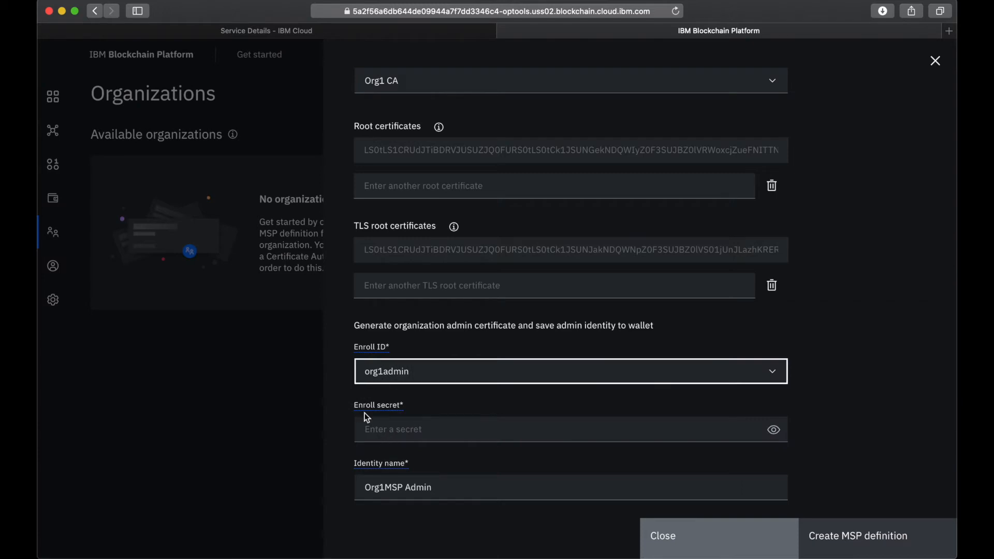
{"action": "left_click", "coordinate": [402, 433]}
{"action": "type", "text": "o"}
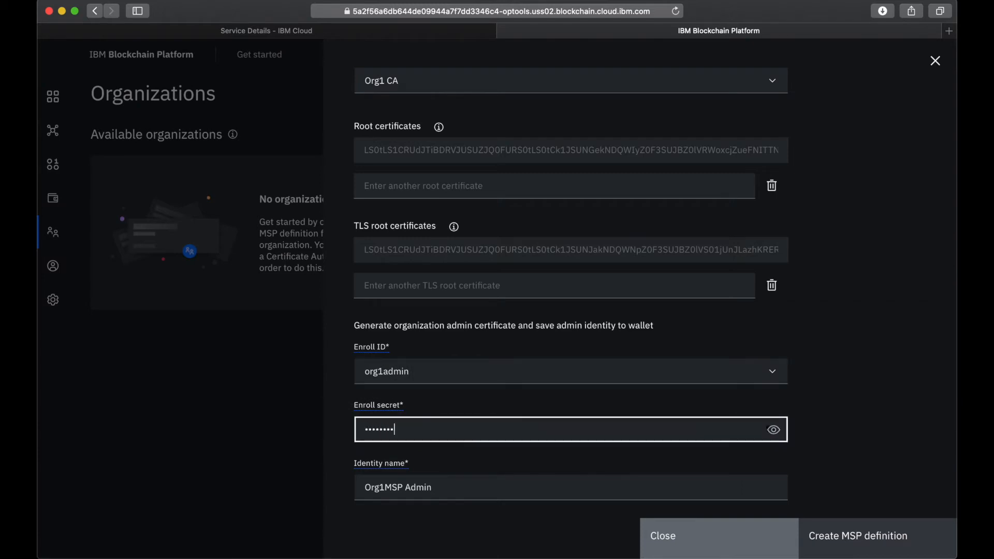
{"action": "type", "text": "rg1adminpw"}
{"action": "left_click", "coordinate": [771, 428]}
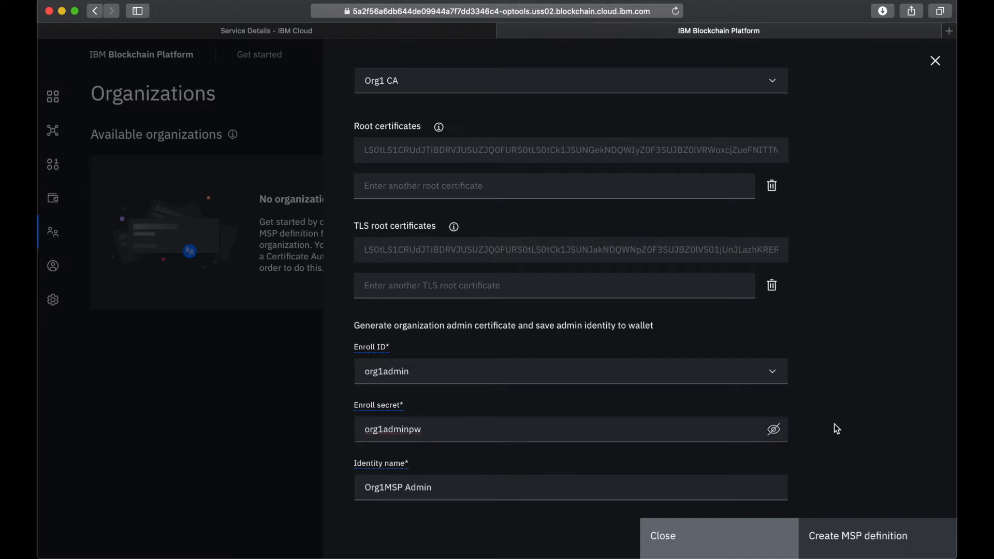
- Generate and export the admin identity under the name Org1 Admin, and create the MSP definition
{"action": "scroll", "coordinate": [834, 428], "scroll_direction": "down", "scroll_amount": 3}
{"action": "left_click", "coordinate": [412, 340]}
{"action": "key", "text": "BackSpace"}
{"action": "key", "text": "BackSpace"}
{"action": "key", "text": "BackSpace"}
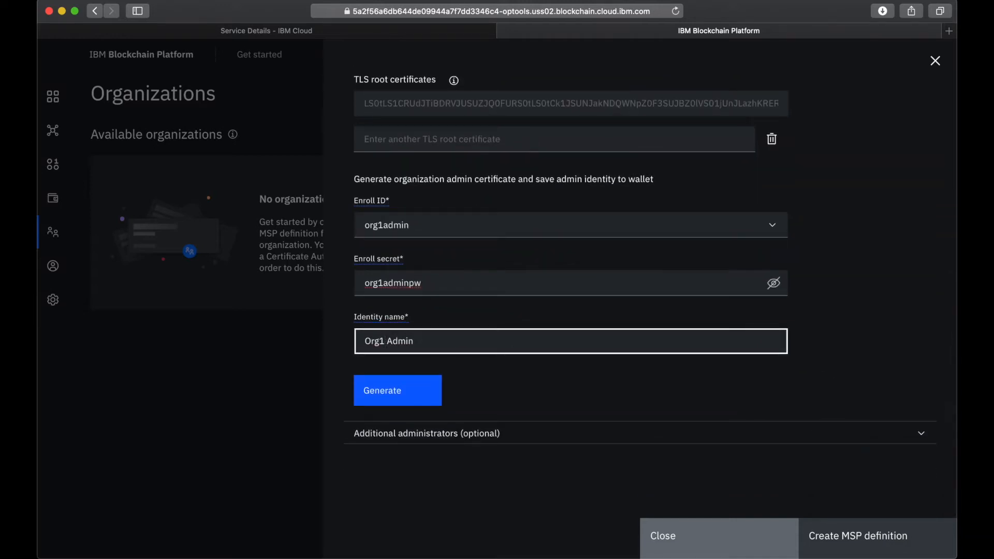
{"action": "left_click", "coordinate": [394, 396]}
{"action": "left_click", "coordinate": [394, 396]}
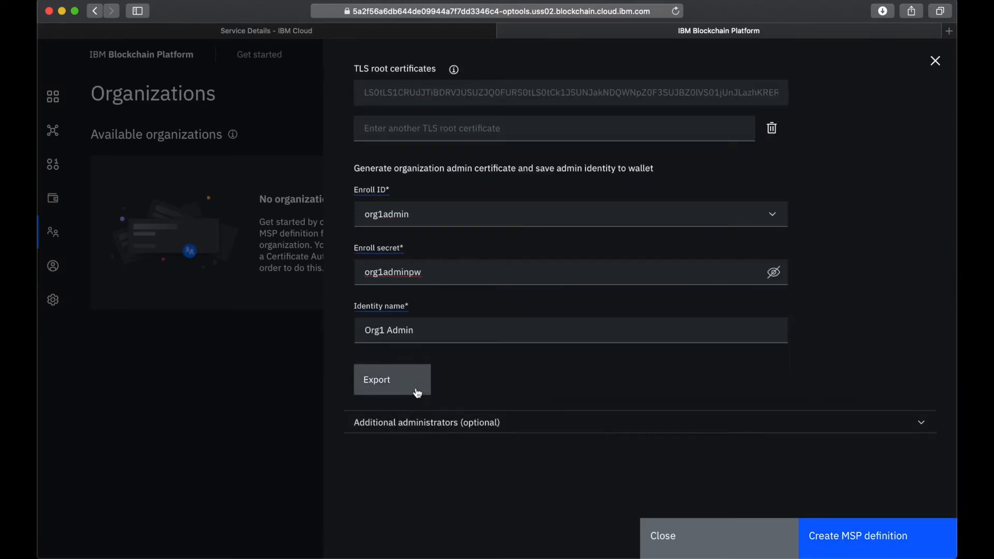
{"action": "left_click", "coordinate": [903, 544]}
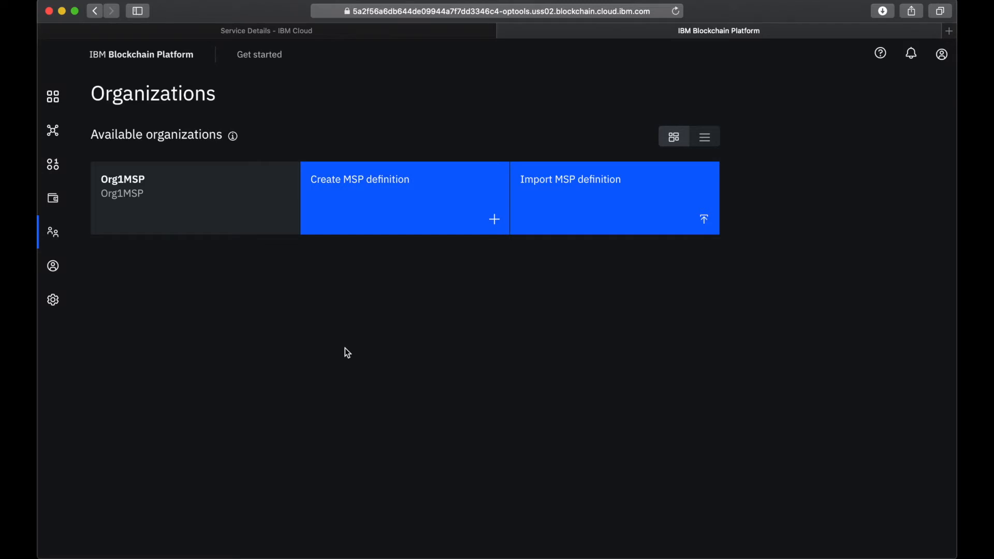
- Start adding a new IBM Cloud peer node with the display name Peer Org1
{"action": "left_click", "coordinate": [54, 100]}
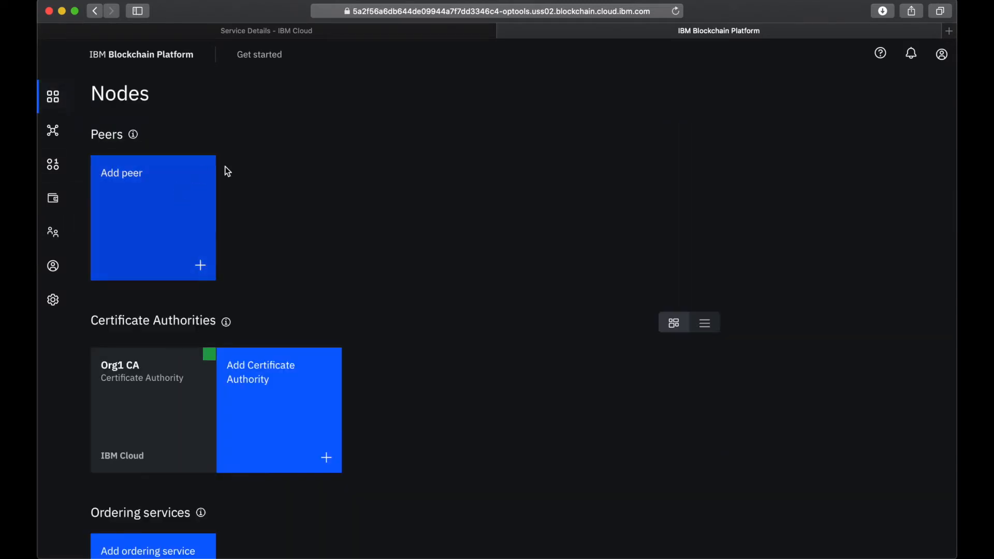
{"action": "left_click", "coordinate": [149, 210]}
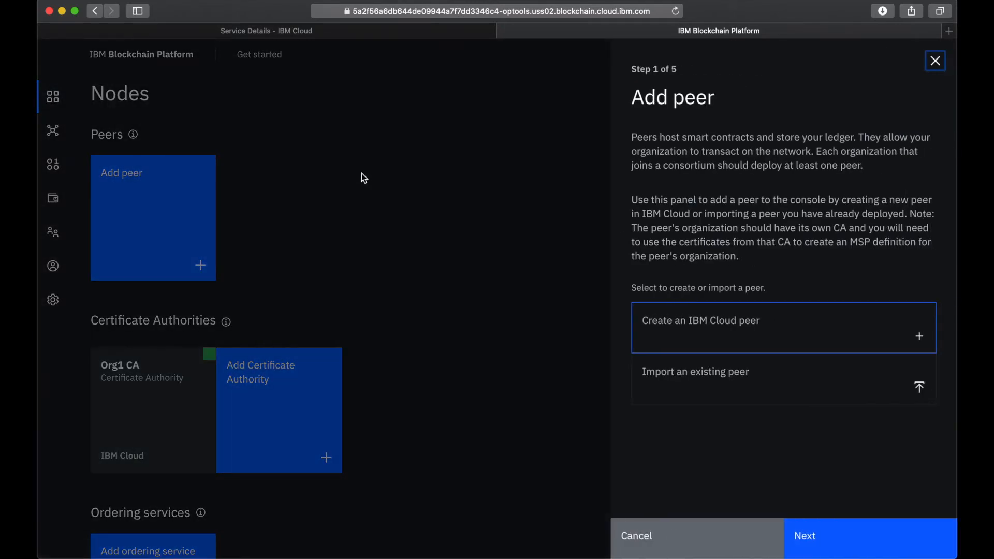
{"action": "left_click", "coordinate": [757, 326]}
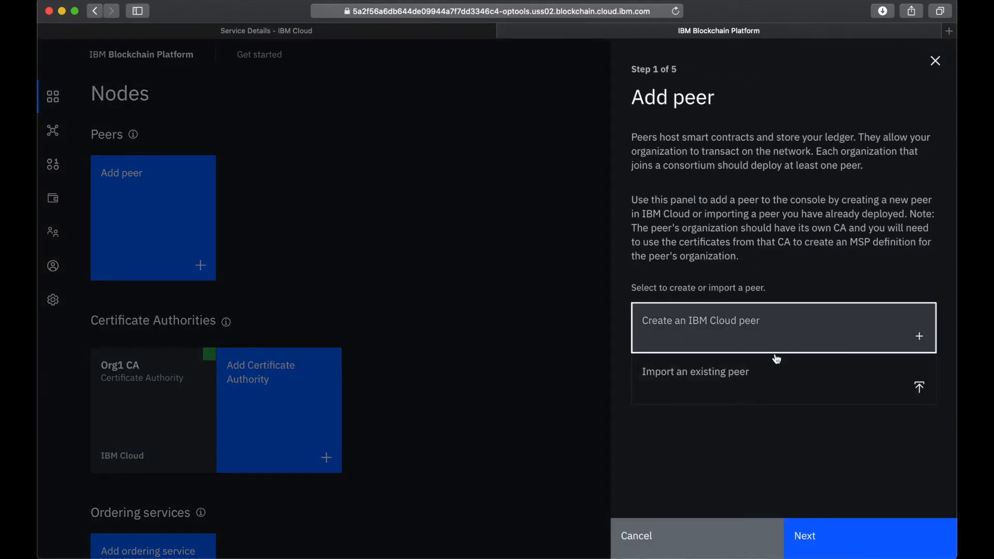
{"action": "left_click", "coordinate": [870, 541]}
{"action": "left_click", "coordinate": [694, 158]}
{"action": "type", "text": "Peer Org1"}
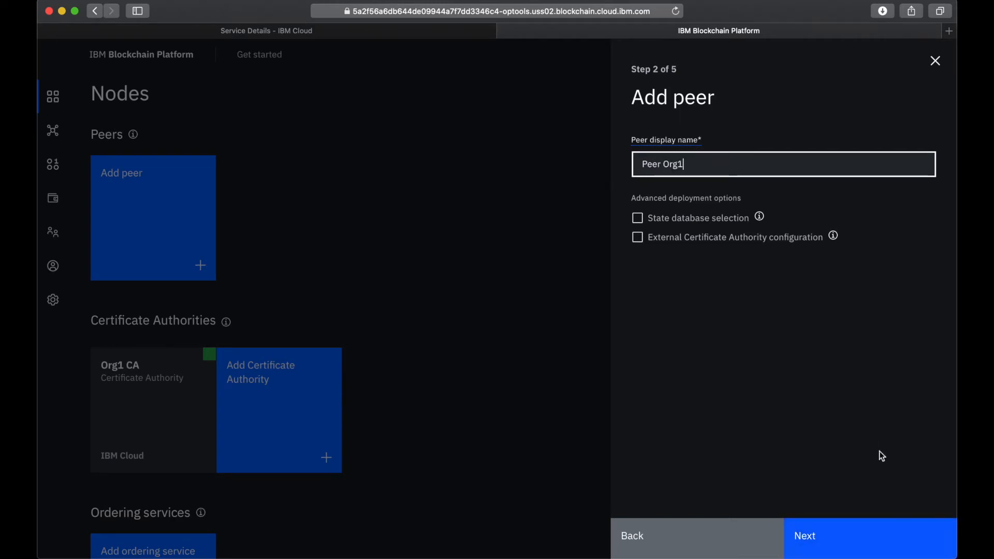
{"action": "left_click", "coordinate": [800, 538]}
- Assign Org1 CA and enroll ID peer1 to the peer and enter its enroll secret, making the entry readable
{"action": "left_click", "coordinate": [679, 166]}
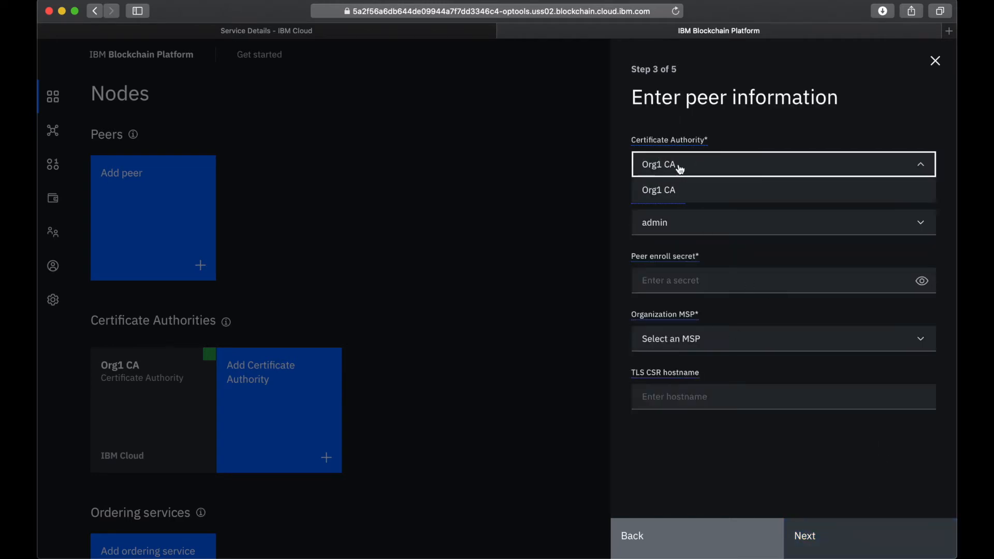
{"action": "left_click", "coordinate": [673, 195]}
{"action": "left_click", "coordinate": [689, 228]}
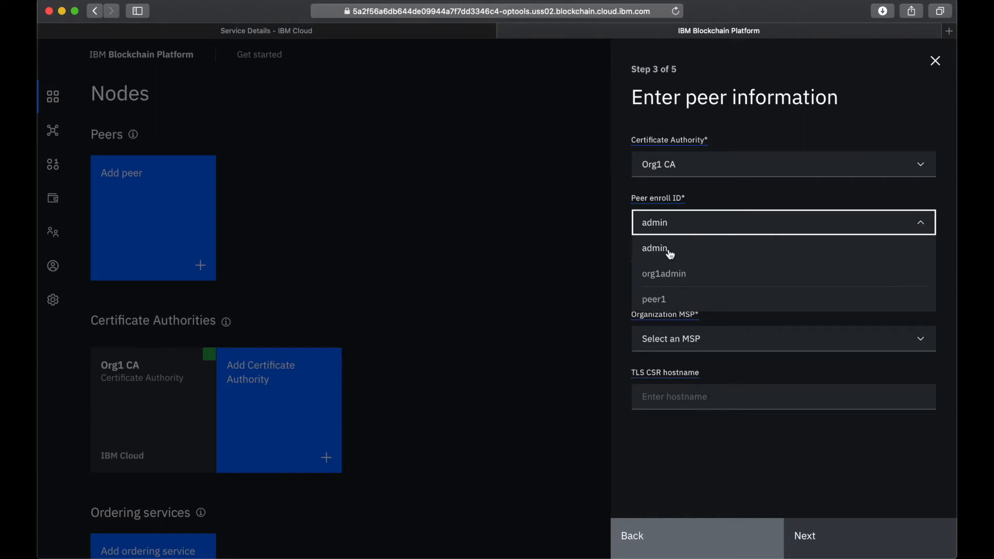
{"action": "left_click", "coordinate": [674, 299]}
{"action": "left_click", "coordinate": [690, 291]}
{"action": "type", "text": "p"}
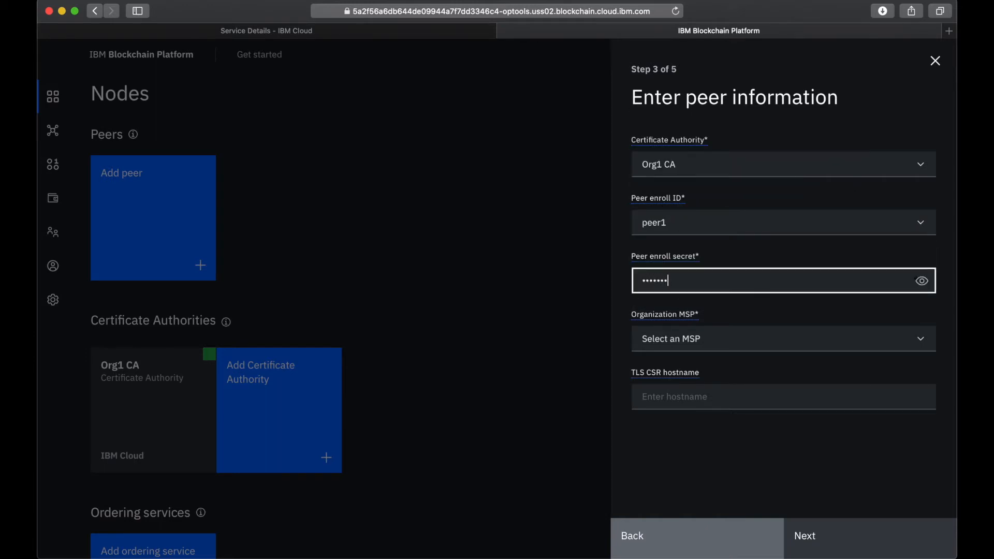
{"action": "left_click", "coordinate": [922, 281]}
- Choose Org1MSP as the peer's organization MSP, leave the TLS CSR hostname empty and proceed to identity association
{"action": "left_click", "coordinate": [715, 342]}
{"action": "mouse_move", "coordinate": [689, 322]}
{"action": "left_click", "coordinate": [688, 370]}
{"action": "left_click", "coordinate": [730, 402]}
{"action": "left_click", "coordinate": [832, 537]}
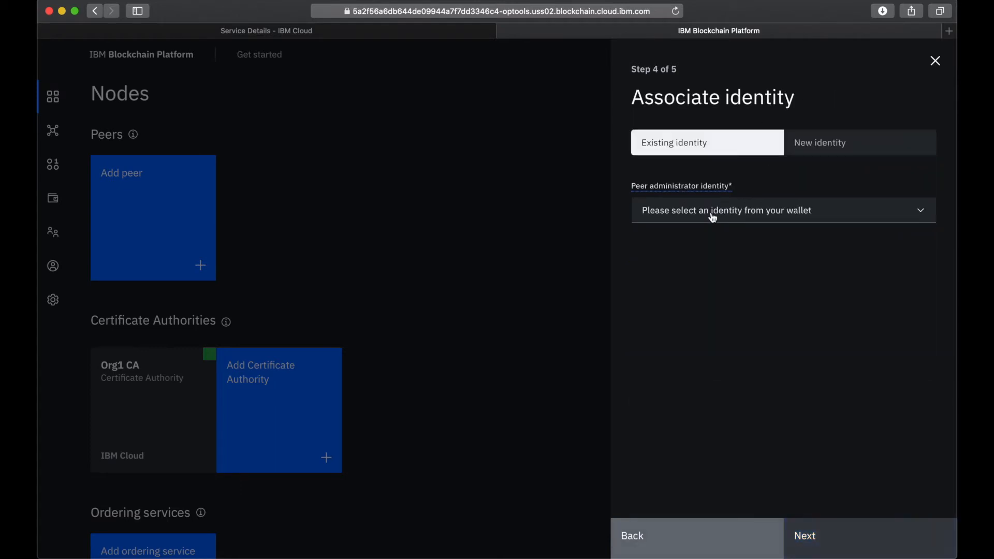
- Associate the existing Org1 Admin identity as the peer's administrator and add the peer, showing its enroll secret in the summary
{"action": "left_click", "coordinate": [712, 216]}
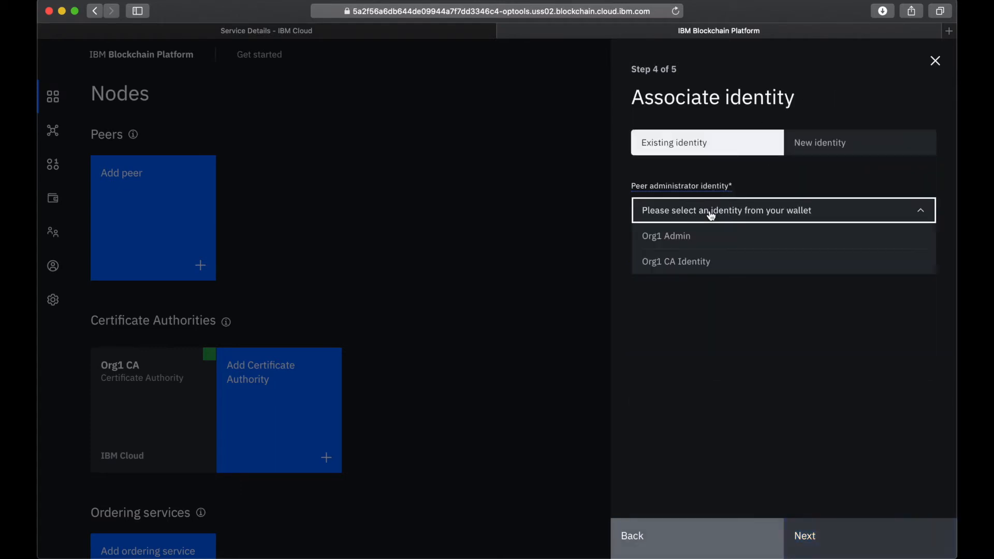
{"action": "left_click", "coordinate": [660, 239]}
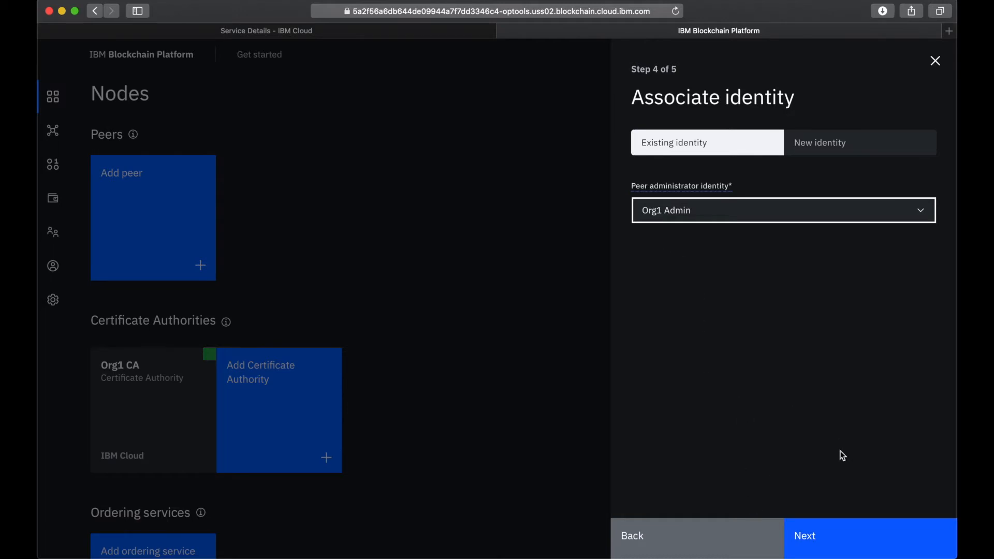
{"action": "left_click", "coordinate": [849, 547]}
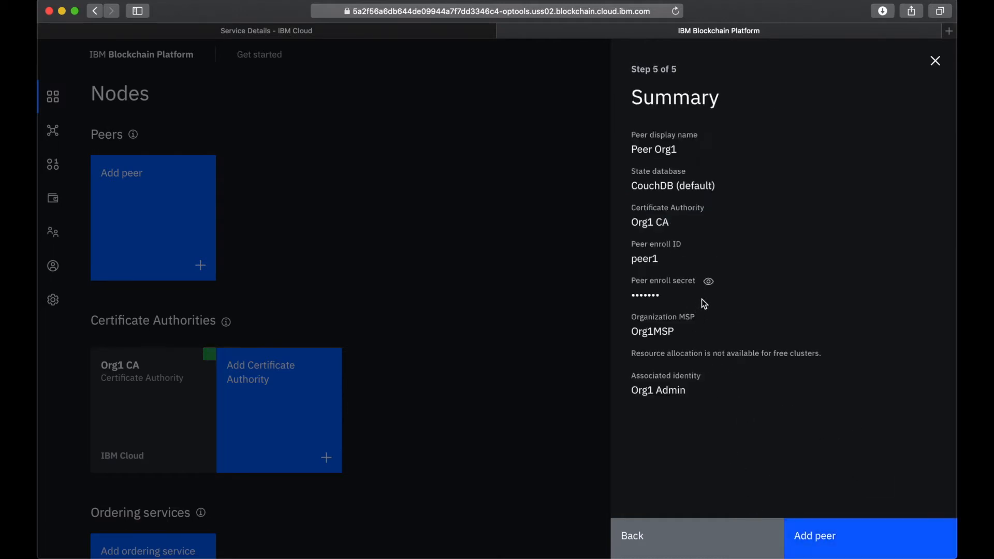
{"action": "left_click", "coordinate": [708, 281]}
{"action": "left_click", "coordinate": [853, 552]}
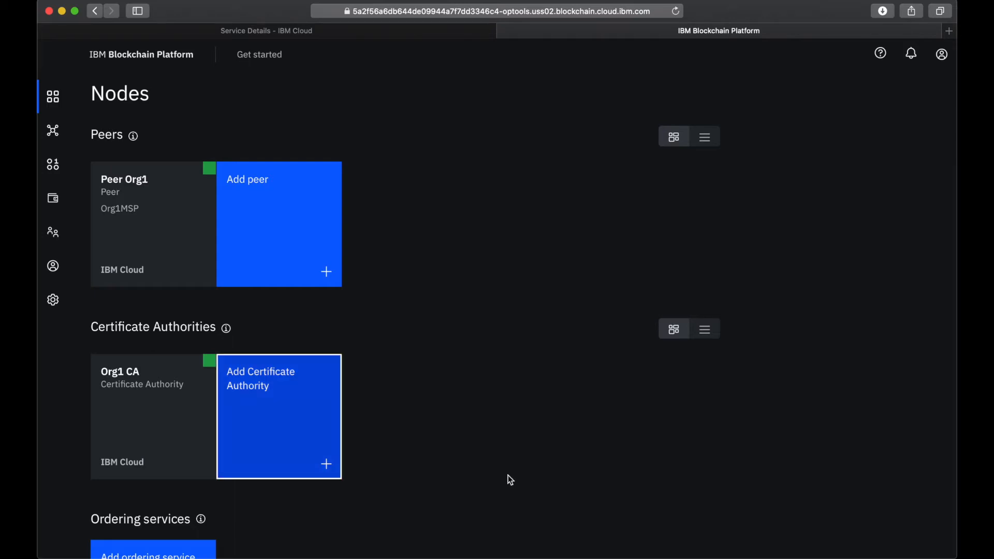
- Start creating an IBM Cloud Certificate Authority with the display name Orderer CA
{"action": "left_click", "coordinate": [277, 421]}
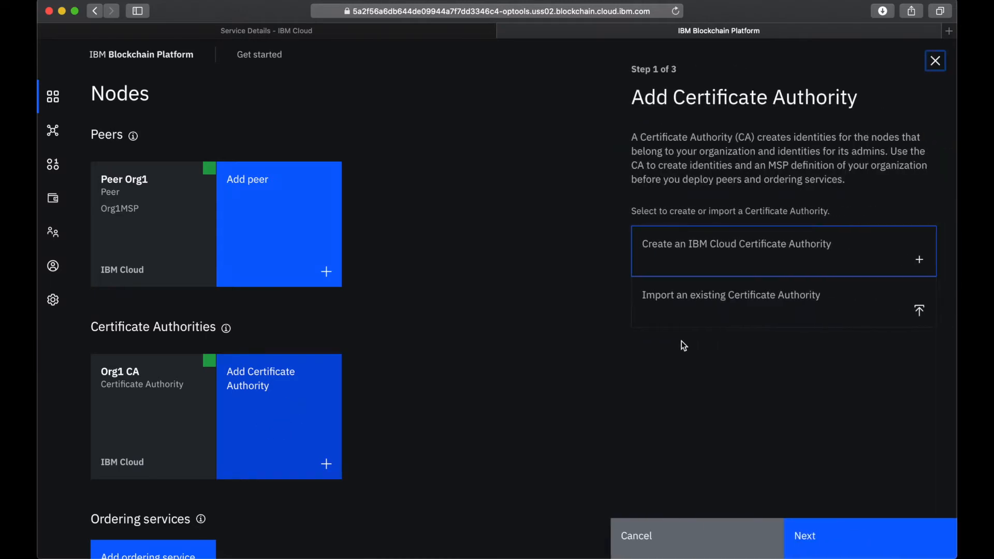
{"action": "left_click", "coordinate": [735, 244]}
{"action": "left_click", "coordinate": [854, 543]}
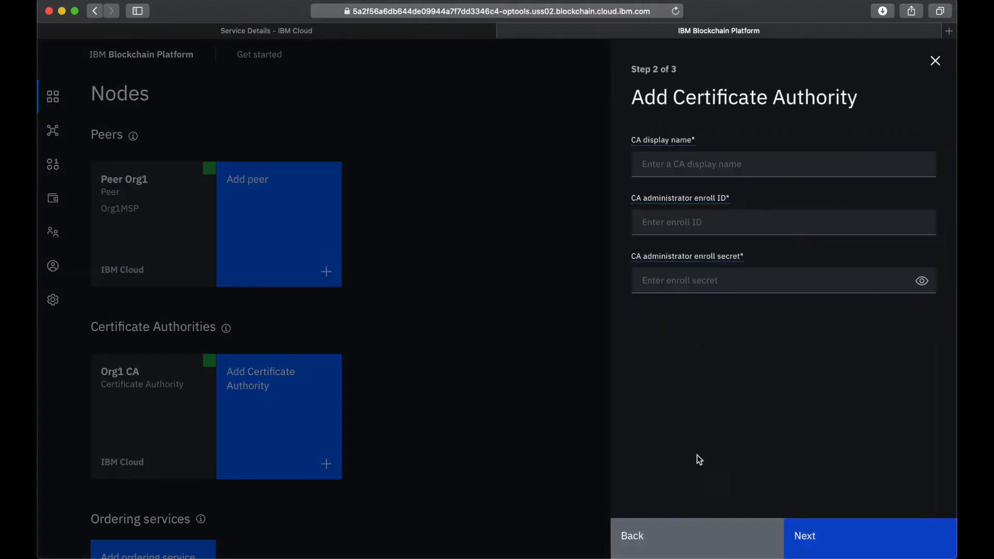
{"action": "left_click", "coordinate": [724, 171]}
{"action": "type", "text": "Orde"}
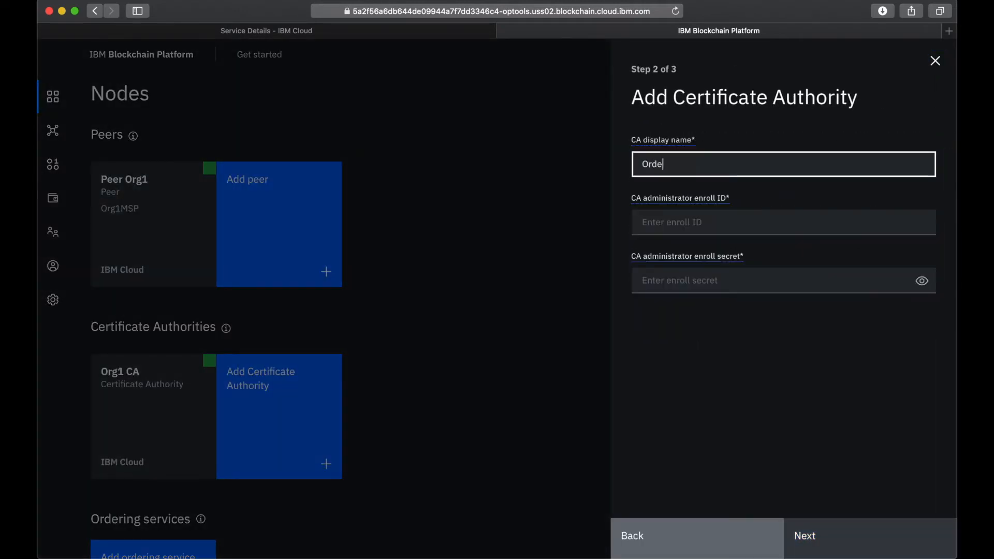
{"action": "type", "text": "rer CA"}
- Set the CA administrator's enroll ID to admin, enter the enroll secret in readable form, and add the Certificate Authority
{"action": "left_click", "coordinate": [713, 214]}
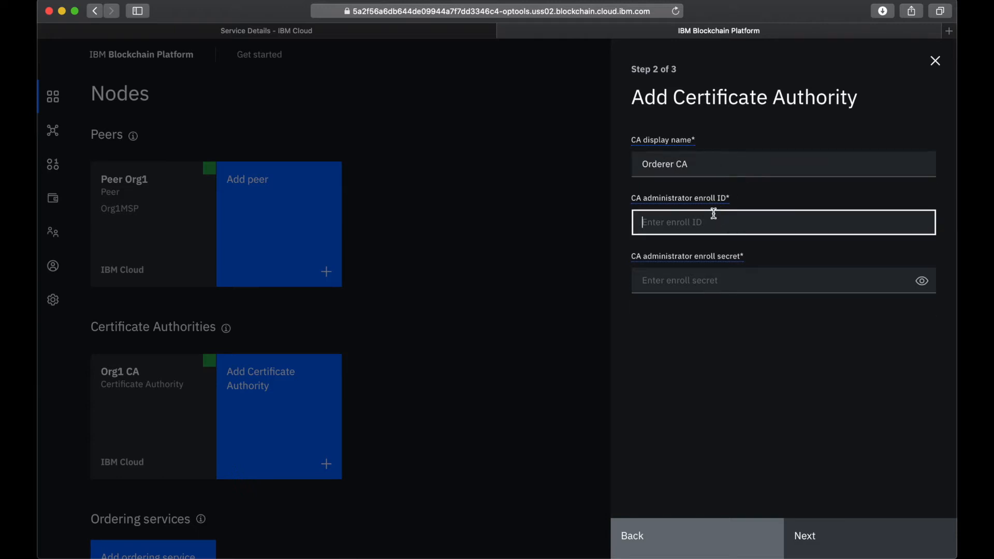
{"action": "type", "text": "admin"}
{"action": "left_click", "coordinate": [752, 281]}
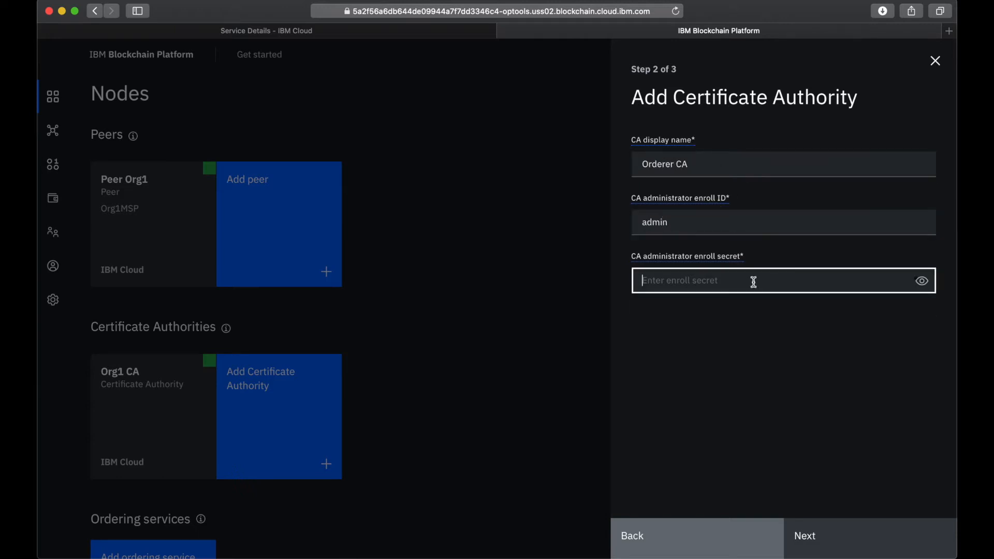
{"action": "type", "text": "ad"}
{"action": "left_click", "coordinate": [922, 281]}
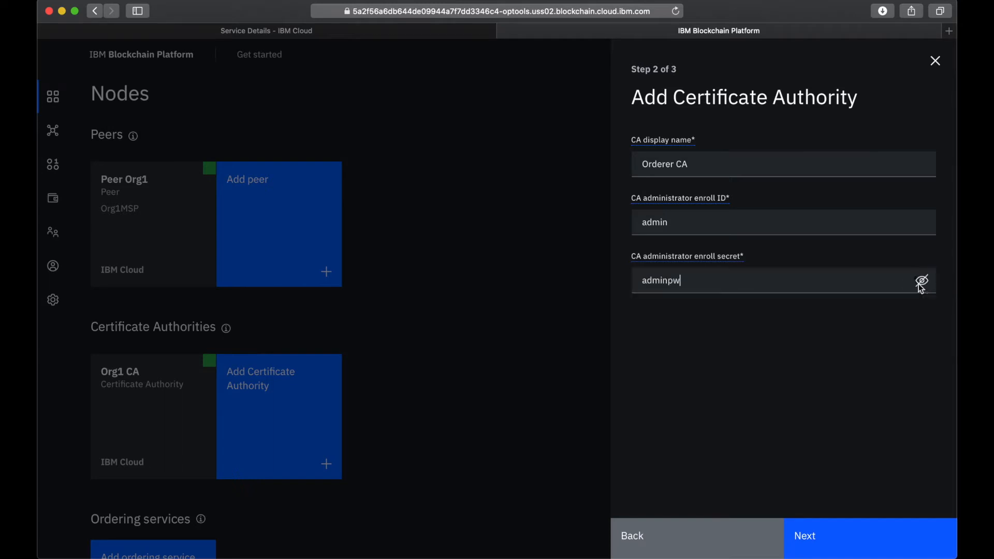
{"action": "left_click", "coordinate": [828, 535]}
{"action": "left_click", "coordinate": [857, 548]}
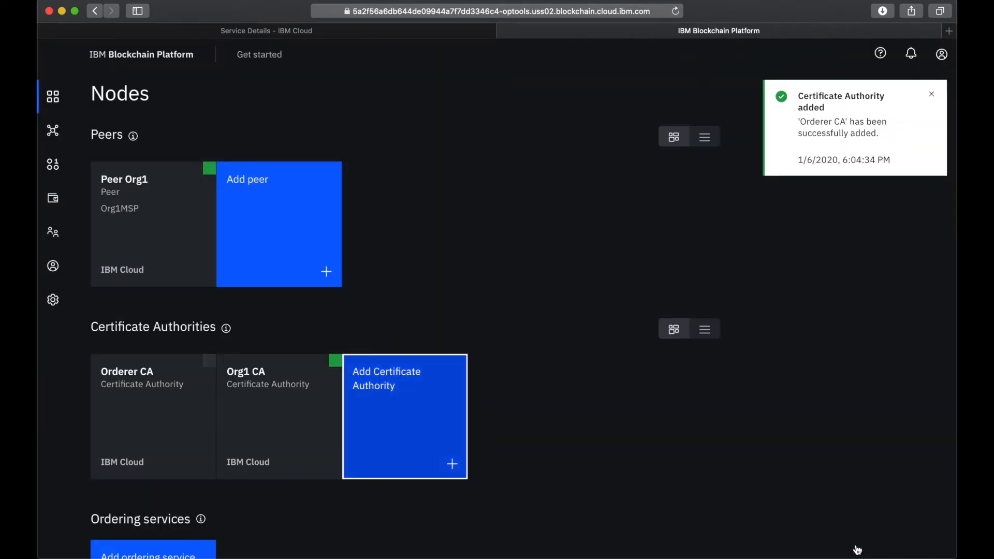
- Open Orderer CA and start associating an identity with enroll ID admin and its enroll secret, making the entry readable
{"action": "mouse_move", "coordinate": [209, 365]}
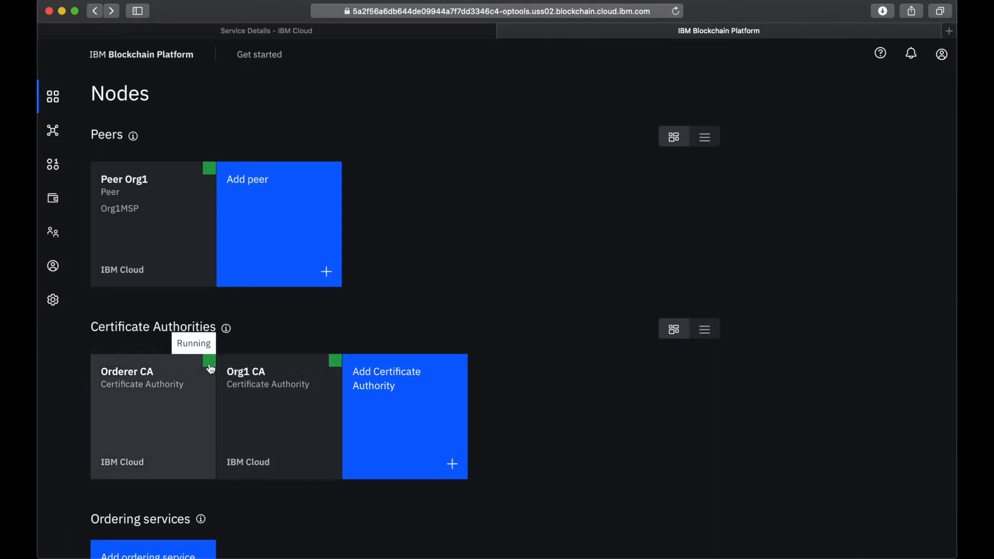
{"action": "left_click", "coordinate": [166, 433]}
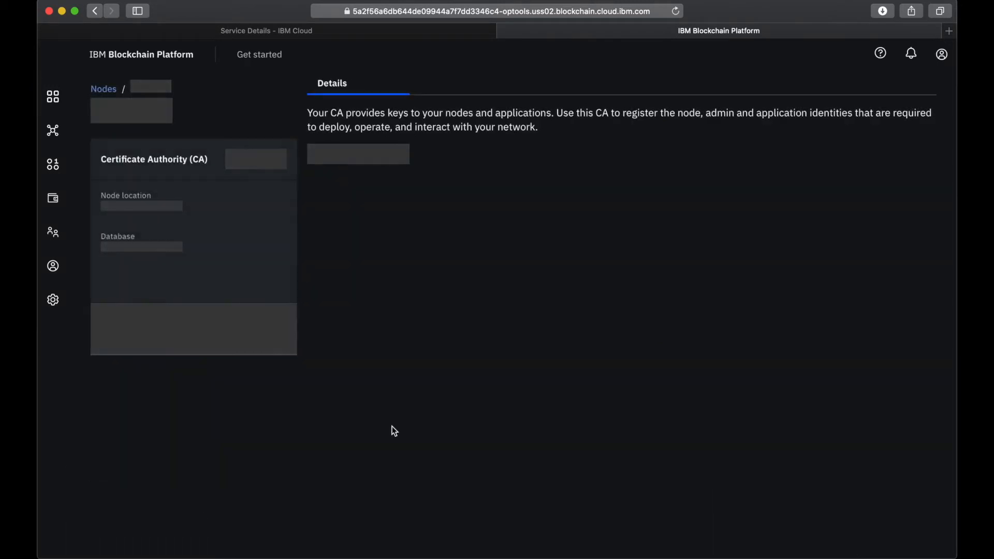
{"action": "left_click", "coordinate": [358, 218]}
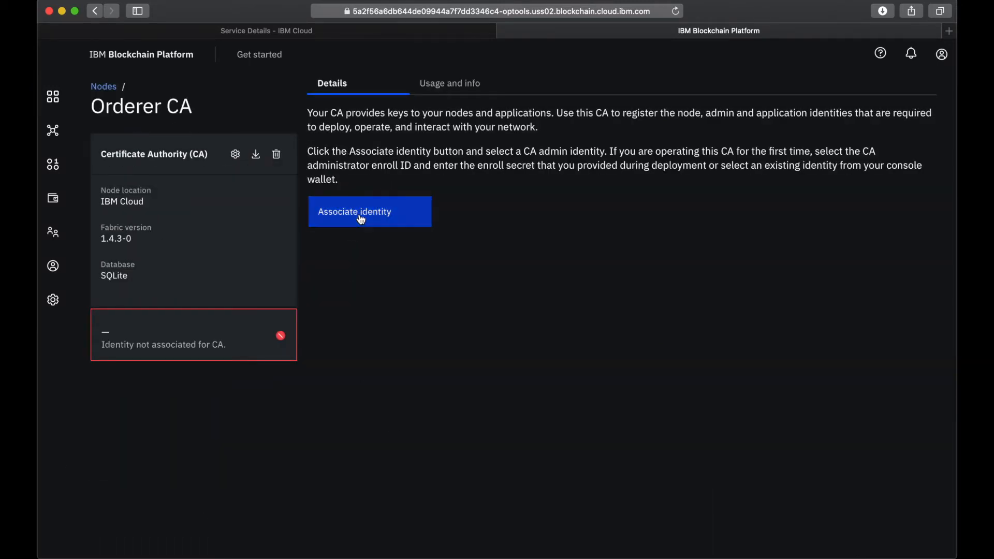
{"action": "left_click", "coordinate": [682, 278]}
{"action": "type", "text": "admin"}
{"action": "key", "text": "Tab"}
{"action": "type", "text": "ad"}
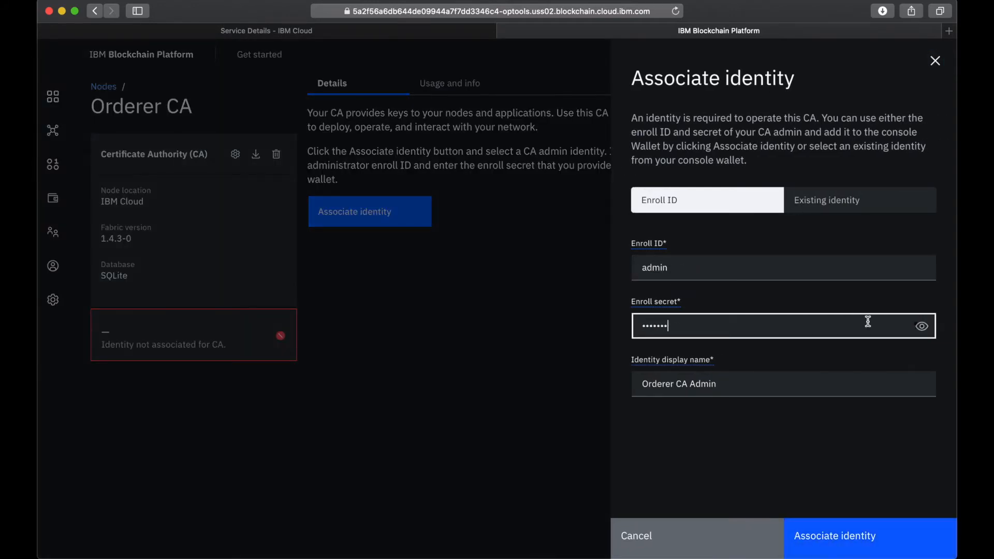
{"action": "left_click", "coordinate": [921, 326]}
- Name the identity Orderer CA Identity and associate it with the Certificate Authority
{"action": "left_click_drag", "start_coordinate": [692, 385], "coordinate": [876, 381]}
{"action": "type", "text": "Identity"}
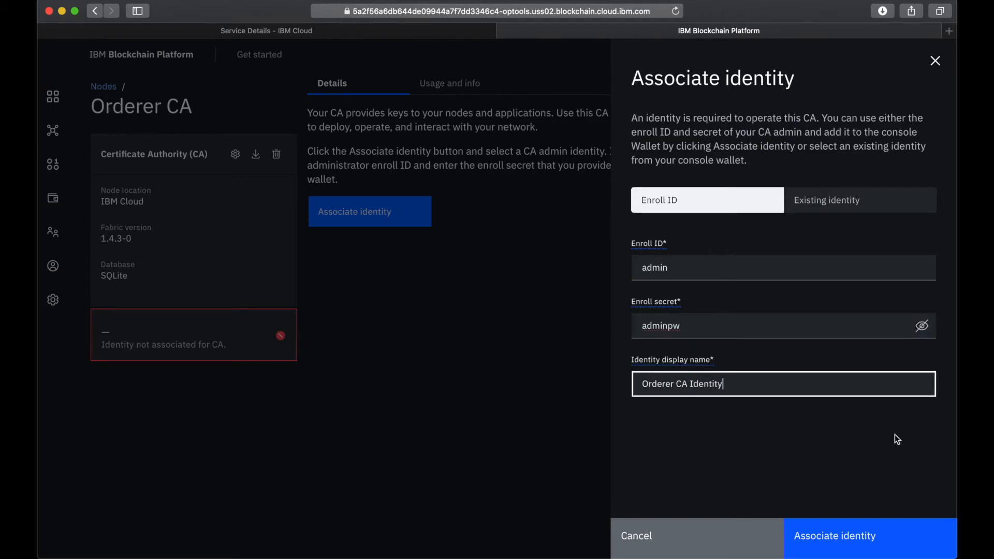
{"action": "left_click", "coordinate": [876, 535]}
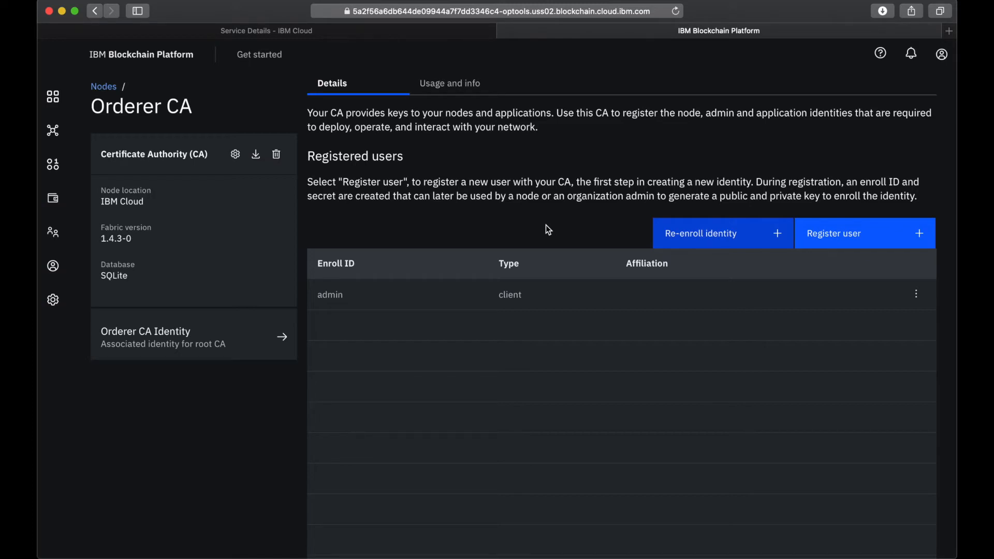
- Register a client user on Orderer CA with enroll ID ordereradmin and its enroll secret, without adding attributes
{"action": "left_click", "coordinate": [852, 231]}
{"action": "left_click", "coordinate": [707, 158]}
{"action": "type", "text": "orderer"}
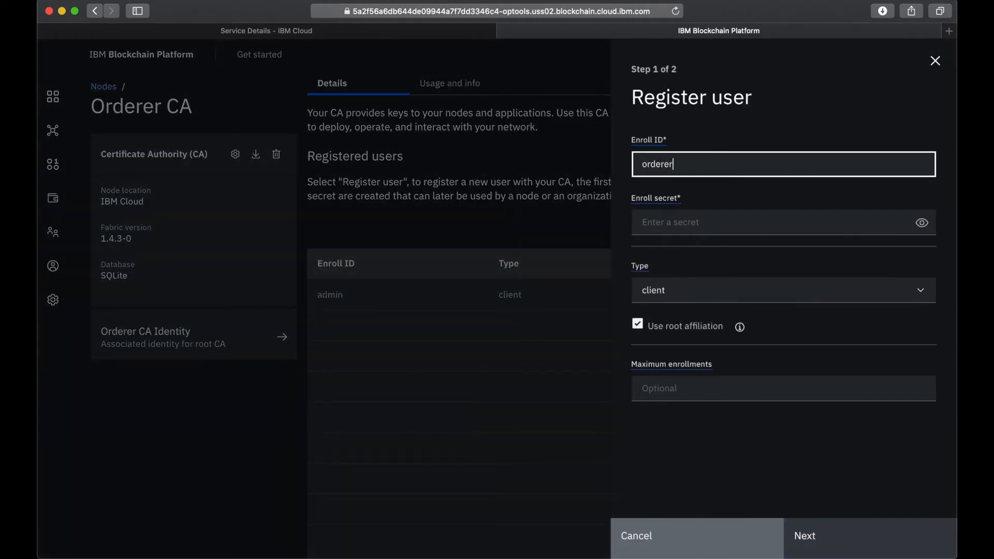
{"action": "type", "text": "admin"}
{"action": "left_click", "coordinate": [670, 221]}
{"action": "type", "text": "o"}
{"action": "key", "text": "BackSpace"}
{"action": "type", "text": "ord"}
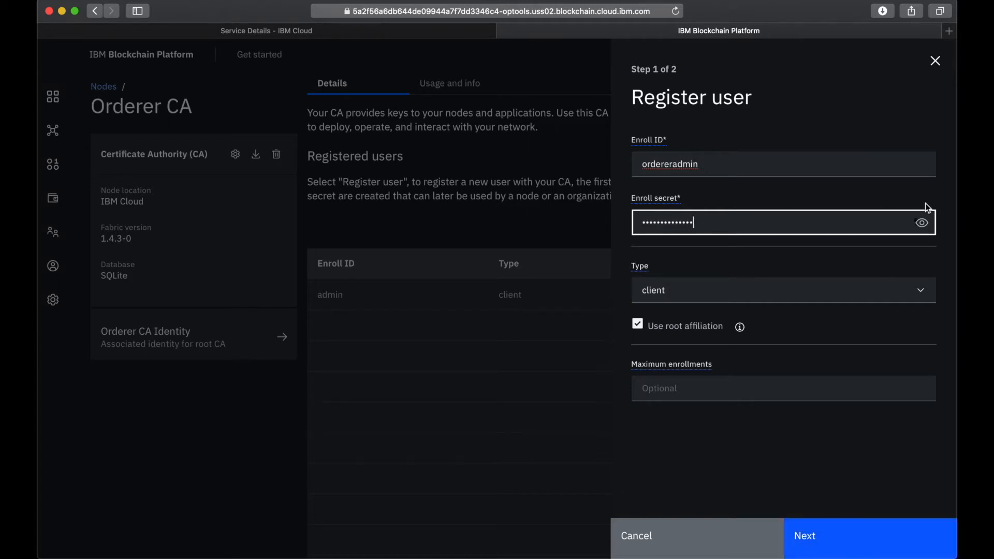
{"action": "left_click", "coordinate": [922, 222]}
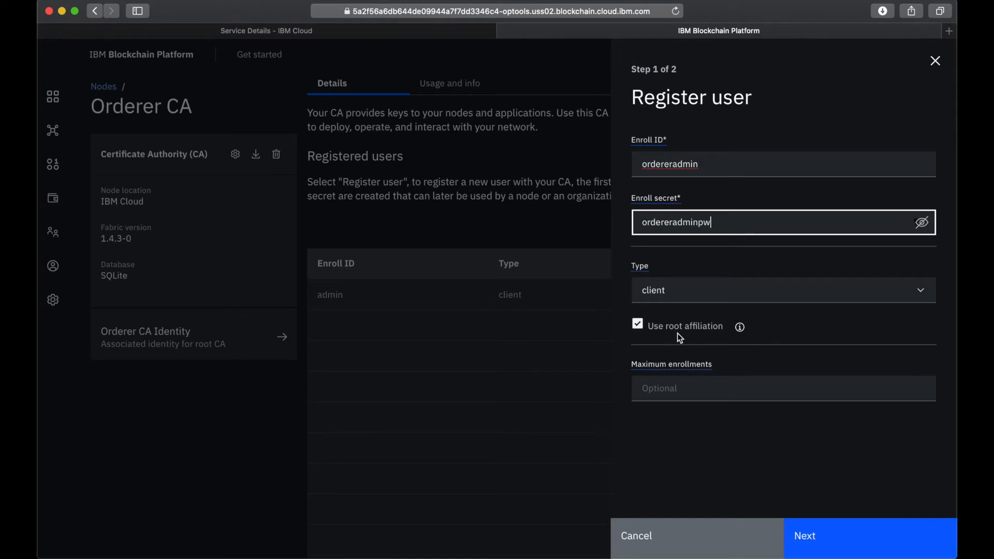
{"action": "left_click", "coordinate": [821, 542]}
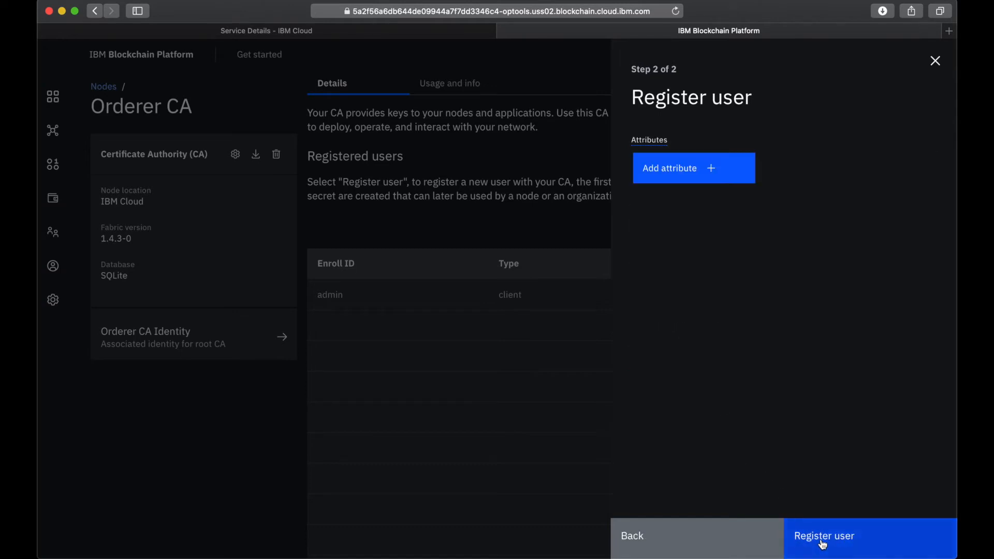
{"action": "left_click", "coordinate": [822, 543]}
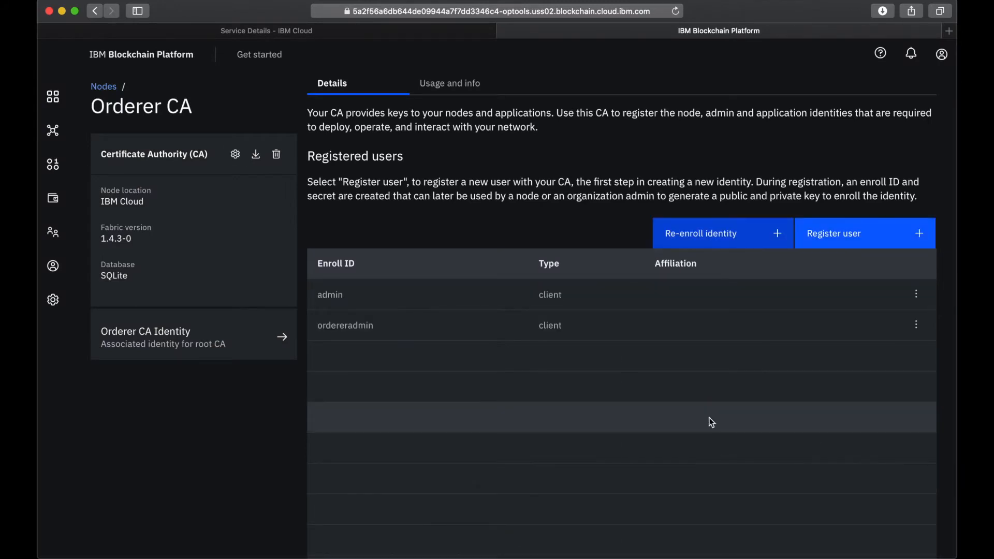
- Start registering another user with enroll ID orderer1 and enter its enroll secret, making the entry readable
{"action": "left_click", "coordinate": [829, 233]}
{"action": "left_click", "coordinate": [745, 161]}
{"action": "type", "text": "or"}
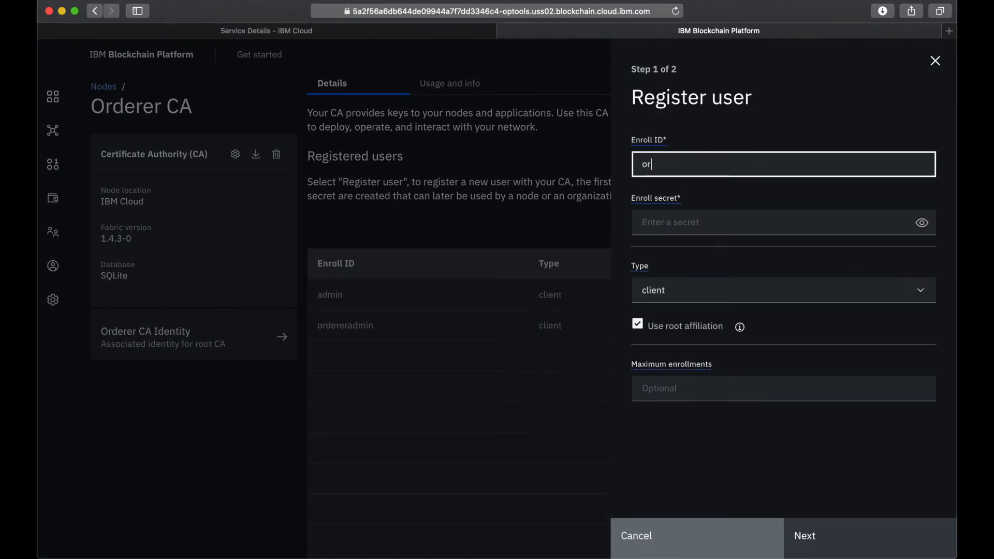
{"action": "type", "text": "derer1"}
{"action": "left_click", "coordinate": [703, 217]}
{"action": "type", "text": "orde"}
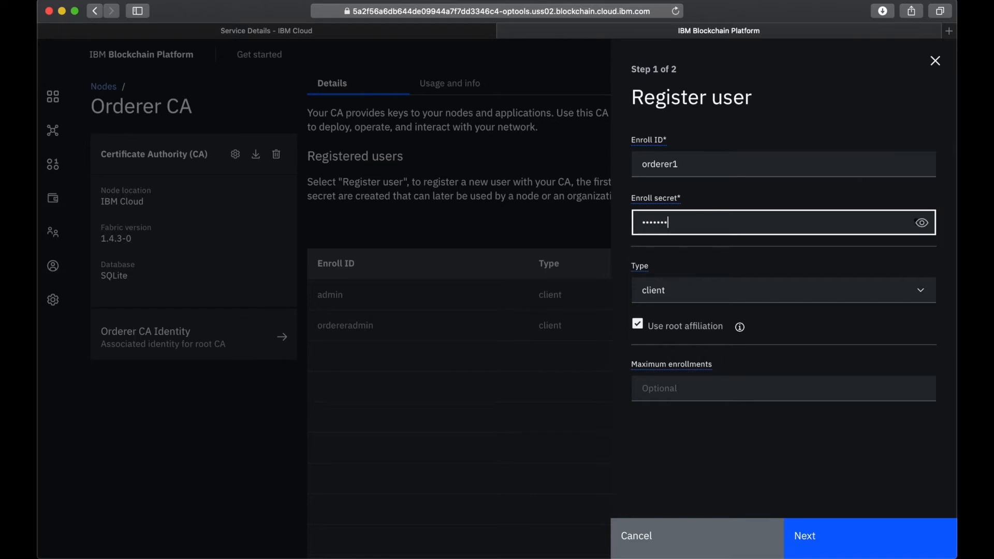
{"action": "left_click", "coordinate": [921, 223]}
- Set the orderer1 user's type to orderer and register the user without adding attributes
{"action": "left_click", "coordinate": [744, 304]}
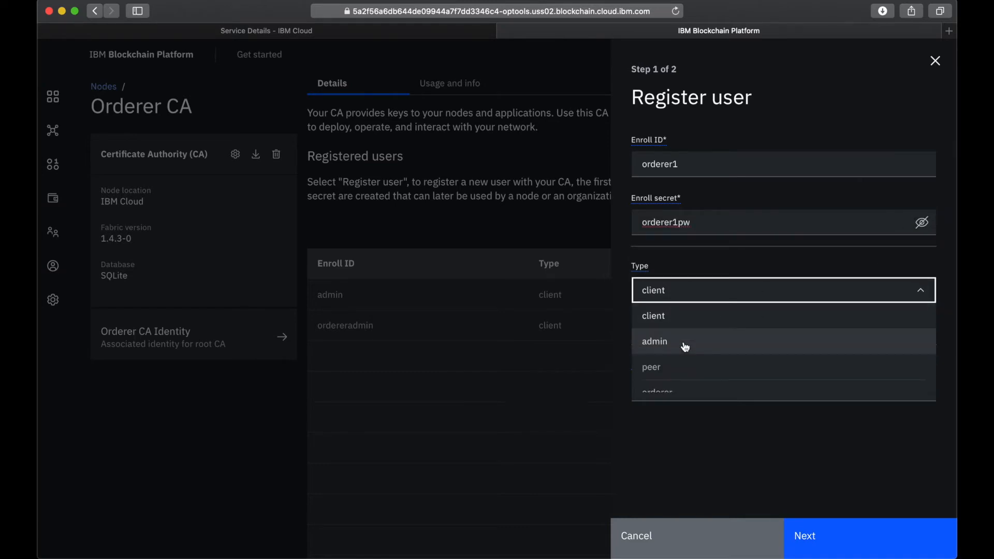
{"action": "scroll", "coordinate": [678, 362], "scroll_direction": "down", "scroll_amount": 1}
{"action": "left_click", "coordinate": [666, 380]}
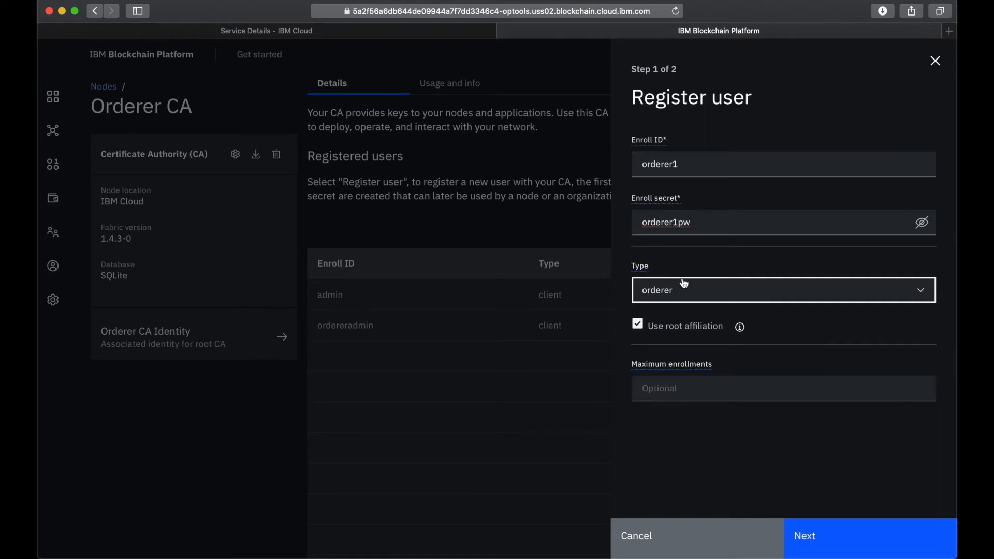
{"action": "left_click", "coordinate": [859, 544]}
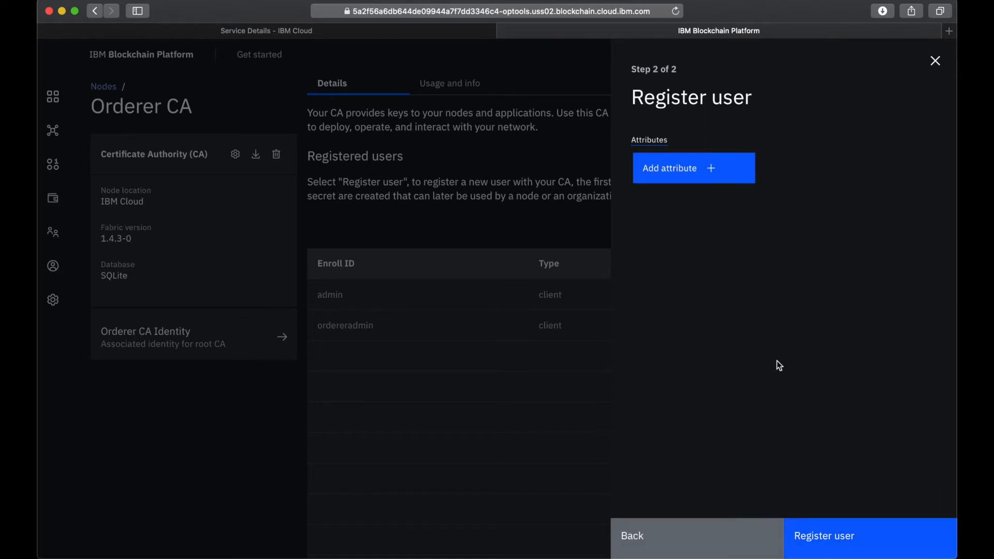
{"action": "left_click", "coordinate": [838, 544]}
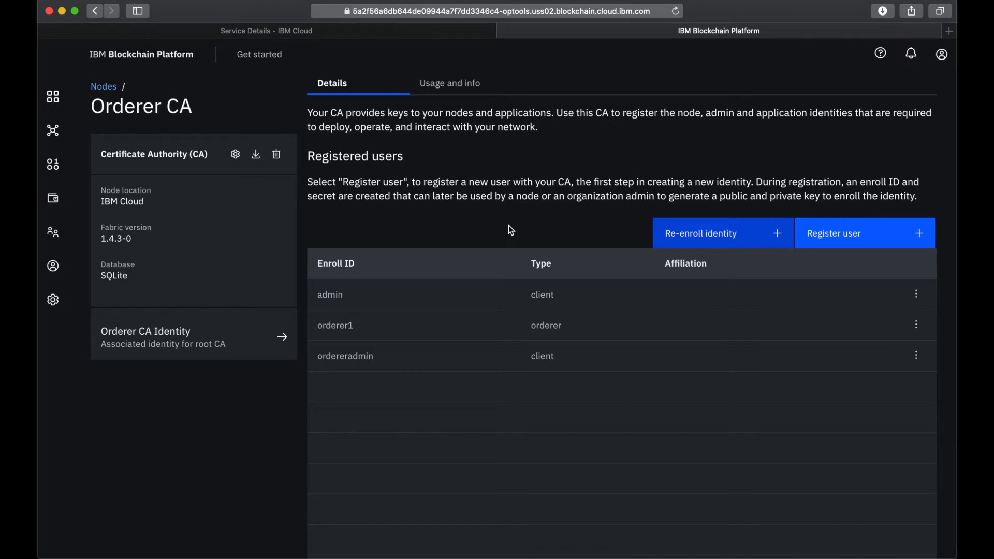
- Start creating an MSP definition under Organizations with display name OrdererMSP and MSP ID OrdererMSP
{"action": "left_click", "coordinate": [50, 237]}
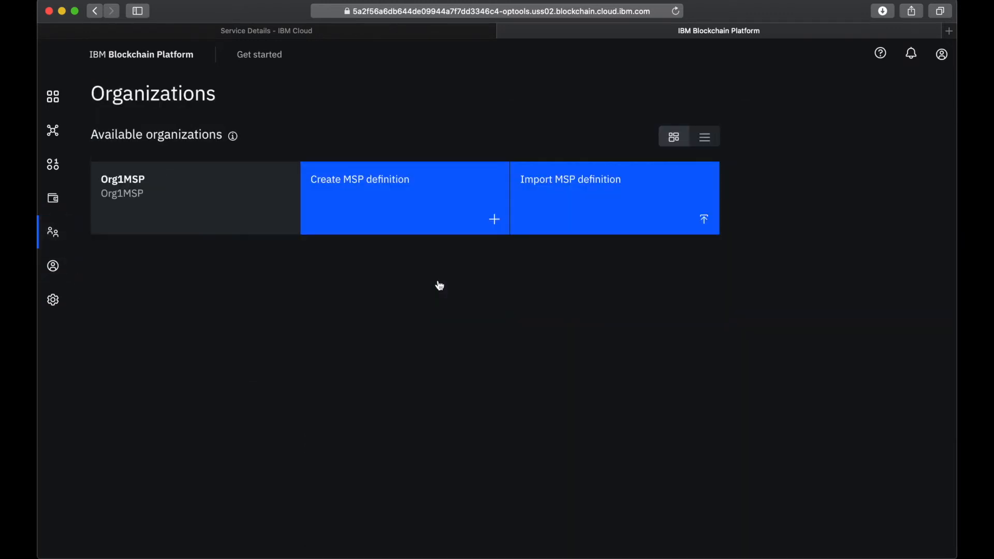
{"action": "left_click", "coordinate": [406, 195]}
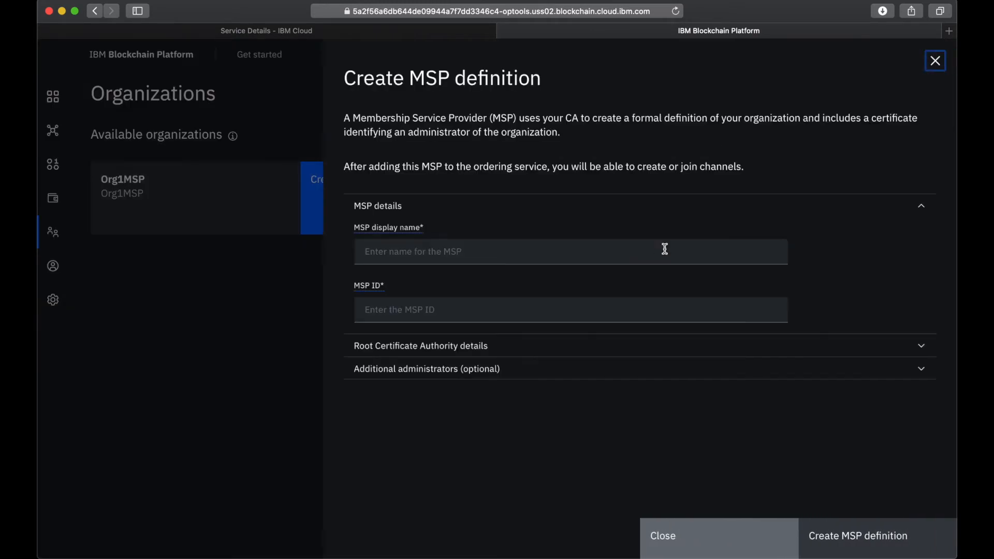
{"action": "left_click", "coordinate": [632, 248]}
{"action": "type", "text": "OrdererMSP"}
{"action": "left_click", "coordinate": [566, 319]}
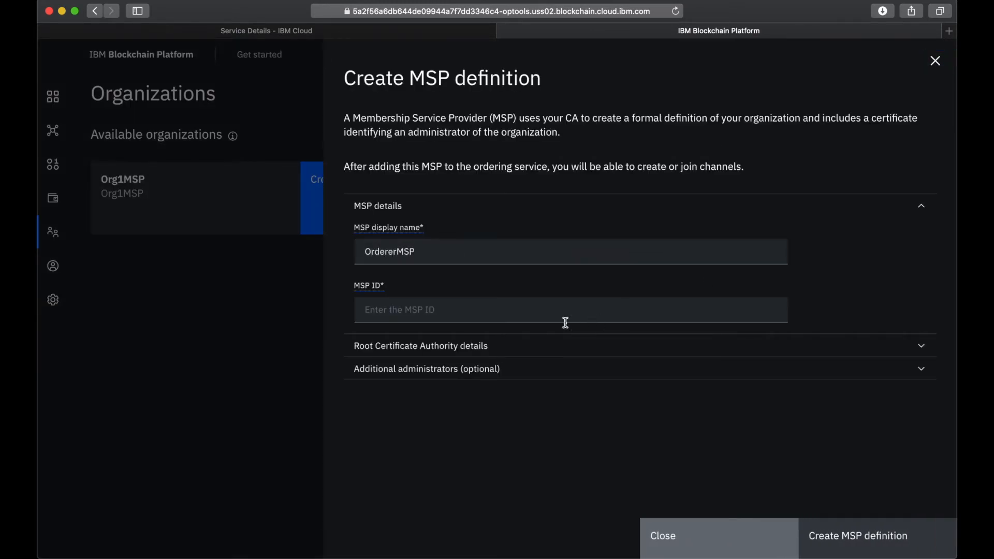
{"action": "type", "text": "Ordere"}
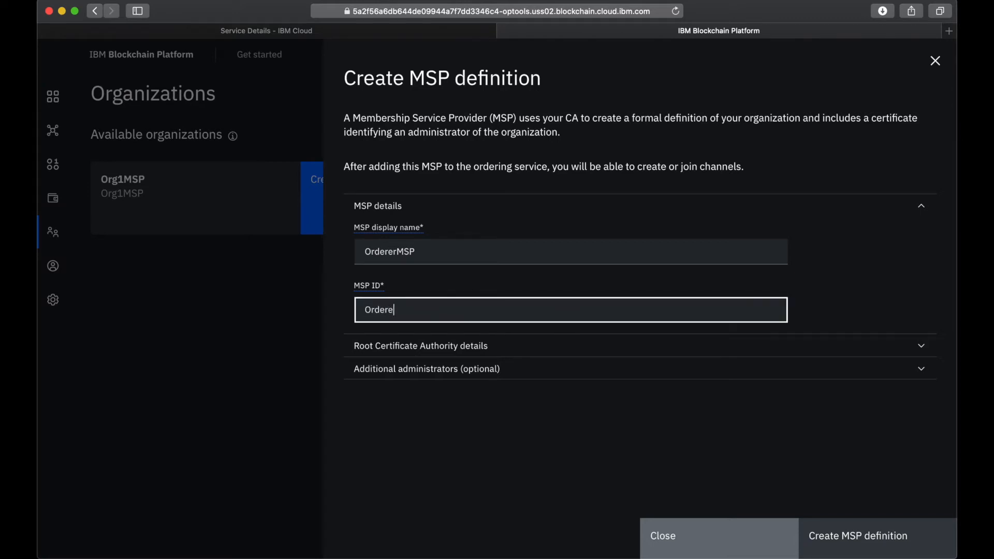
{"action": "type", "text": "rMSP"}
- Select Orderer CA as the root Certificate Authority for the MSP definition
{"action": "left_click", "coordinate": [503, 346]}
{"action": "scroll", "coordinate": [509, 382], "scroll_direction": "down", "scroll_amount": 3}
{"action": "left_click", "coordinate": [526, 325]}
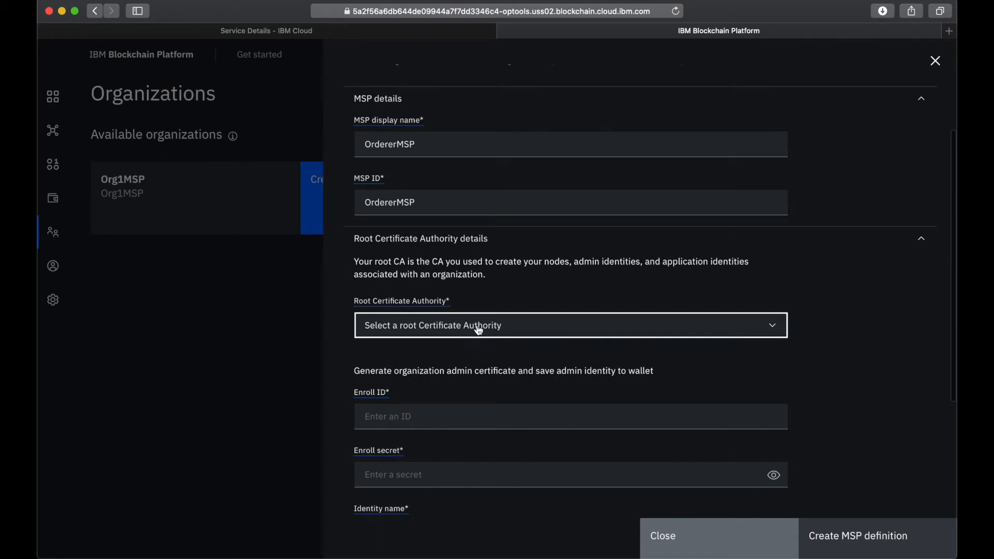
{"action": "left_click", "coordinate": [451, 352]}
{"action": "scroll", "coordinate": [458, 389], "scroll_direction": "down", "scroll_amount": 5}
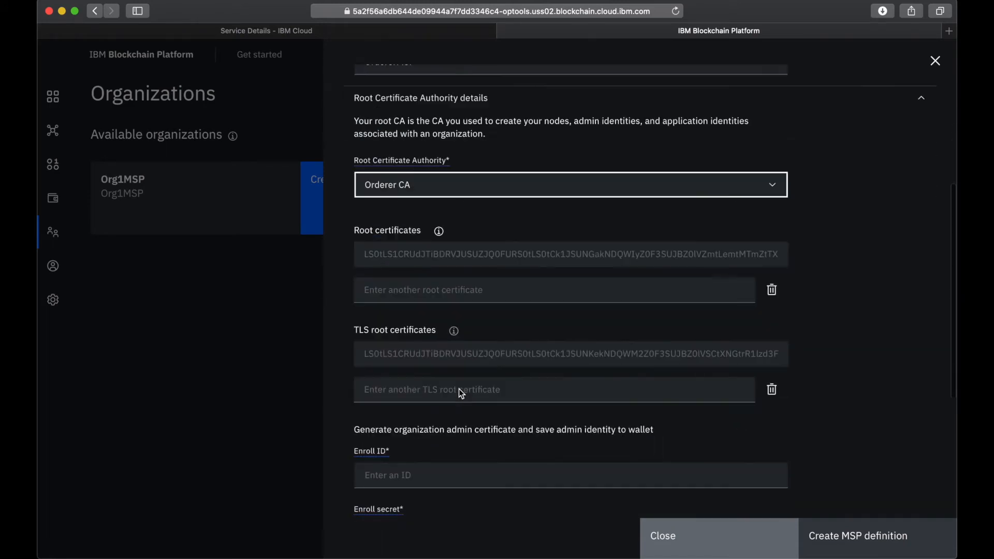
- Choose enroll ID ordereradmin for the organization admin certificate and enter its enroll secret, making the entry readable
{"action": "left_click", "coordinate": [437, 357]}
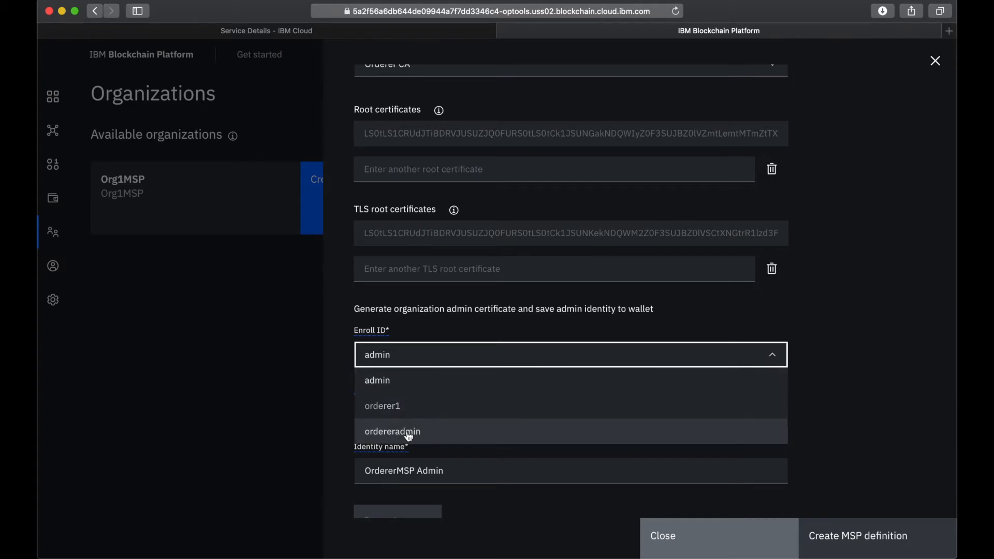
{"action": "left_click", "coordinate": [403, 405]}
{"action": "type", "text": "ord"}
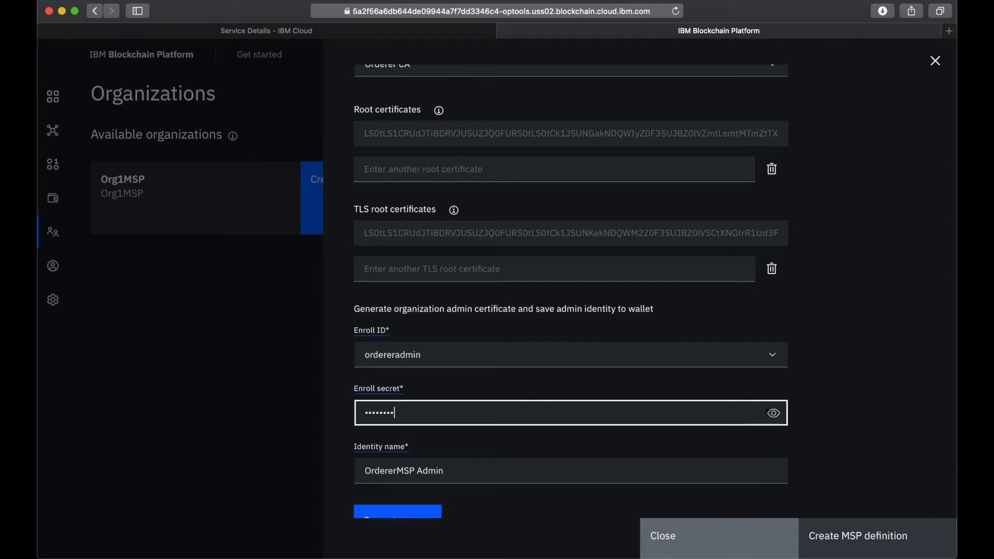
{"action": "left_click", "coordinate": [773, 413]}
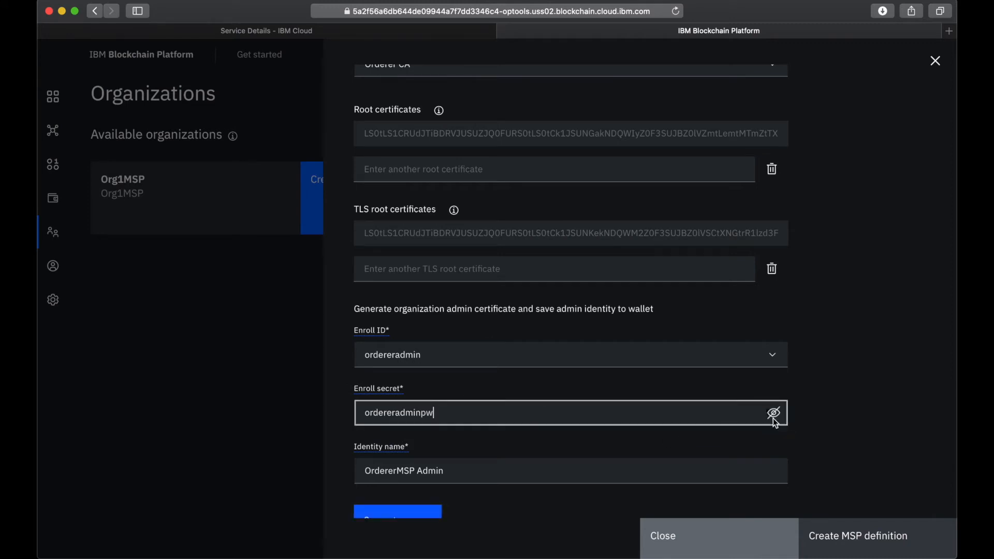
- Change the identity name to Orderer Admin and generate the organization admin certificate
{"action": "scroll", "coordinate": [596, 435], "scroll_direction": "down", "scroll_amount": 3}
{"action": "left_click", "coordinate": [423, 374]}
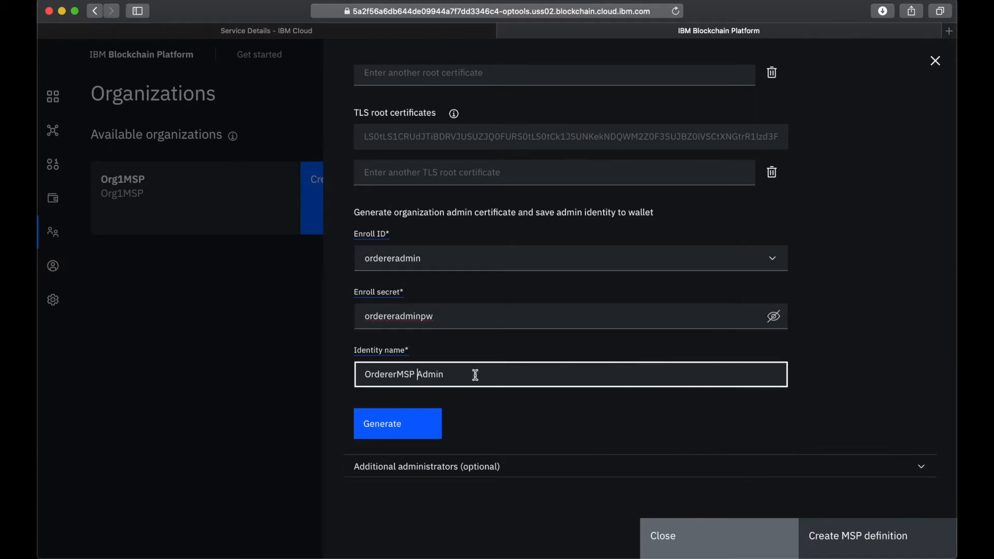
{"action": "key", "text": "BackSpace"}
{"action": "key", "text": "BackSpace"}
{"action": "key", "text": "BackSpace"}
{"action": "left_click", "coordinate": [414, 427]}
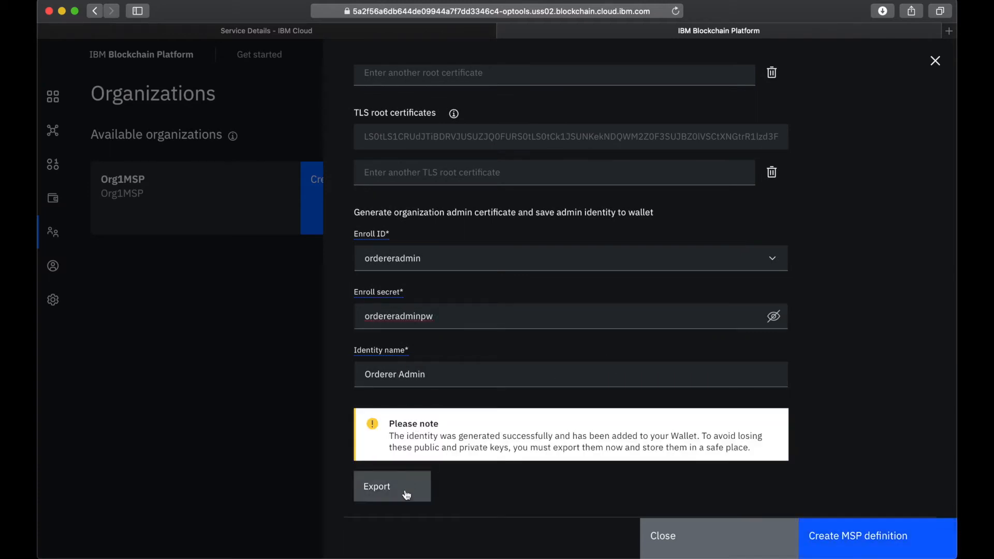
- Export the generated admin identity and create the OrdererMSP definition
{"action": "left_click", "coordinate": [398, 488]}
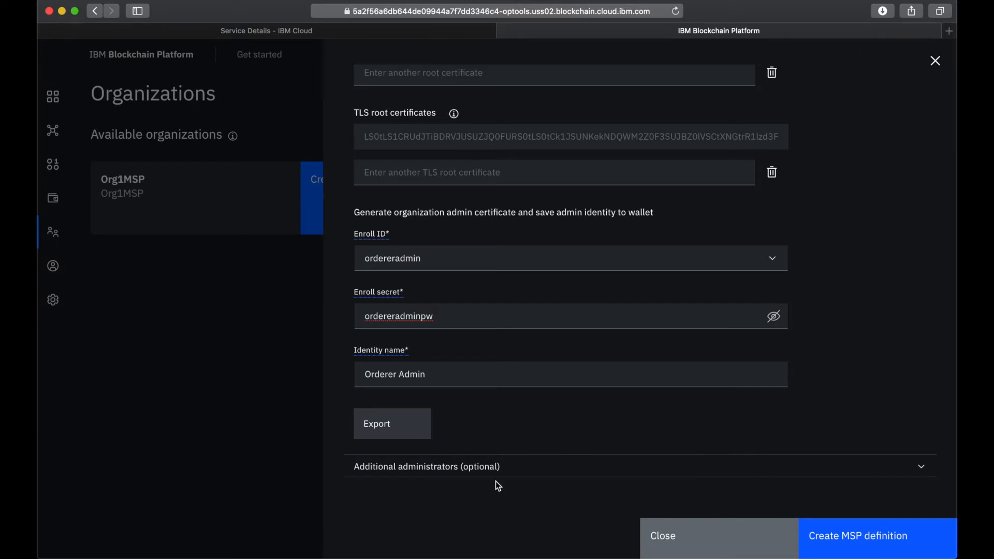
{"action": "scroll", "coordinate": [497, 483], "scroll_direction": "down", "scroll_amount": 3}
{"action": "left_click", "coordinate": [852, 552]}
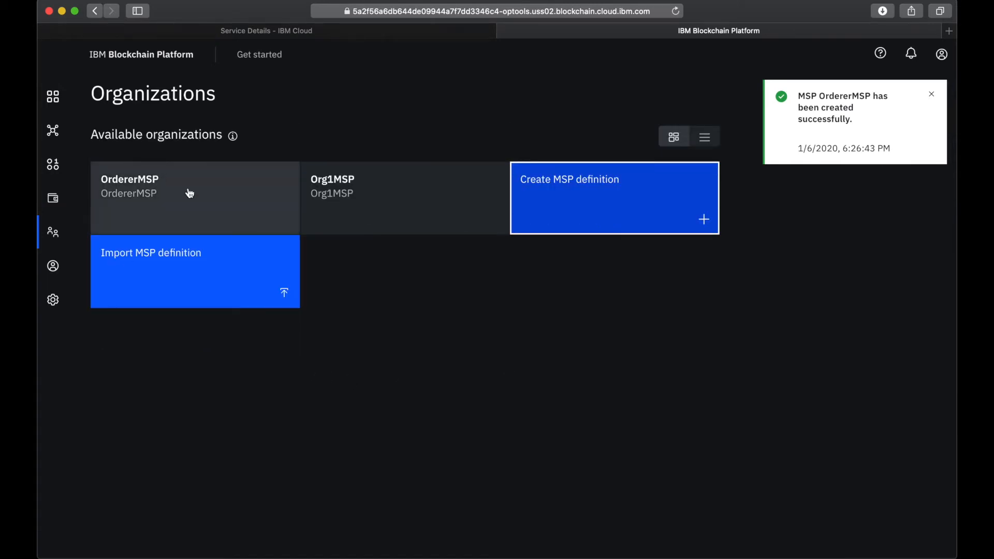
- Start adding a new IBM Cloud ordering service on the Nodes page with display name Orderer
{"action": "left_click", "coordinate": [53, 96]}
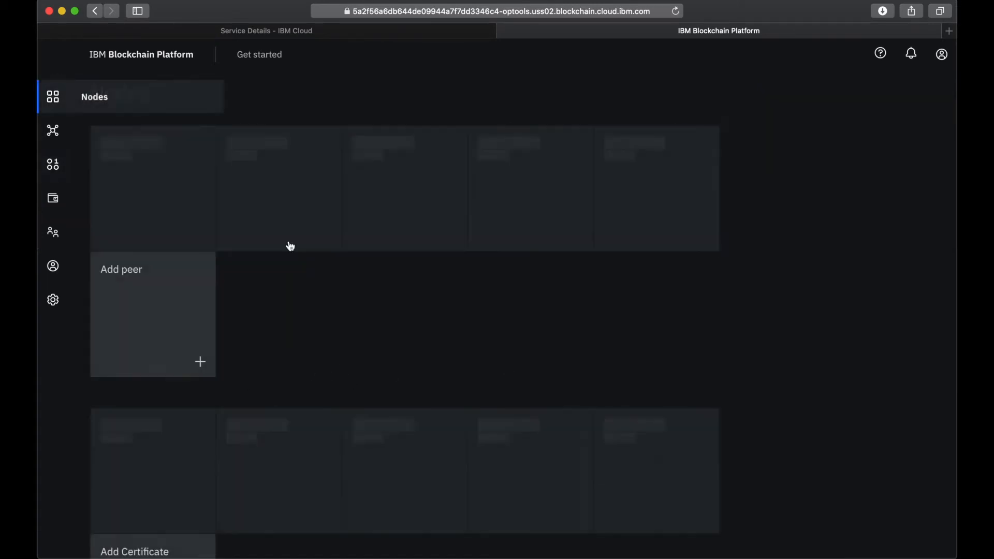
{"action": "scroll", "coordinate": [313, 389], "scroll_direction": "down", "scroll_amount": 5}
{"action": "left_click", "coordinate": [148, 443]}
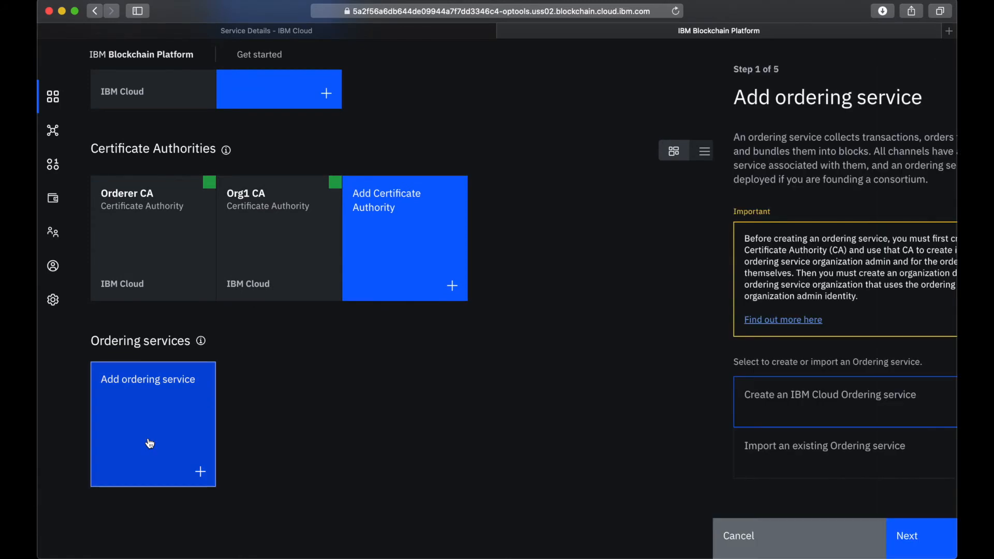
{"action": "left_click", "coordinate": [685, 407]}
{"action": "left_click", "coordinate": [849, 546]}
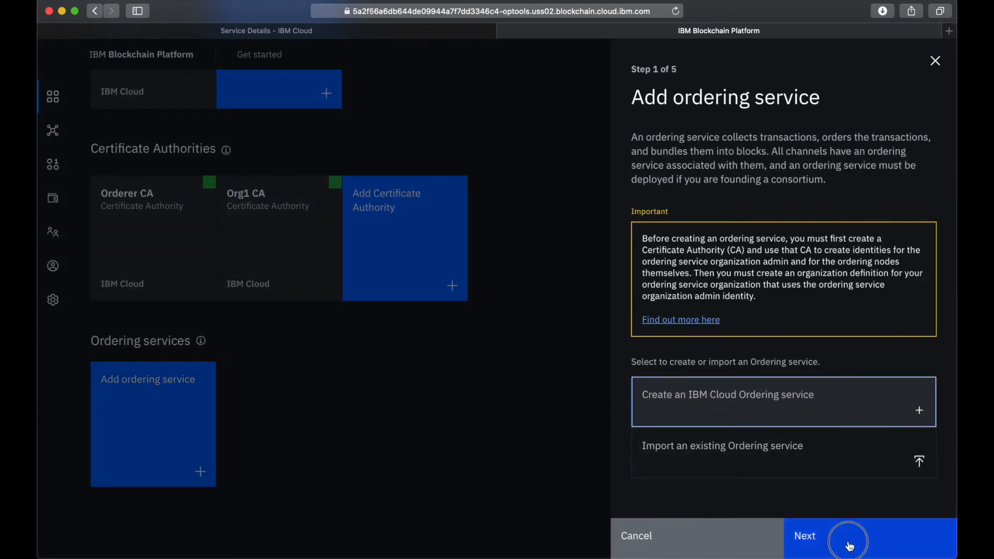
{"action": "left_click", "coordinate": [736, 265]}
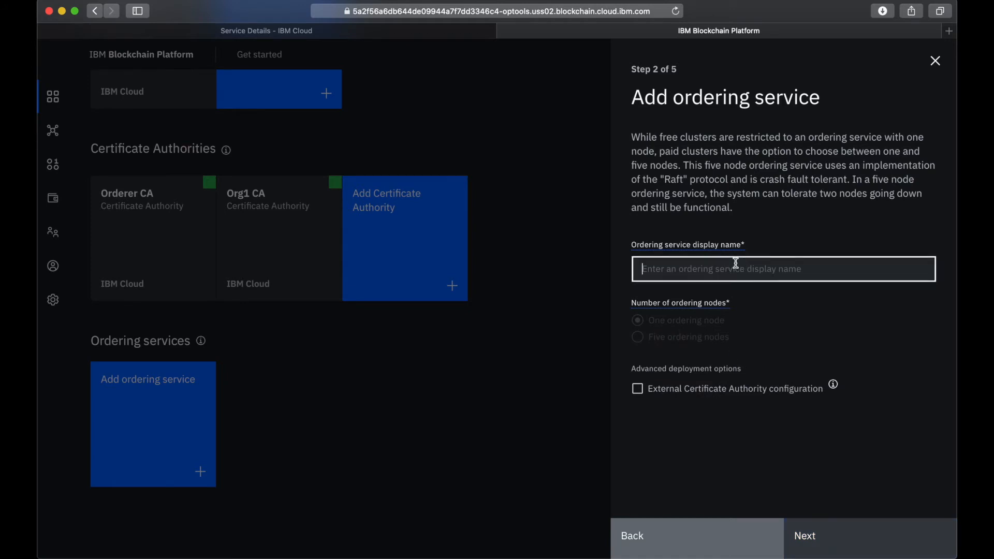
{"action": "type", "text": "Orderer"}
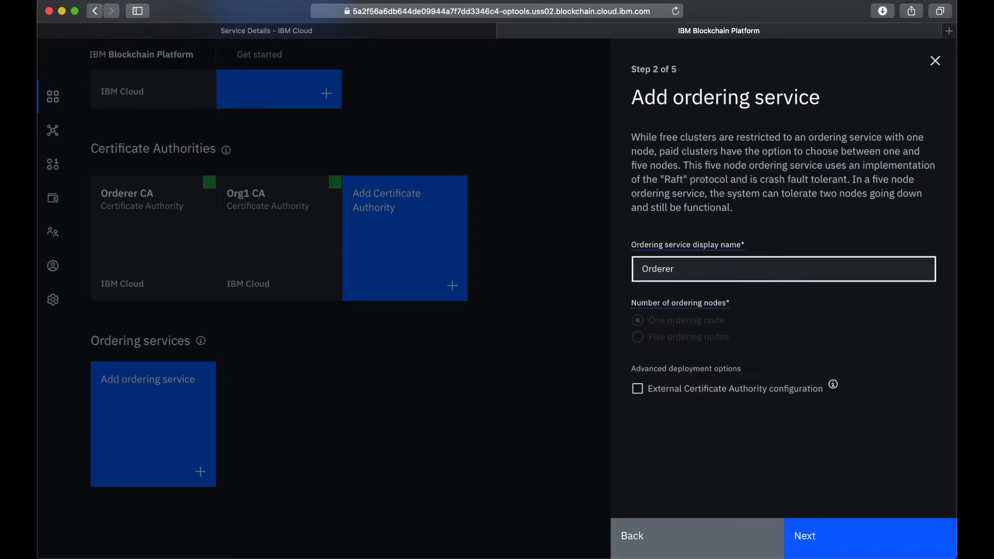
{"action": "left_click", "coordinate": [832, 539]}
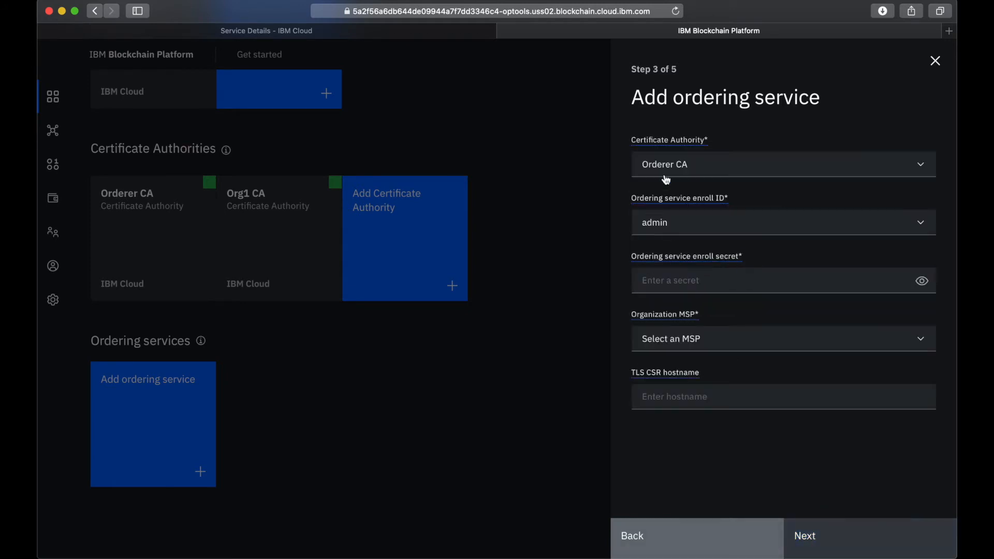
- Configure the ordering service with Orderer CA, enroll ID orderer1 and its enroll secret made readable, and organization MSP OrdererMSP
{"action": "left_click", "coordinate": [673, 165]}
{"action": "left_click", "coordinate": [679, 189]}
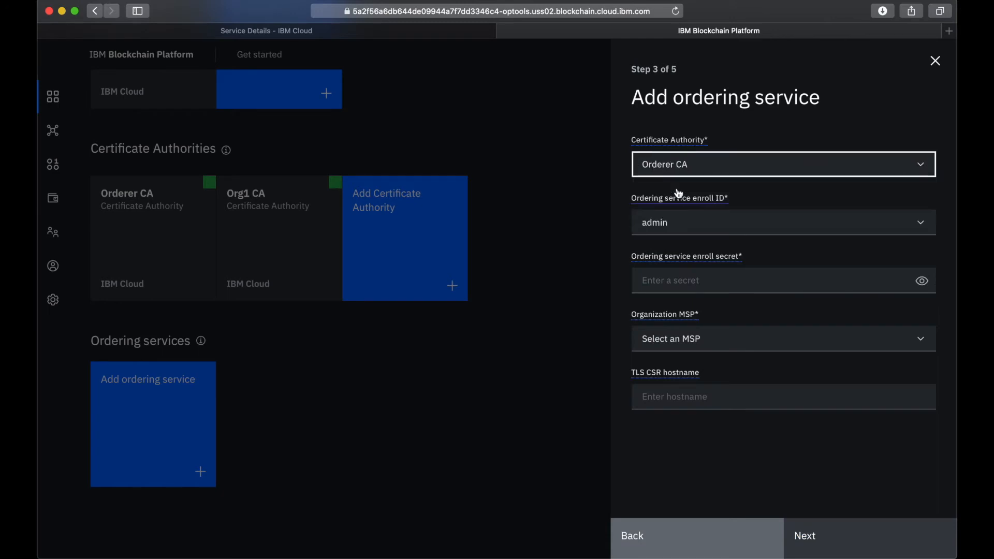
{"action": "left_click", "coordinate": [688, 226]}
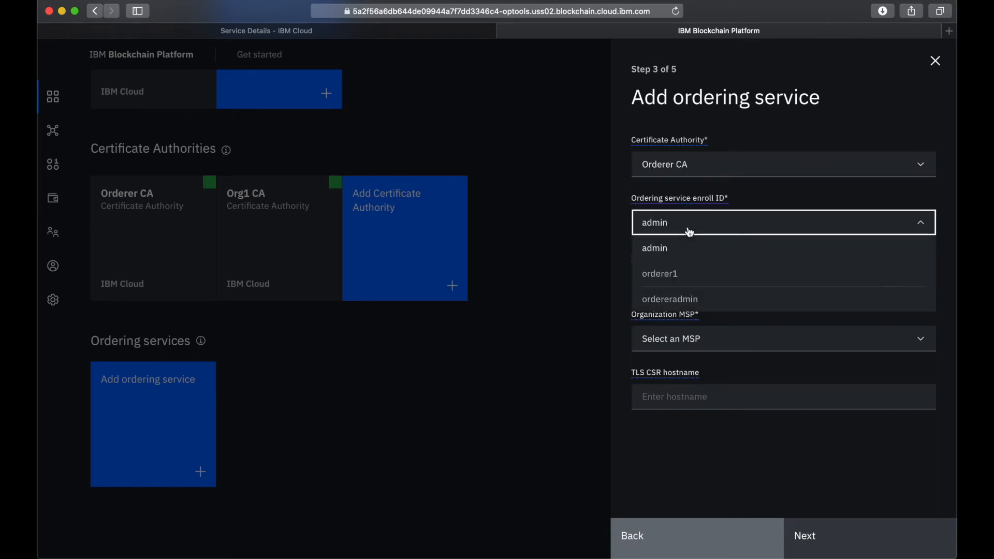
{"action": "left_click", "coordinate": [677, 274]}
{"action": "left_click", "coordinate": [682, 275]}
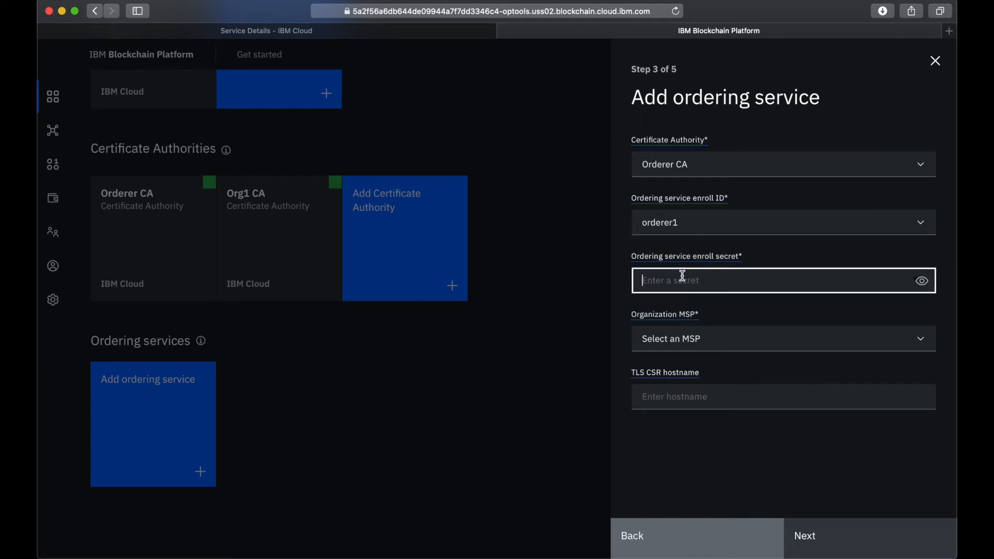
{"action": "type", "text": "orderer1pw"}
{"action": "left_click", "coordinate": [921, 281]}
{"action": "left_click", "coordinate": [688, 352]}
{"action": "left_click", "coordinate": [681, 367]}
{"action": "left_click", "coordinate": [821, 539]}
- Associate the existing Orderer Admin identity, reveal the enroll secret in the summary, and add the ordering service
{"action": "left_click", "coordinate": [761, 219]}
{"action": "scroll", "coordinate": [702, 292], "scroll_direction": "down", "scroll_amount": 1}
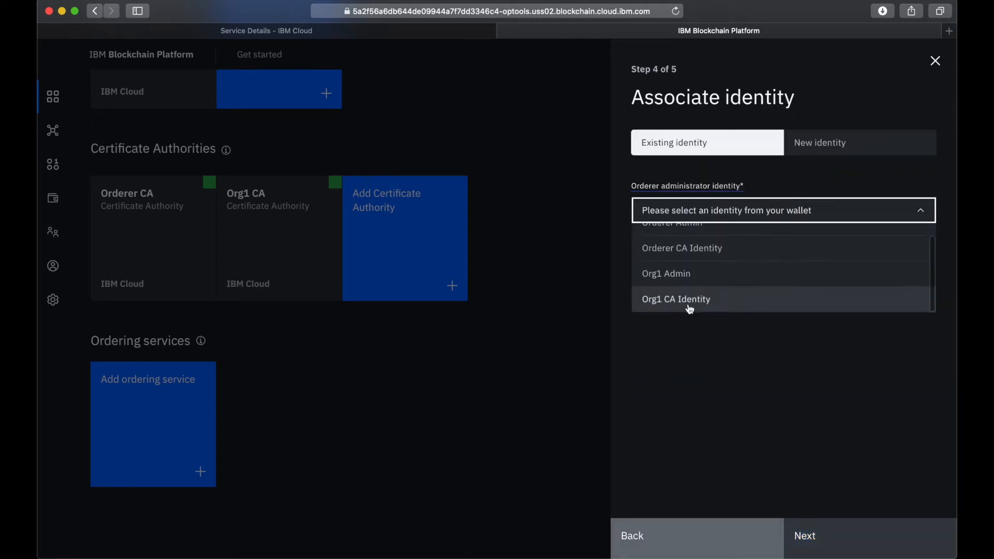
{"action": "scroll", "coordinate": [680, 267], "scroll_direction": "up", "scroll_amount": 1}
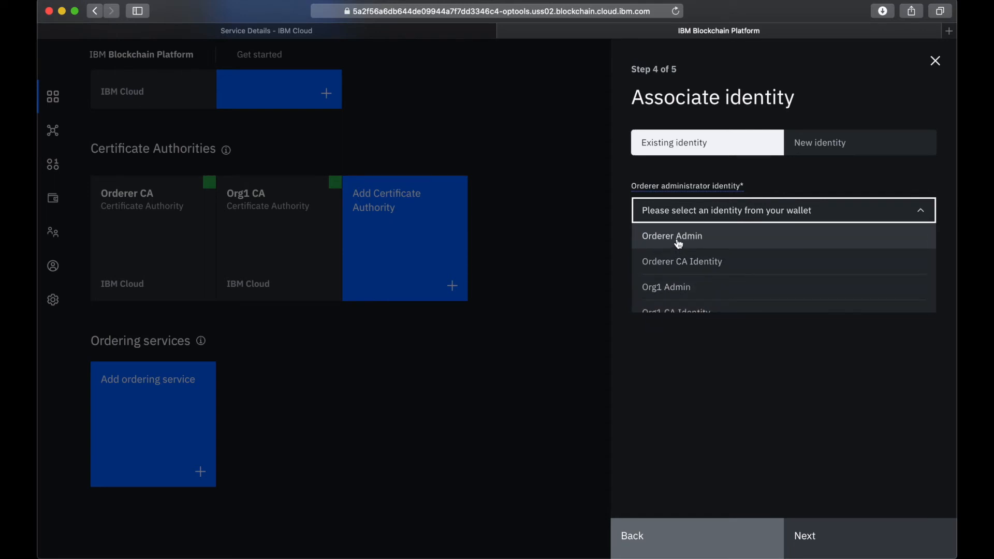
{"action": "left_click", "coordinate": [677, 239]}
{"action": "left_click", "coordinate": [821, 534]}
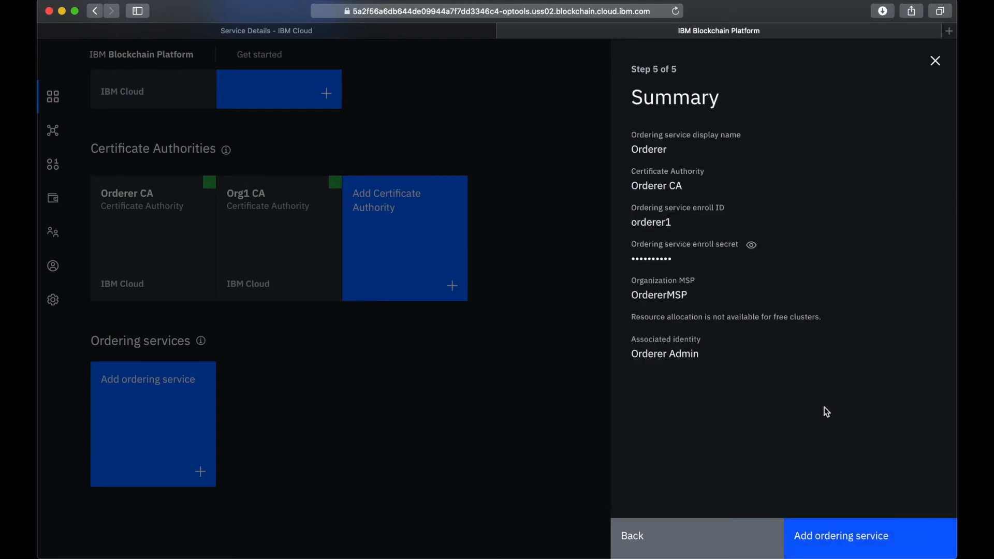
{"action": "left_click", "coordinate": [752, 243]}
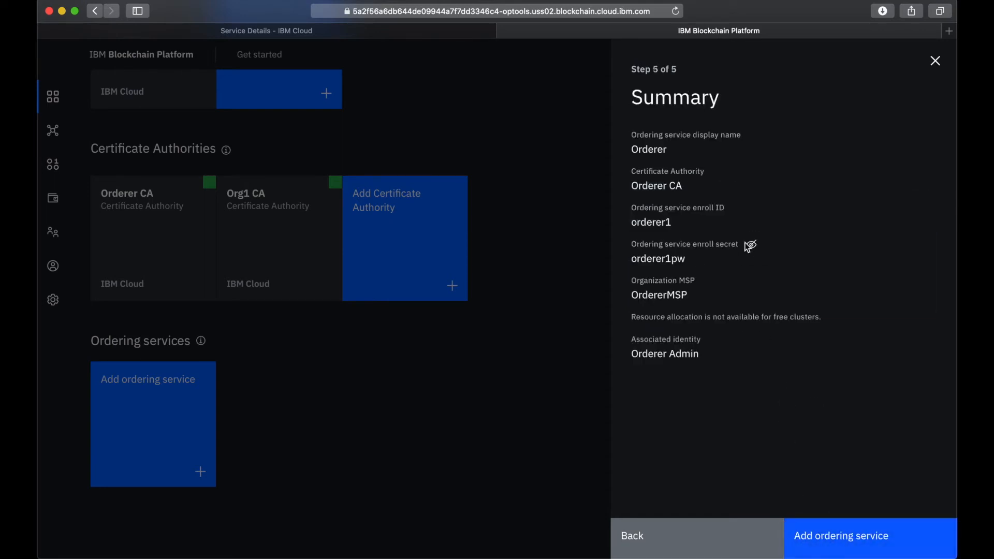
{"action": "left_click", "coordinate": [852, 545]}
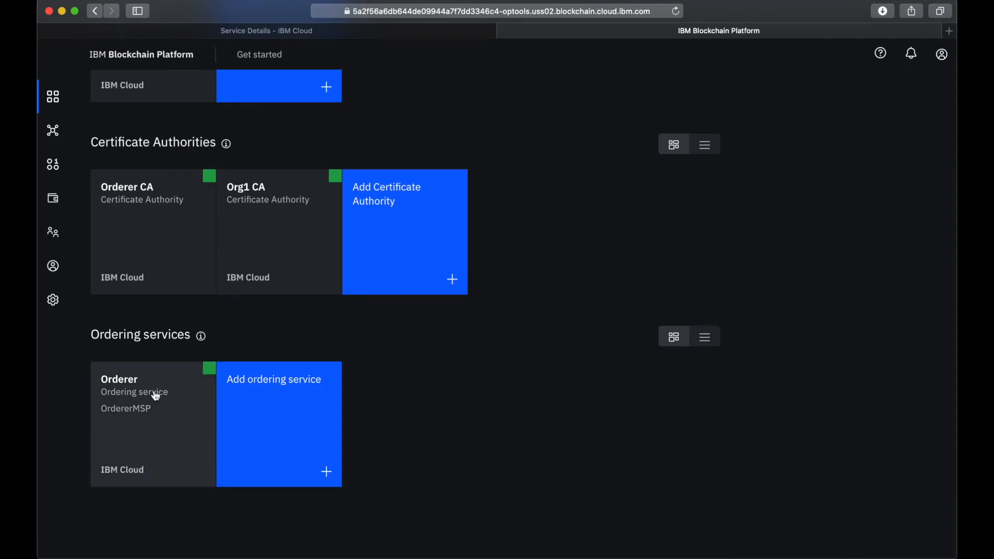
- Add Org1MSP as a consortium member of the Orderer ordering service using its existing MSP ID
{"action": "mouse_move", "coordinate": [210, 373]}
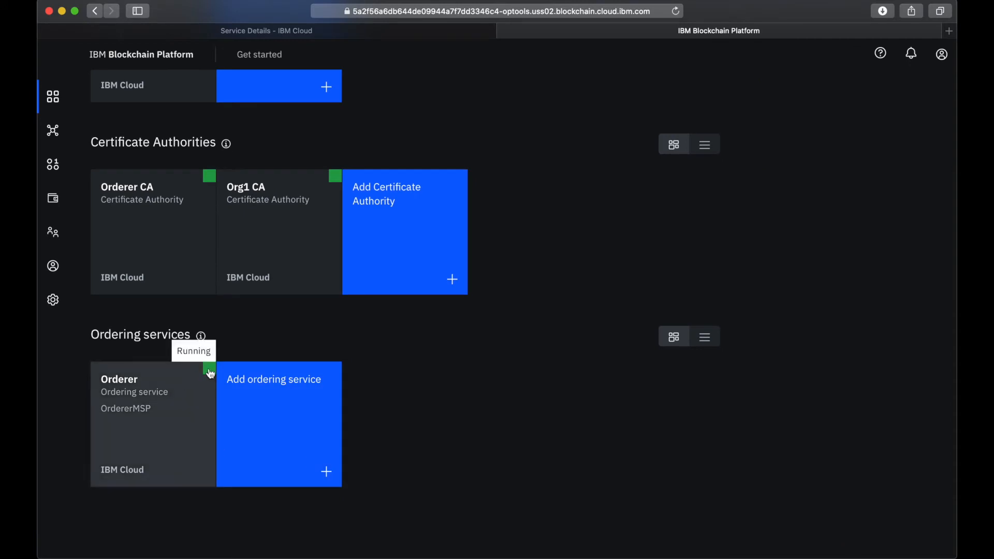
{"action": "left_click", "coordinate": [160, 435]}
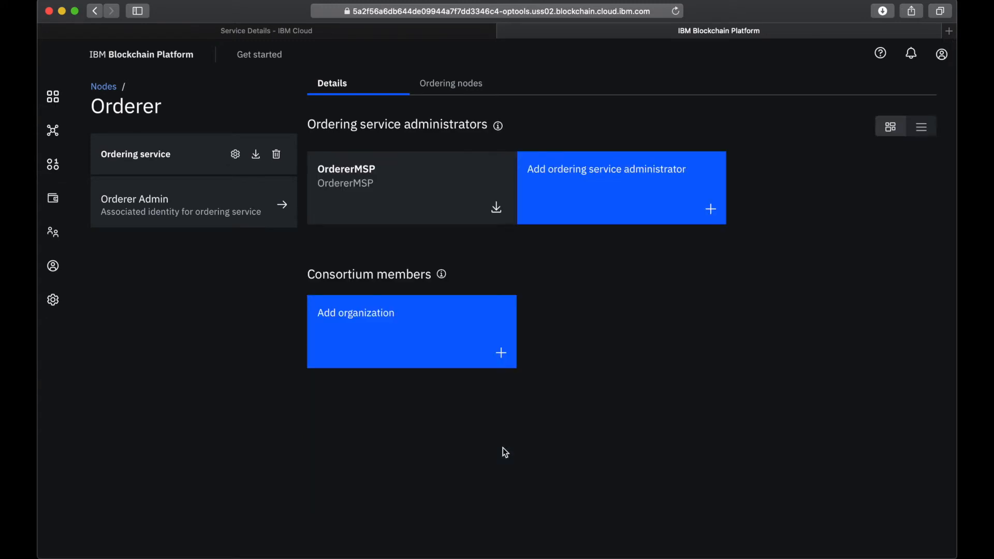
{"action": "left_click", "coordinate": [369, 336]}
{"action": "left_click", "coordinate": [679, 269]}
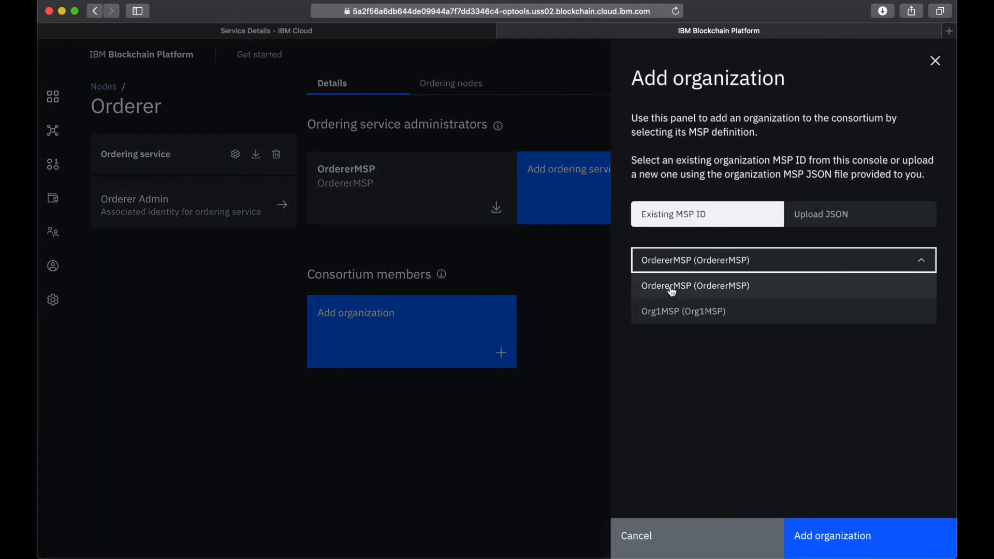
{"action": "left_click", "coordinate": [670, 311]}
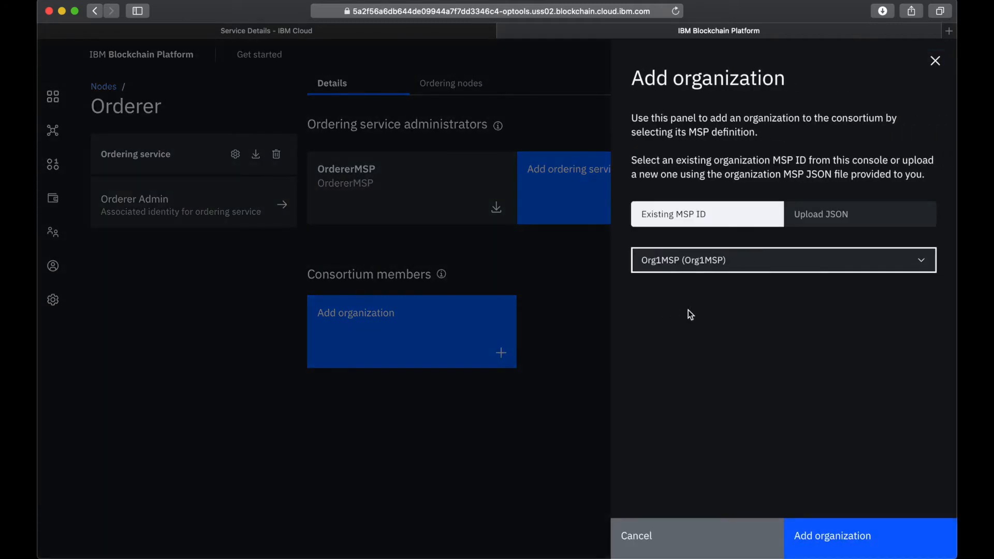
{"action": "left_click", "coordinate": [826, 534]}
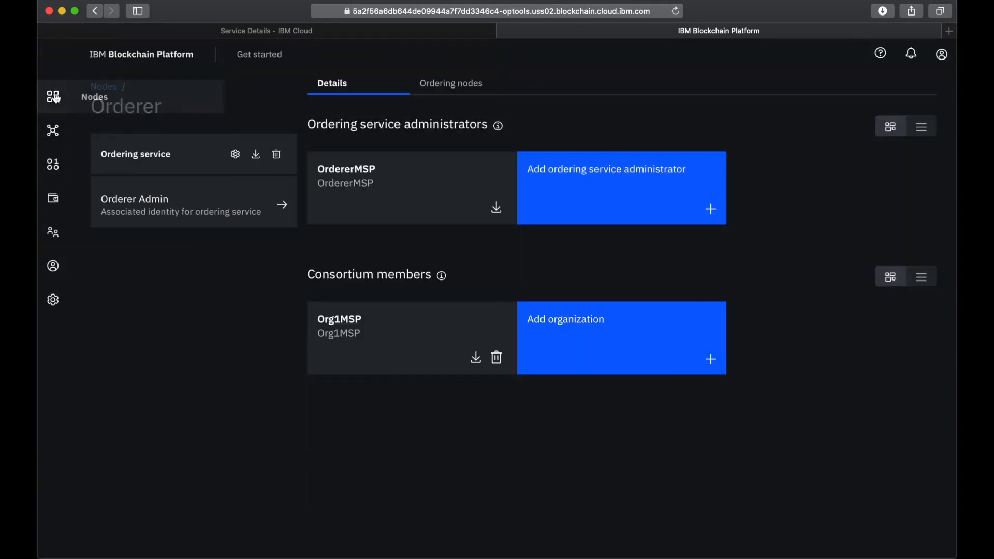
- Start creating a channel named mychannel that uses the Orderer ordering service
{"action": "left_click", "coordinate": [53, 131]}
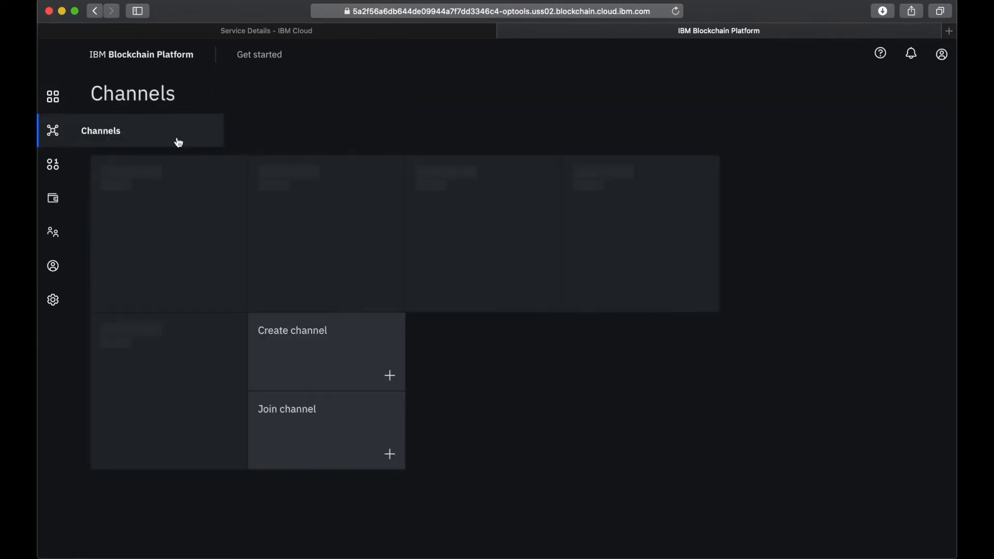
{"action": "left_click", "coordinate": [471, 185]}
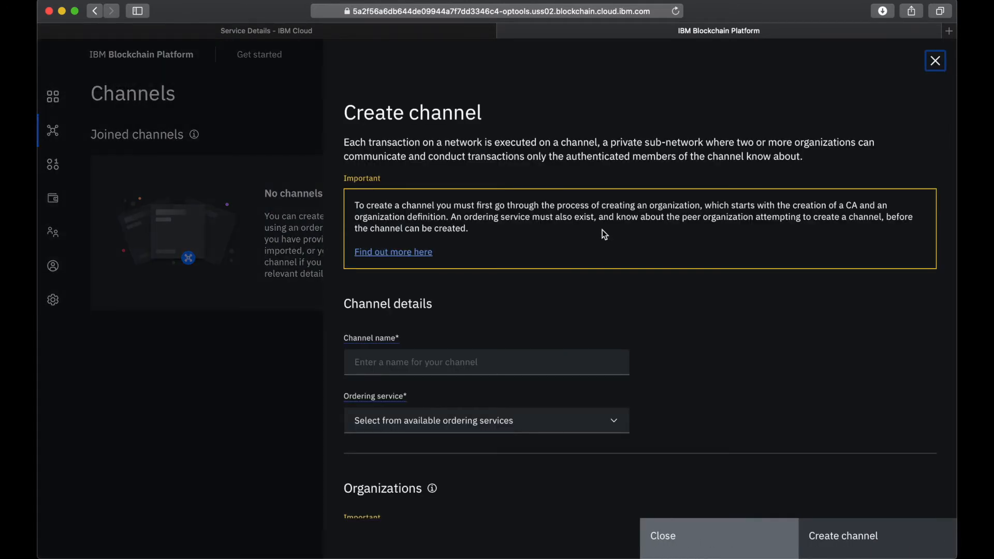
{"action": "left_click", "coordinate": [381, 371]}
{"action": "type", "text": "mychan"}
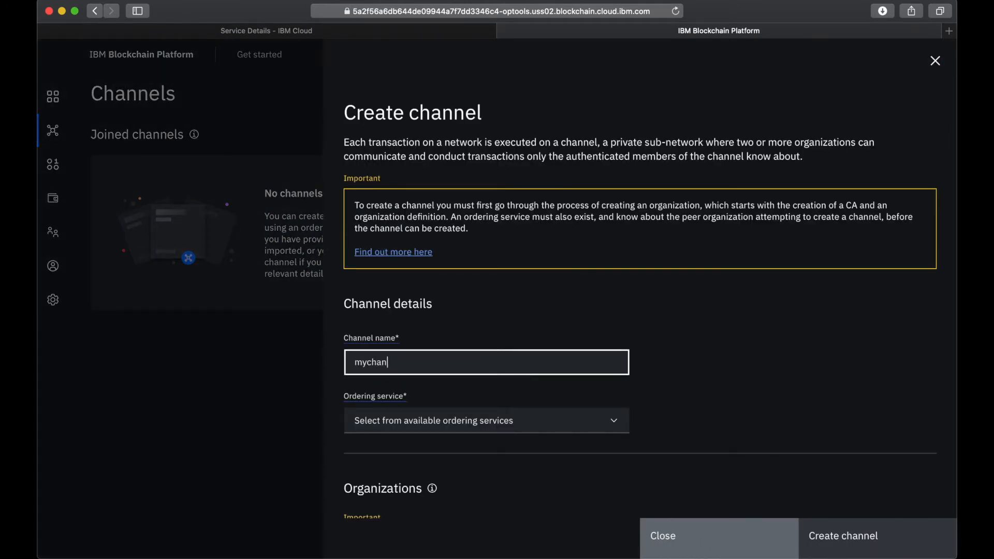
{"action": "left_click", "coordinate": [398, 424]}
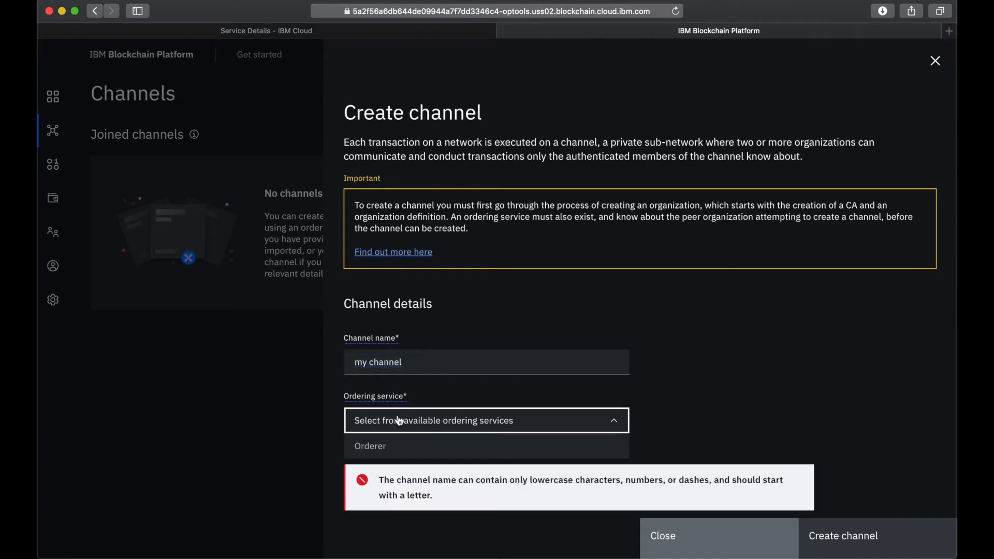
{"action": "left_click", "coordinate": [370, 362]}
{"action": "key", "text": "BackSpace"}
{"action": "left_click", "coordinate": [449, 413]}
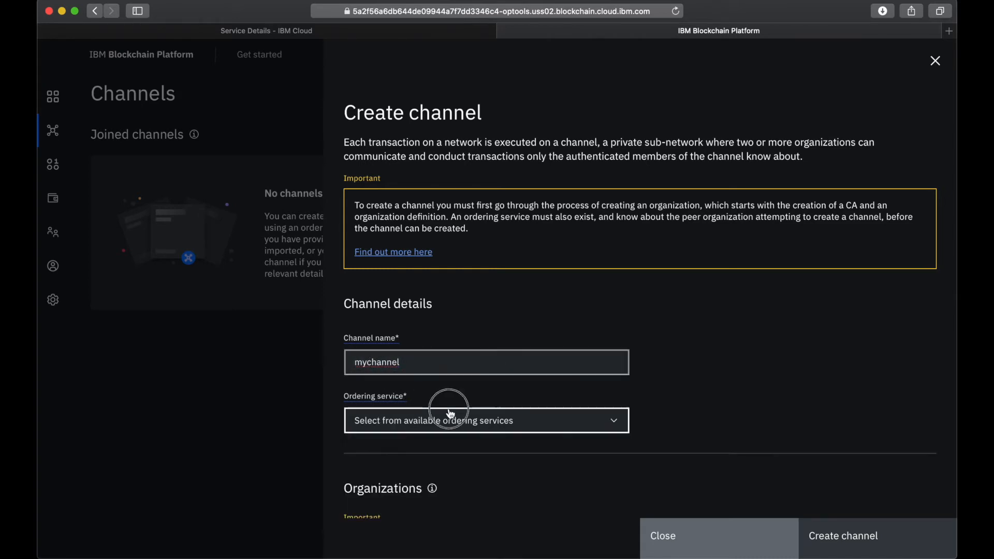
{"action": "left_click", "coordinate": [392, 446]}
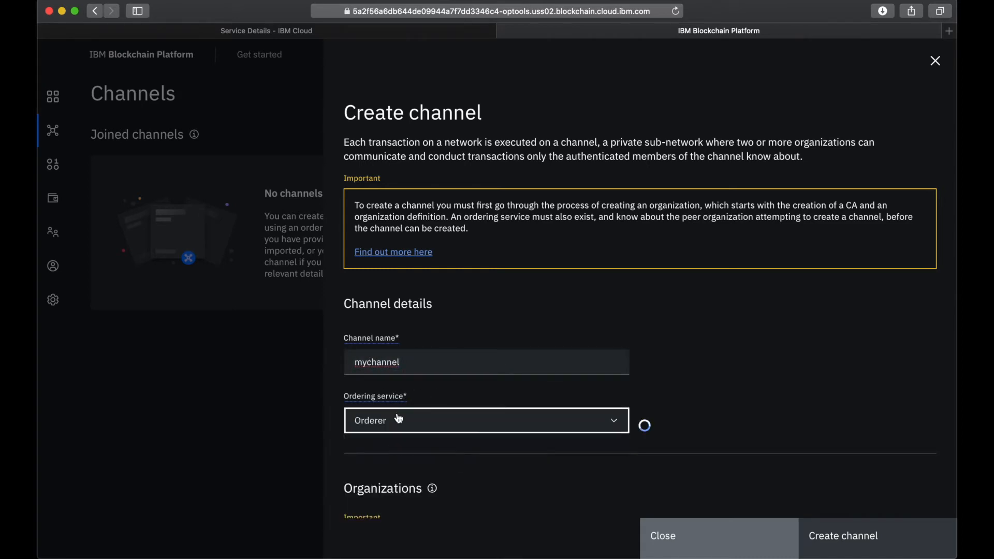
- Add Org1MSP as a member of the new channel and grant it the Operator permission
{"action": "scroll", "coordinate": [425, 440], "scroll_direction": "down", "scroll_amount": 6}
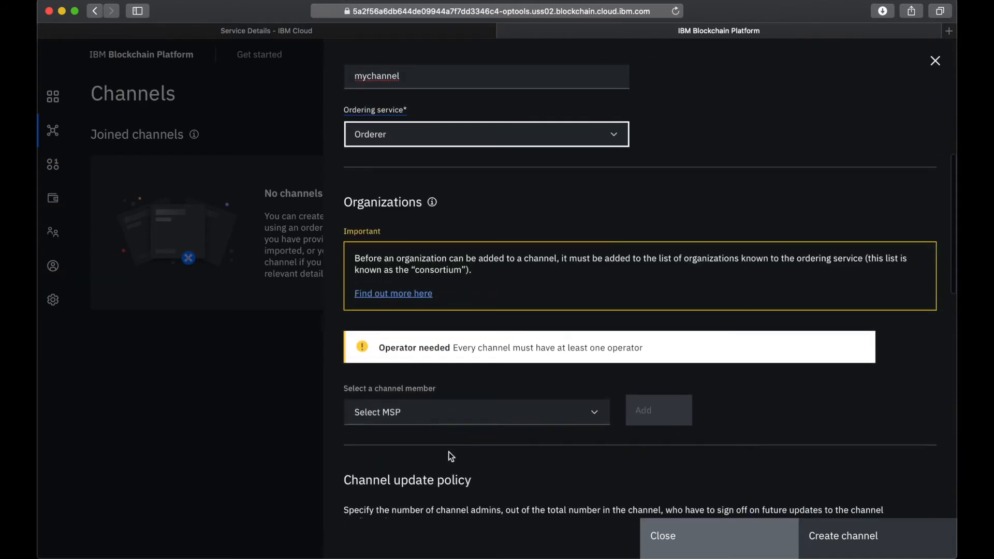
{"action": "left_click", "coordinate": [404, 416]}
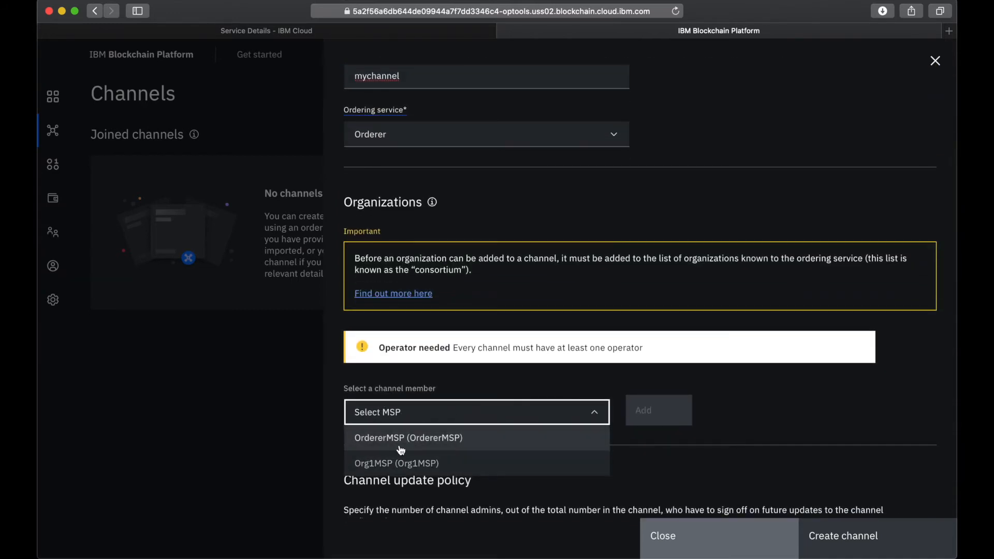
{"action": "left_click", "coordinate": [391, 462]}
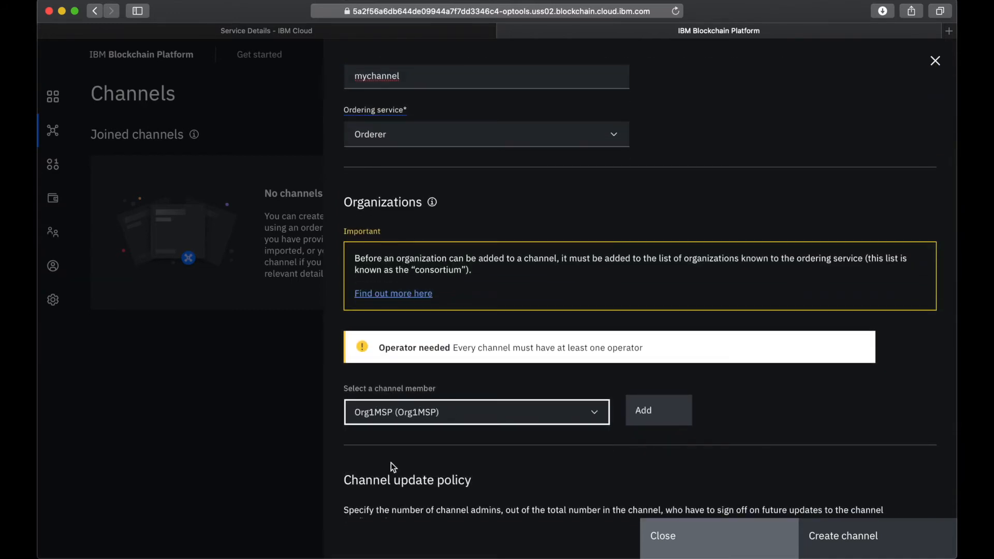
{"action": "left_click", "coordinate": [679, 409]}
{"action": "scroll", "coordinate": [660, 472], "scroll_direction": "down", "scroll_amount": 3}
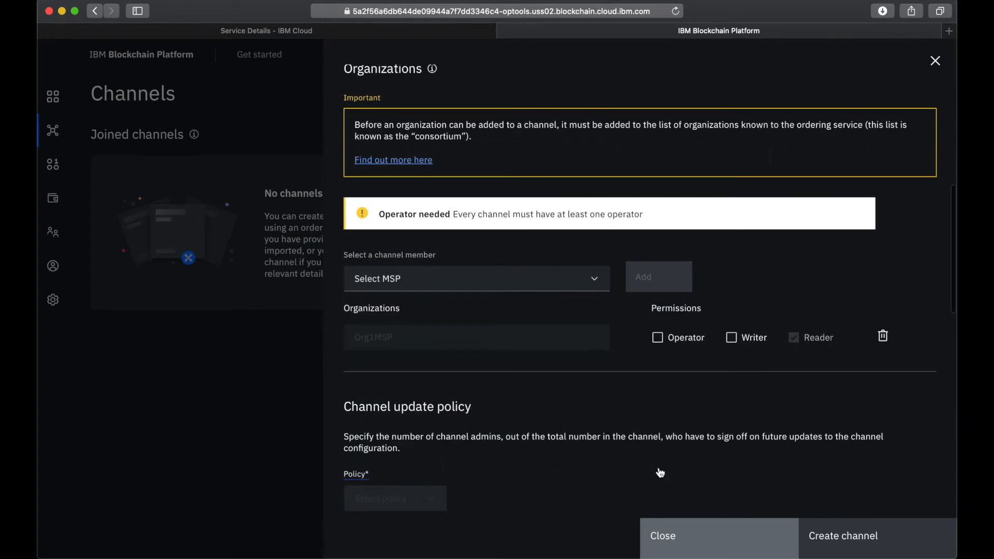
{"action": "left_click", "coordinate": [658, 338]}
- Set the channel creator MSP to Org1MSP with the Org1 Admin identity, and create the channel
{"action": "scroll", "coordinate": [516, 352], "scroll_direction": "down", "scroll_amount": 15}
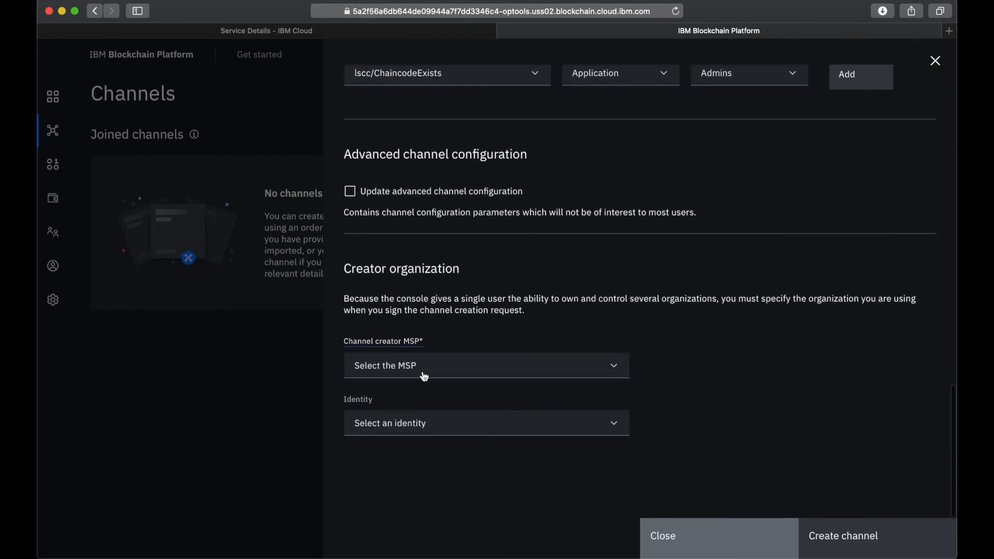
{"action": "scroll", "coordinate": [488, 362], "scroll_direction": "up", "scroll_amount": 2}
{"action": "left_click", "coordinate": [412, 444]}
{"action": "left_click", "coordinate": [412, 460]}
{"action": "left_click", "coordinate": [413, 498]}
{"action": "left_click", "coordinate": [413, 498]}
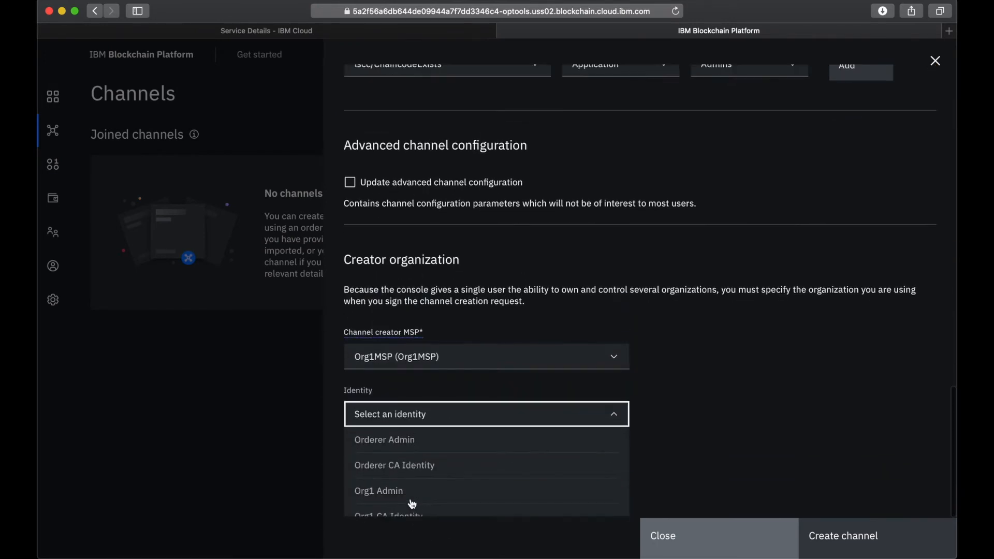
{"action": "left_click", "coordinate": [399, 478]}
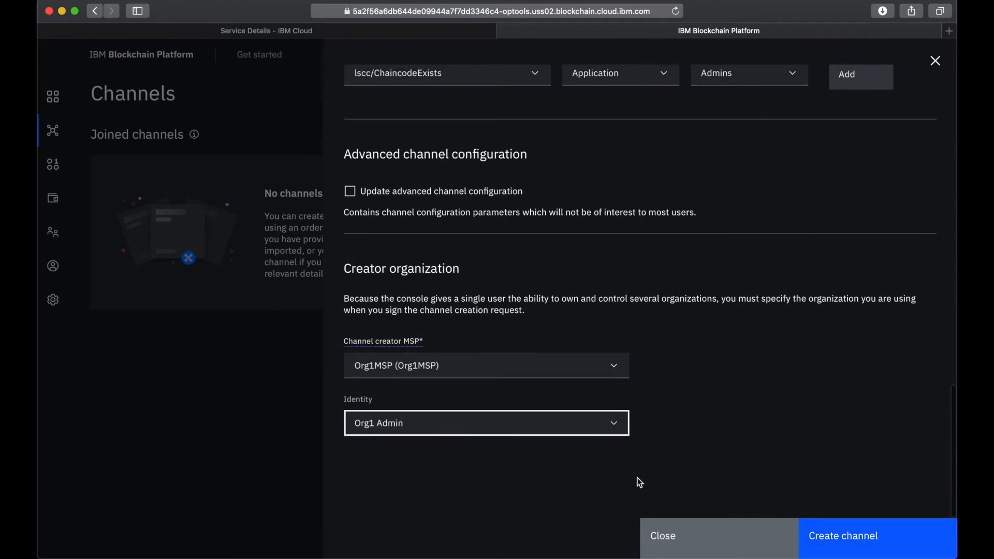
{"action": "left_click", "coordinate": [849, 548]}
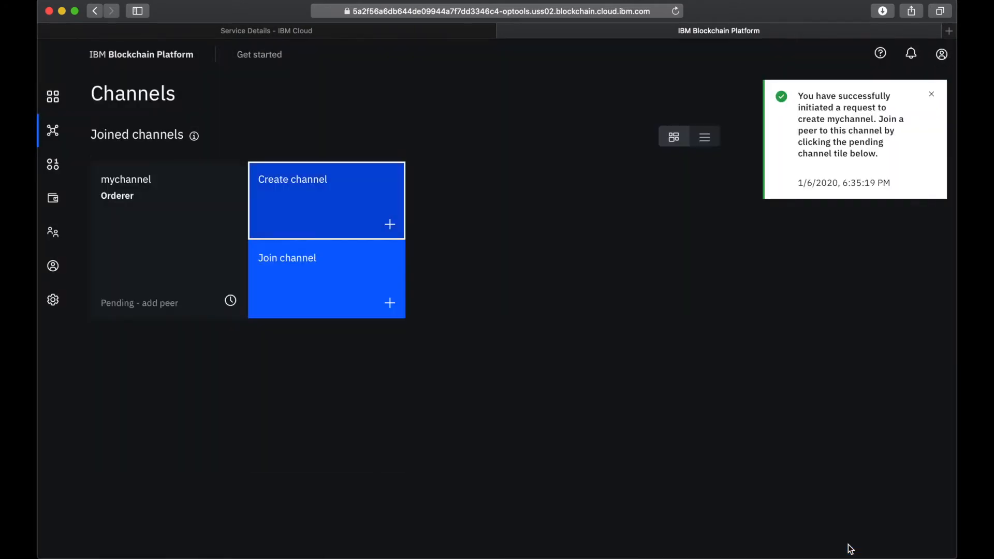
- Join the Peer Org1 peer to mychannel through the Orderer ordering service, keeping the anchor peer option on
{"action": "left_click", "coordinate": [300, 278]}
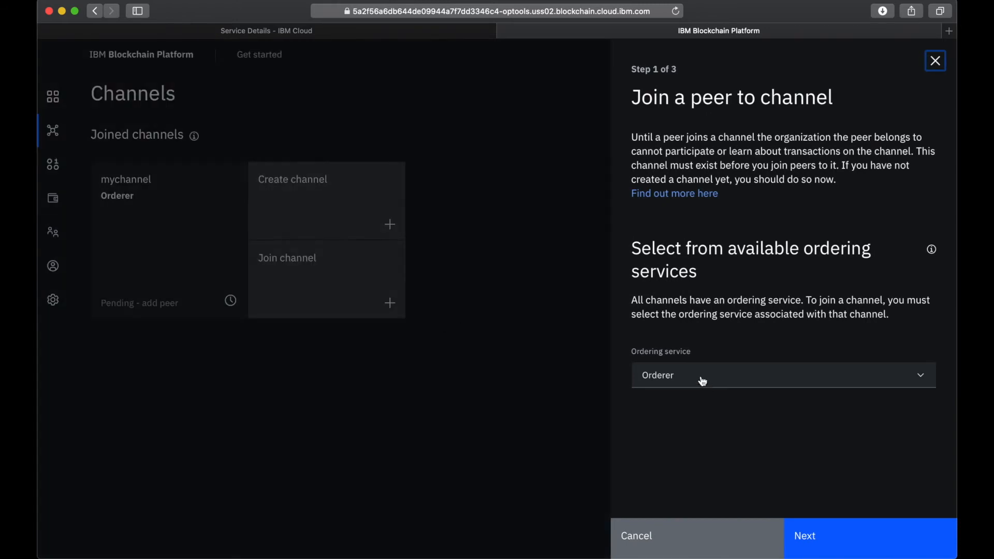
{"action": "left_click", "coordinate": [685, 383]}
{"action": "left_click", "coordinate": [681, 401]}
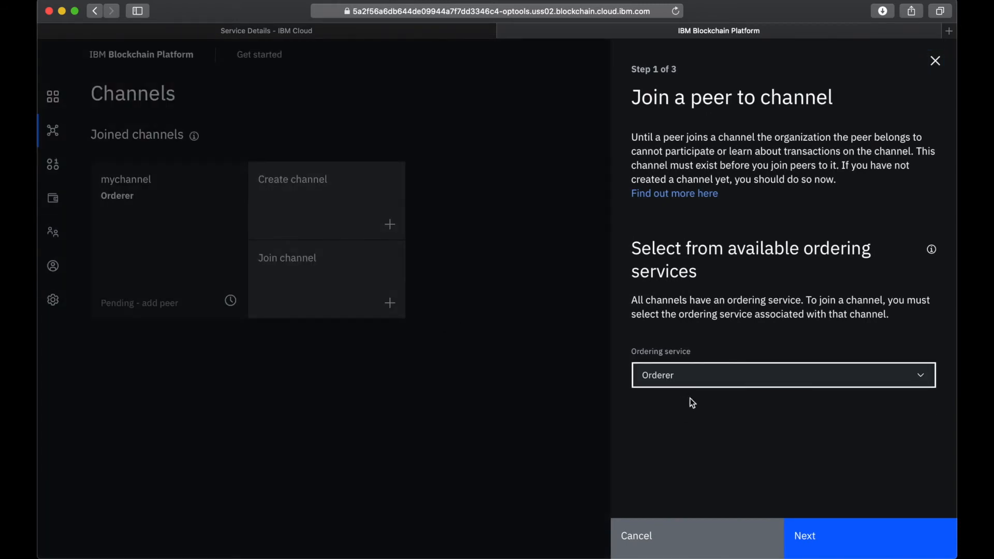
{"action": "left_click", "coordinate": [827, 549]}
{"action": "left_click", "coordinate": [654, 289]}
{"action": "type", "text": "mychannel"}
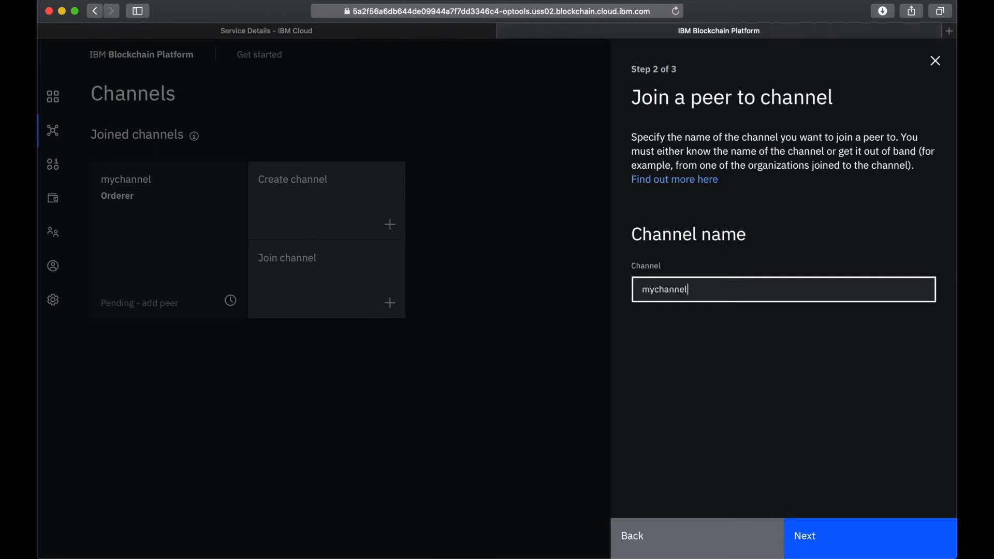
{"action": "left_click", "coordinate": [807, 536]}
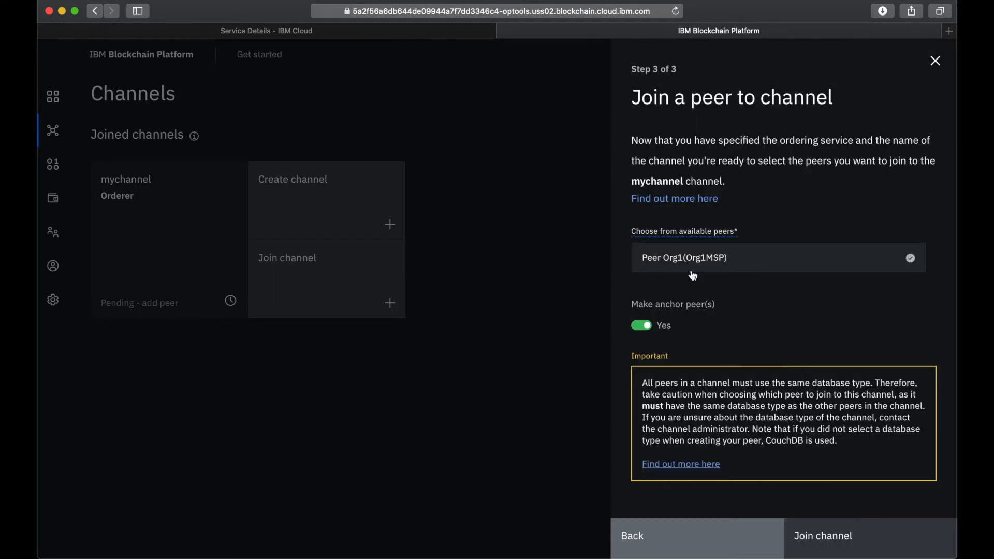
{"action": "left_click", "coordinate": [880, 264]}
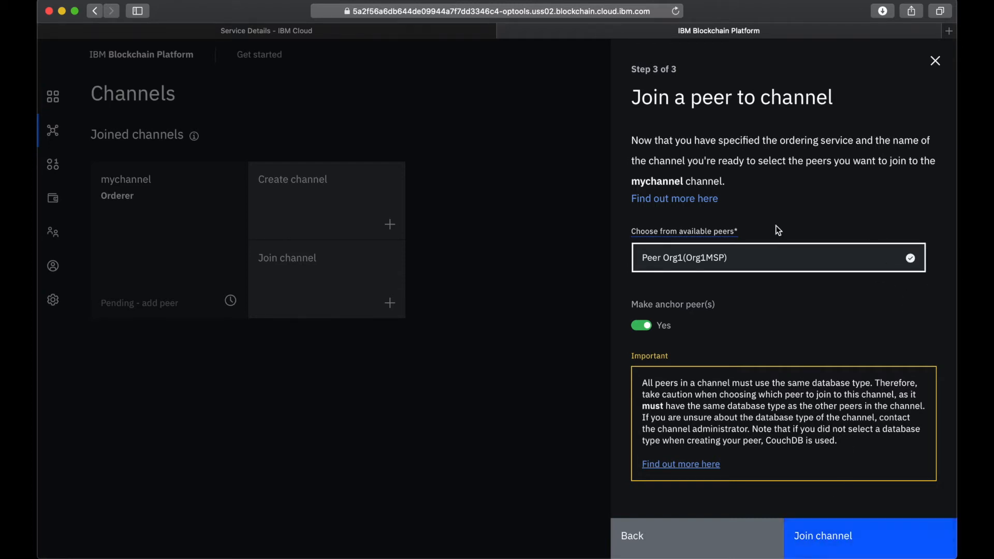
{"action": "left_click", "coordinate": [823, 544]}
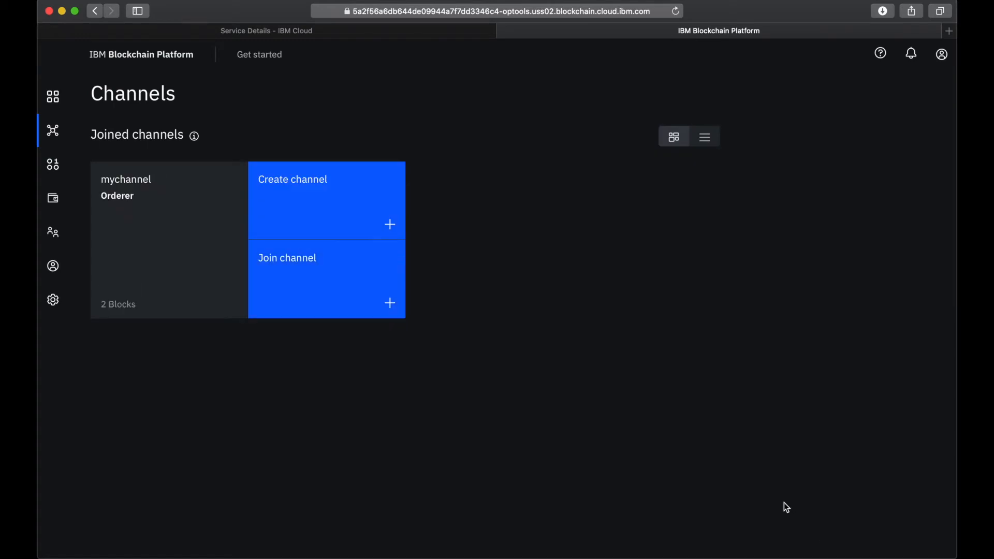
{"action": "left_click", "coordinate": [52, 167]}
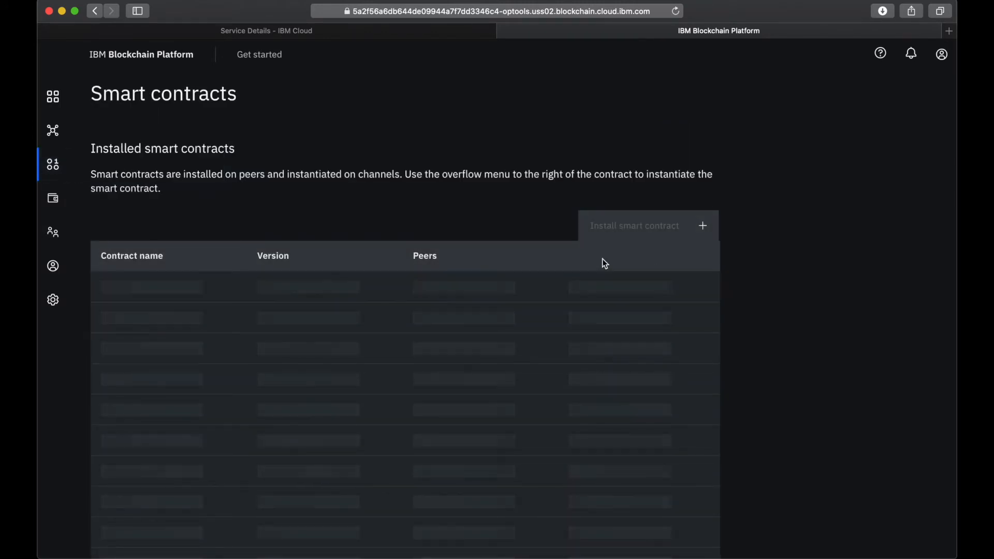
{"action": "left_click", "coordinate": [621, 234]}
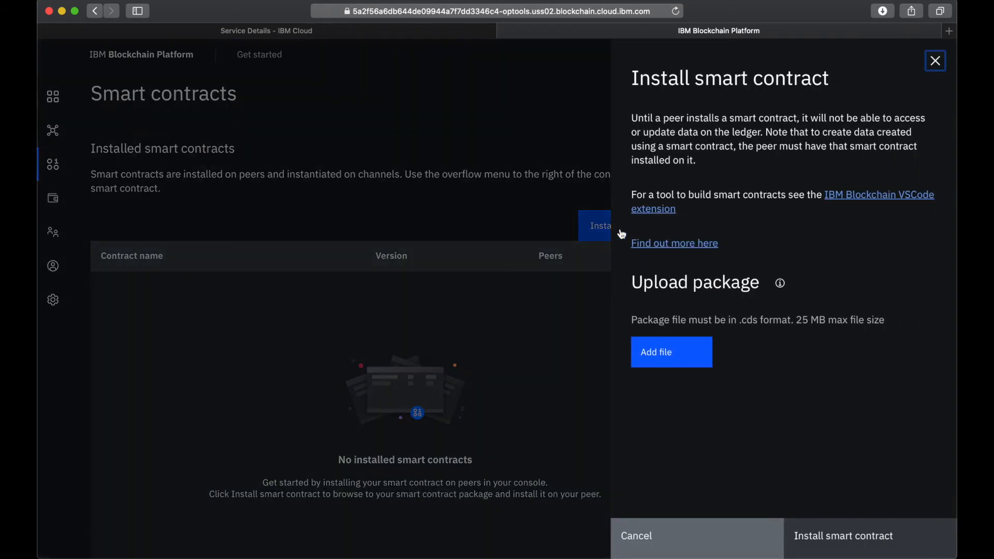
{"action": "left_click", "coordinate": [679, 351]}
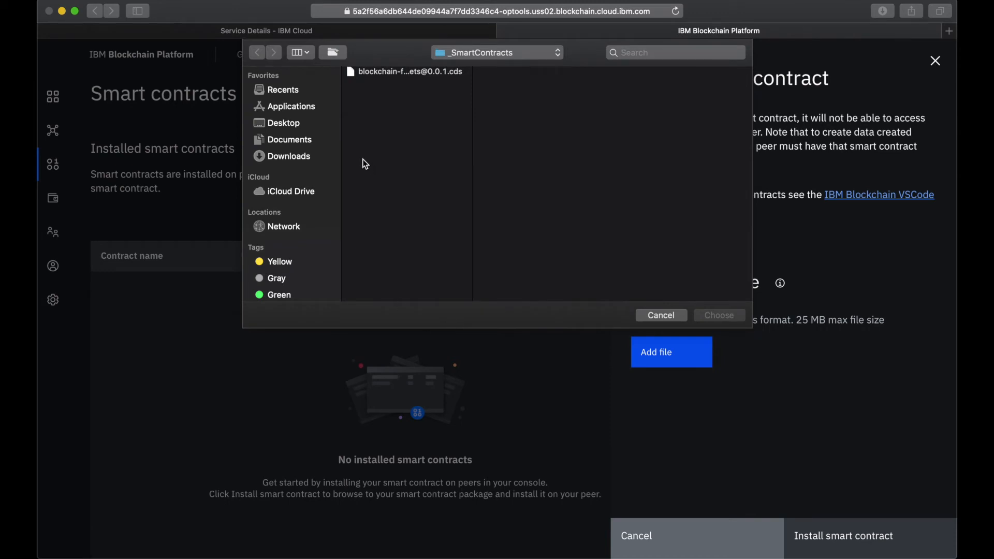
{"action": "left_click", "coordinate": [414, 71]}
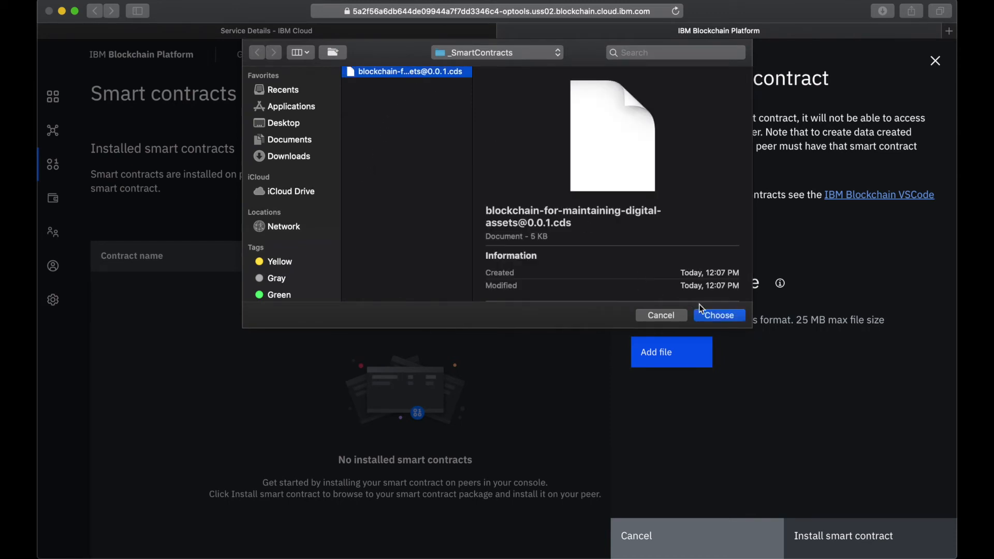
{"action": "left_click", "coordinate": [716, 315]}
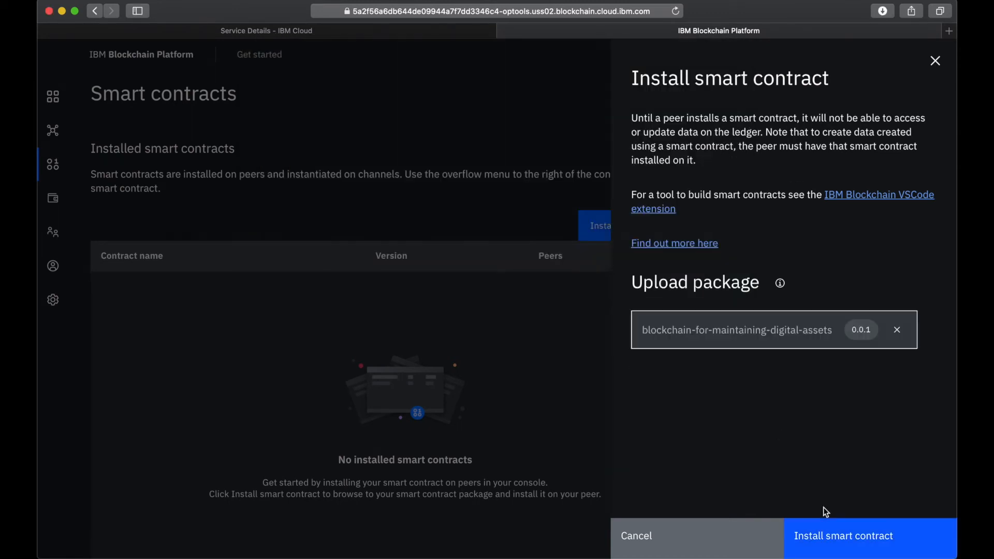
{"action": "left_click", "coordinate": [845, 538]}
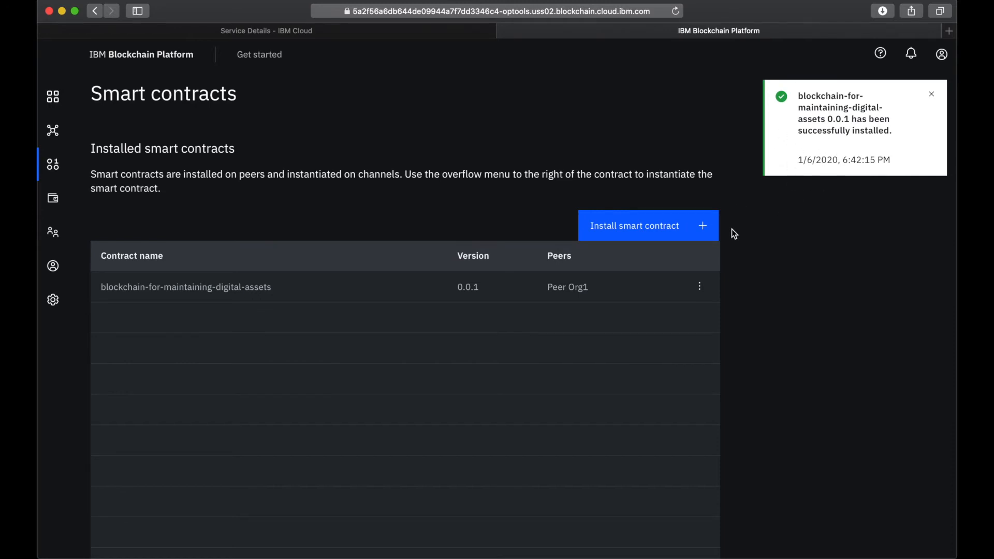
- Start instantiating the installed blockchain-for-maintaining-digital-assets contract and choose mychannel as its channel
{"action": "scroll", "coordinate": [712, 405], "scroll_direction": "down", "scroll_amount": 3}
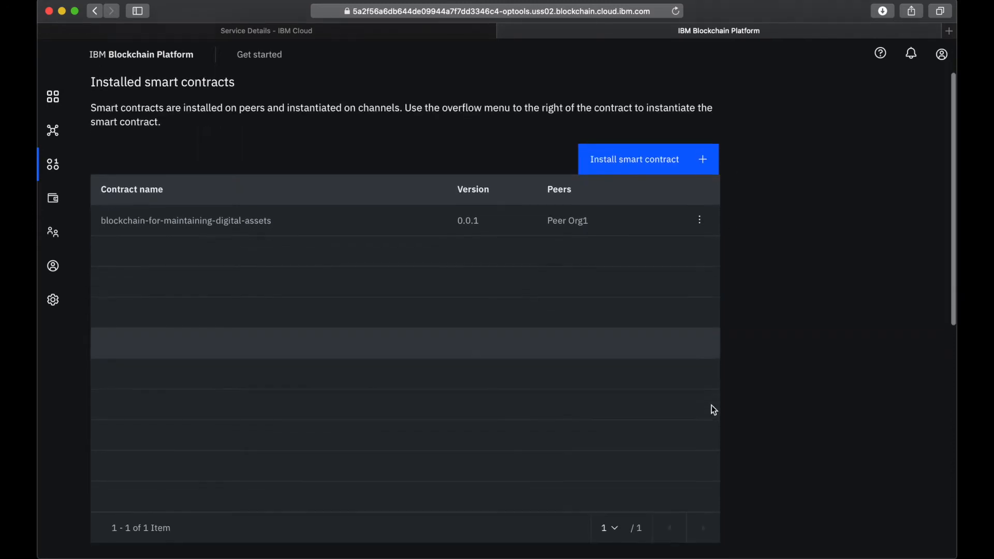
{"action": "left_click", "coordinate": [699, 223]}
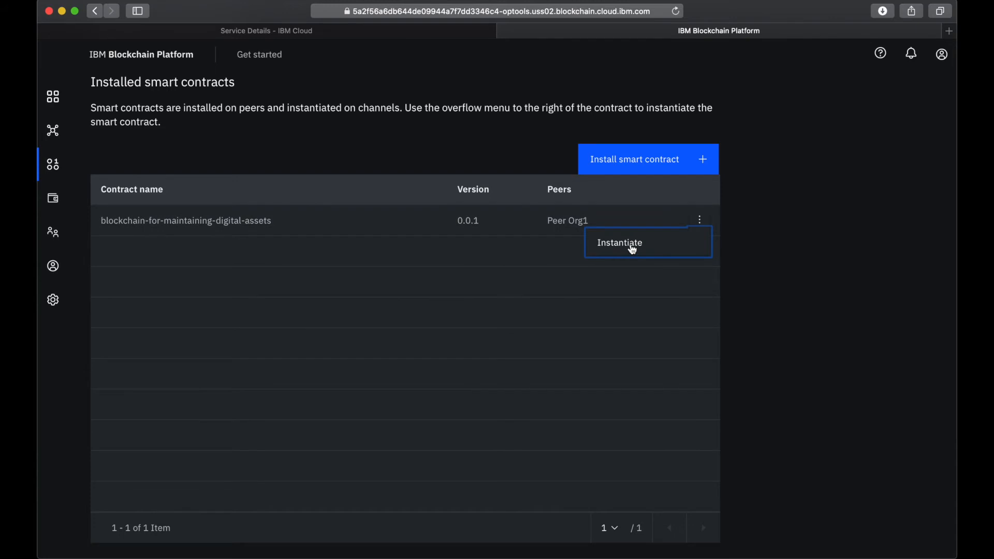
{"action": "left_click", "coordinate": [634, 246]}
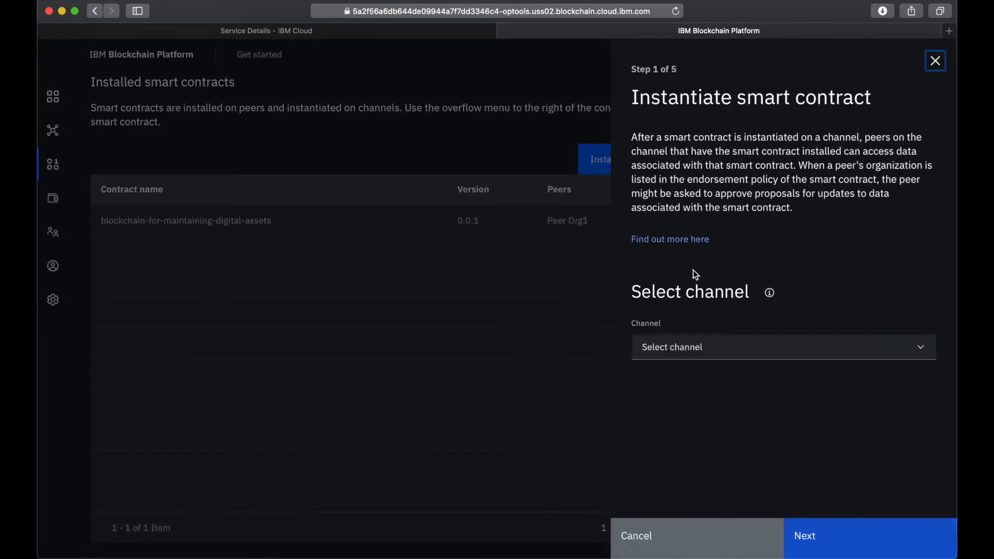
{"action": "left_click", "coordinate": [681, 355]}
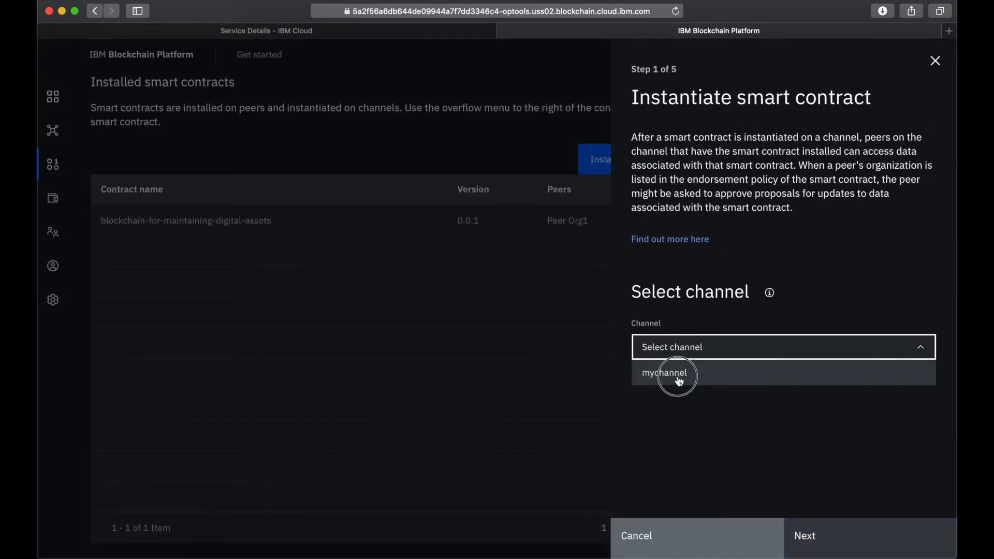
{"action": "left_click", "coordinate": [677, 375]}
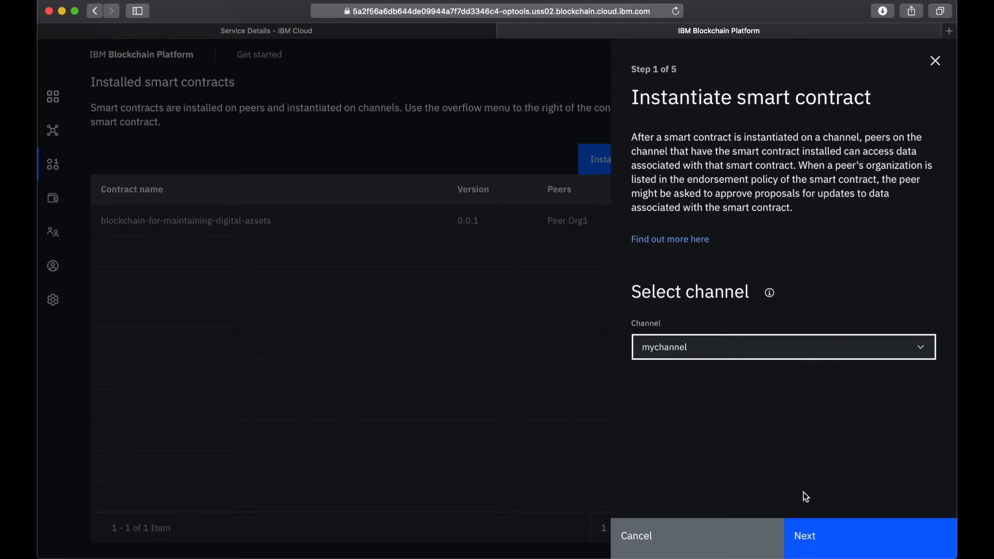
{"action": "left_click", "coordinate": [827, 539]}
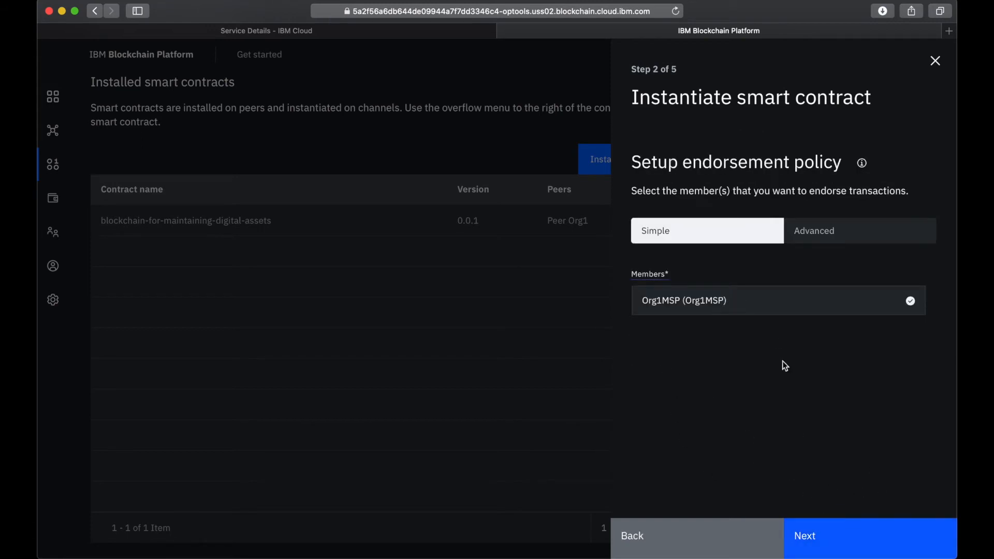
- Keep Org1MSP as the simple endorsement policy member, skip the private data collection and arguments, and instantiate the smart contract
{"action": "left_click", "coordinate": [735, 306]}
{"action": "left_click", "coordinate": [770, 309]}
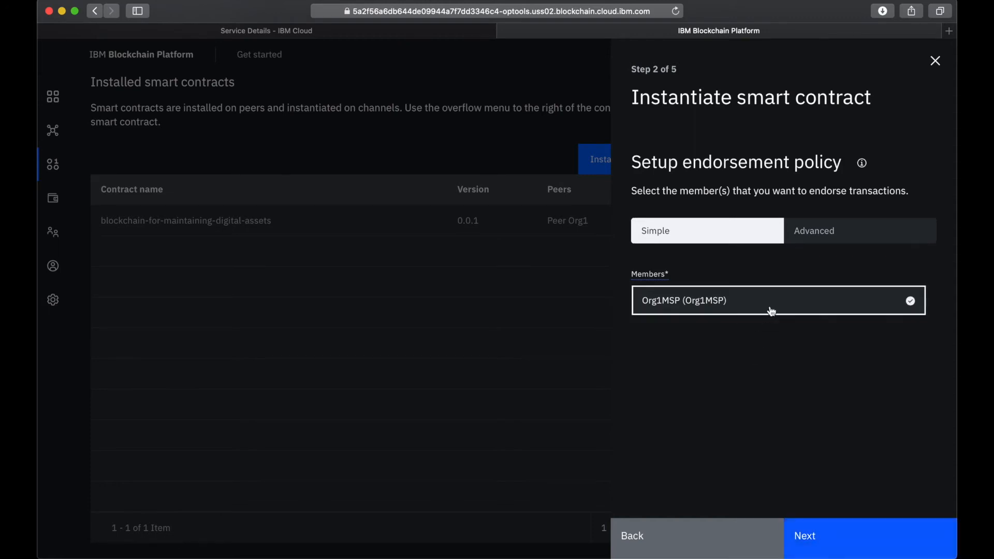
{"action": "left_click", "coordinate": [844, 544]}
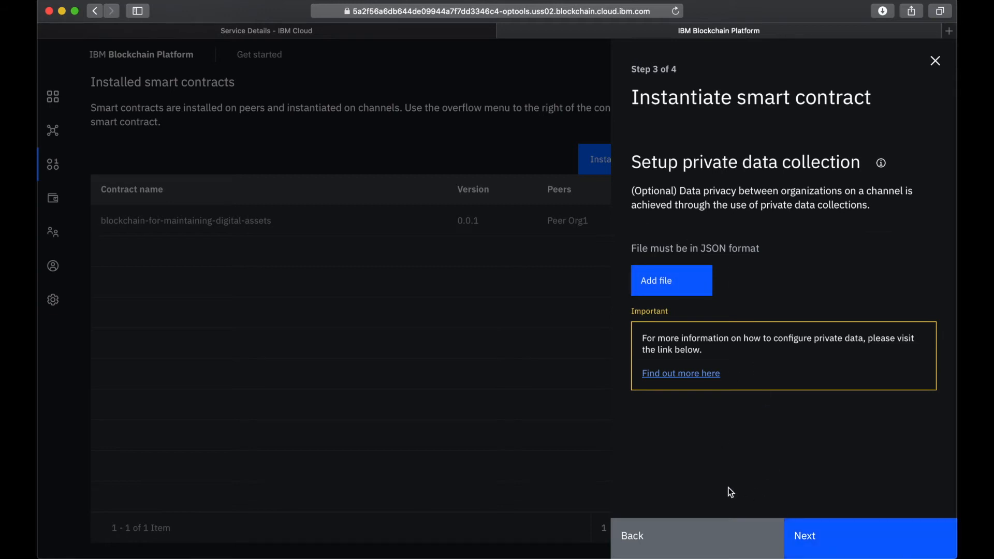
{"action": "left_click", "coordinate": [836, 543]}
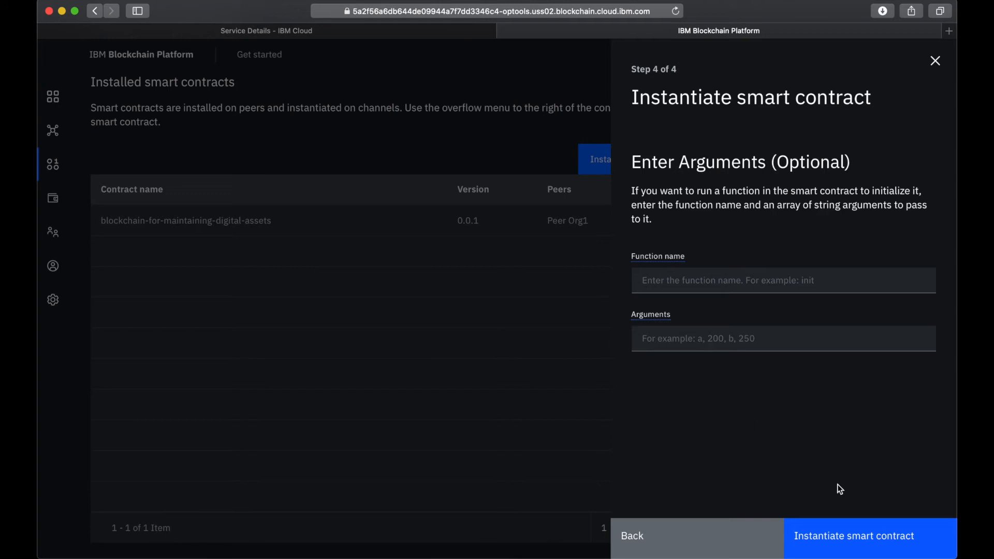
{"action": "left_click", "coordinate": [839, 539]}
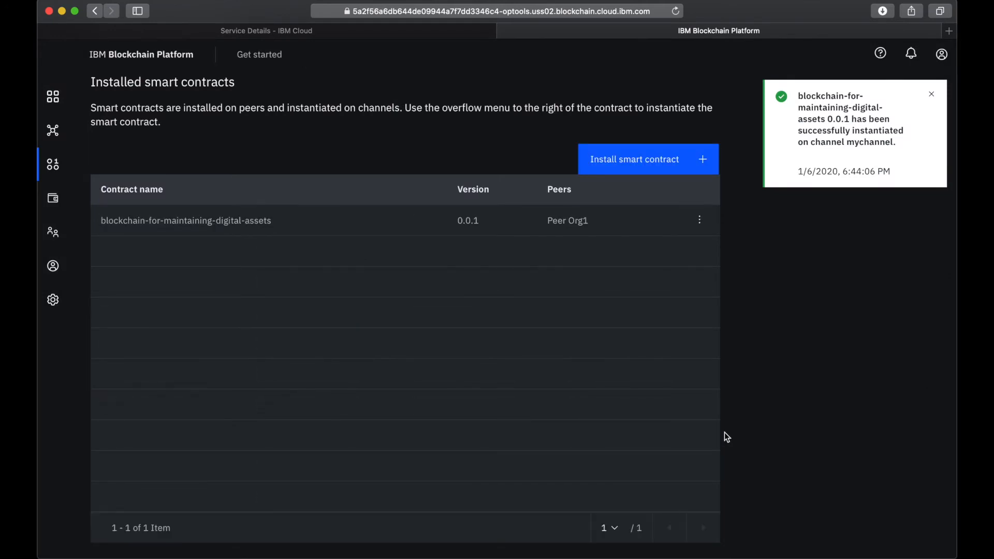
- Download the instantiated contract's SDK connection profile, using Org1MSP as the MSP for connection and Org1 CA as the certificate authority
{"action": "scroll", "coordinate": [725, 433], "scroll_direction": "down", "scroll_amount": 10}
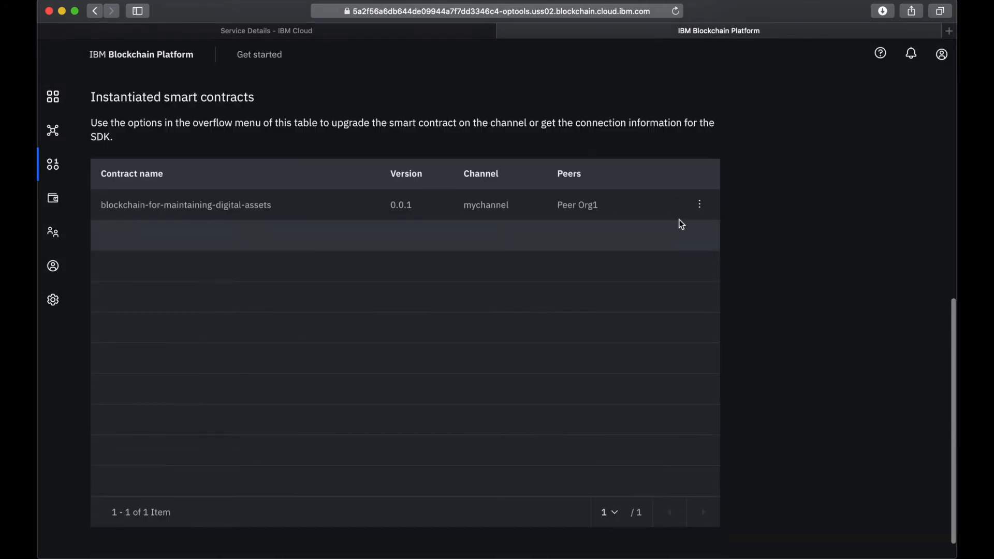
{"action": "left_click", "coordinate": [698, 205]}
{"action": "left_click", "coordinate": [641, 229]}
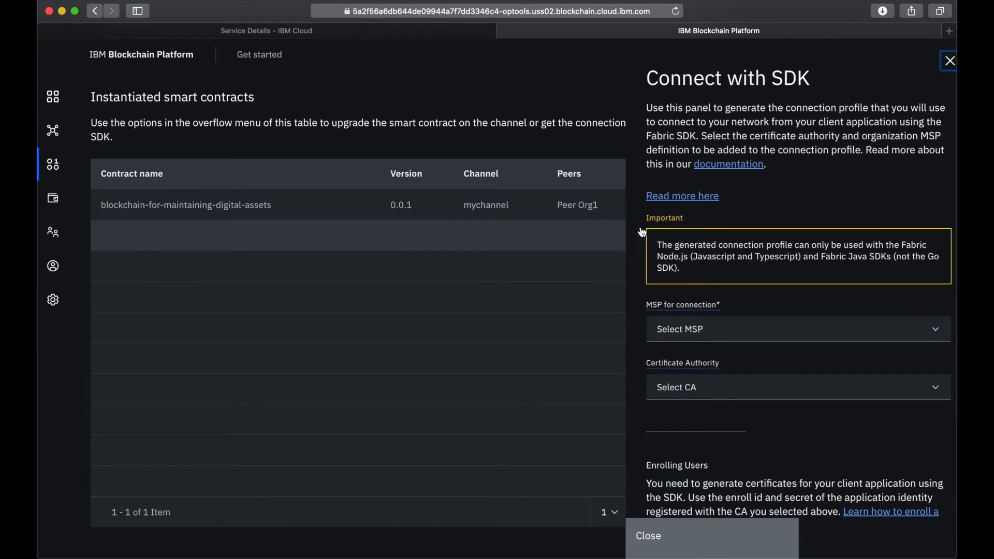
{"action": "left_click", "coordinate": [666, 334]}
{"action": "left_click", "coordinate": [671, 352]}
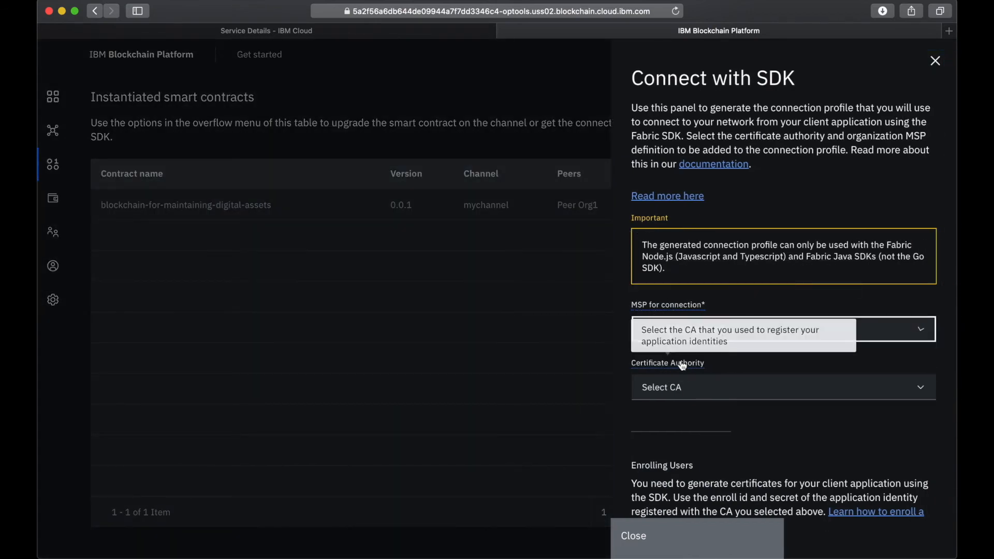
{"action": "left_click", "coordinate": [722, 397]}
{"action": "left_click", "coordinate": [754, 443]}
{"action": "scroll", "coordinate": [754, 444], "scroll_direction": "down", "scroll_amount": 3}
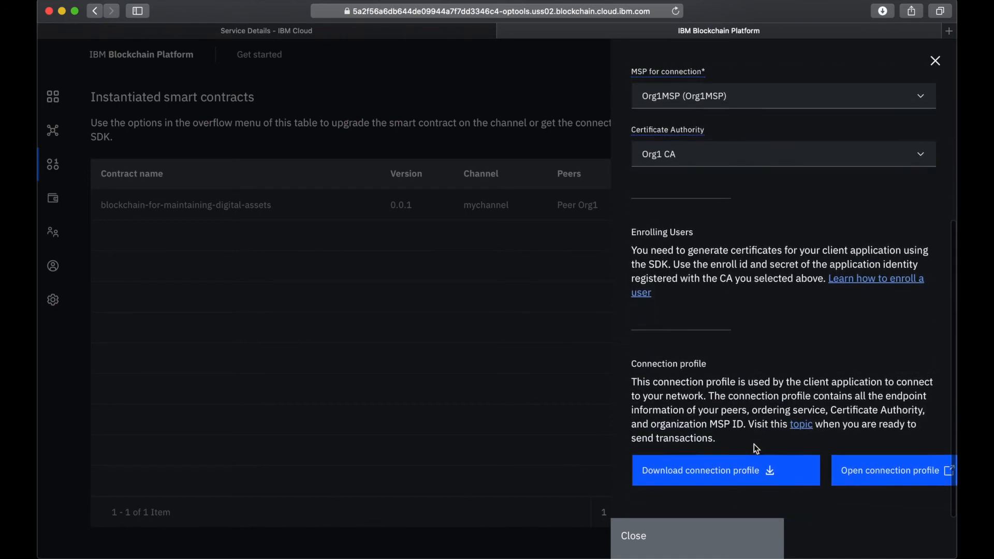
{"action": "left_click", "coordinate": [739, 473]}
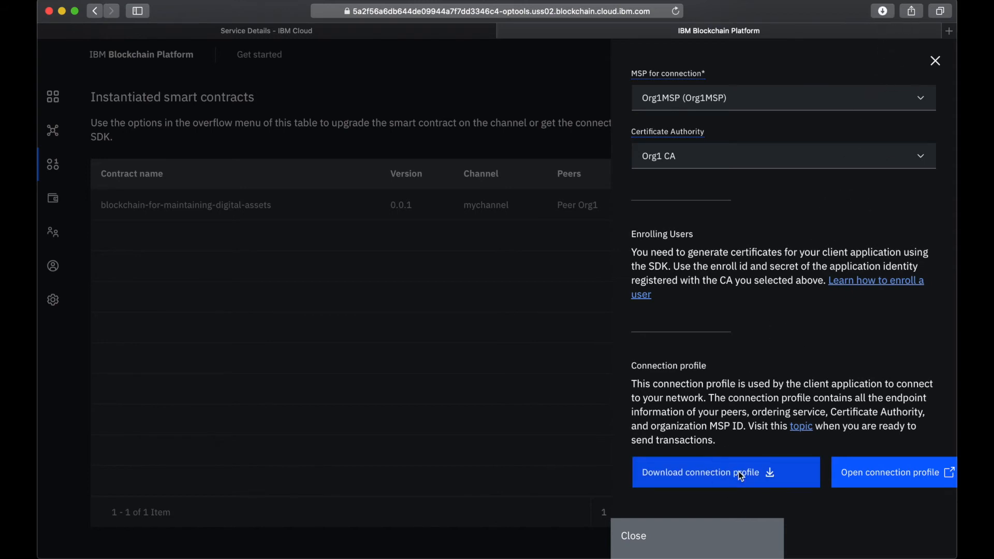
{"action": "left_click", "coordinate": [634, 539]}
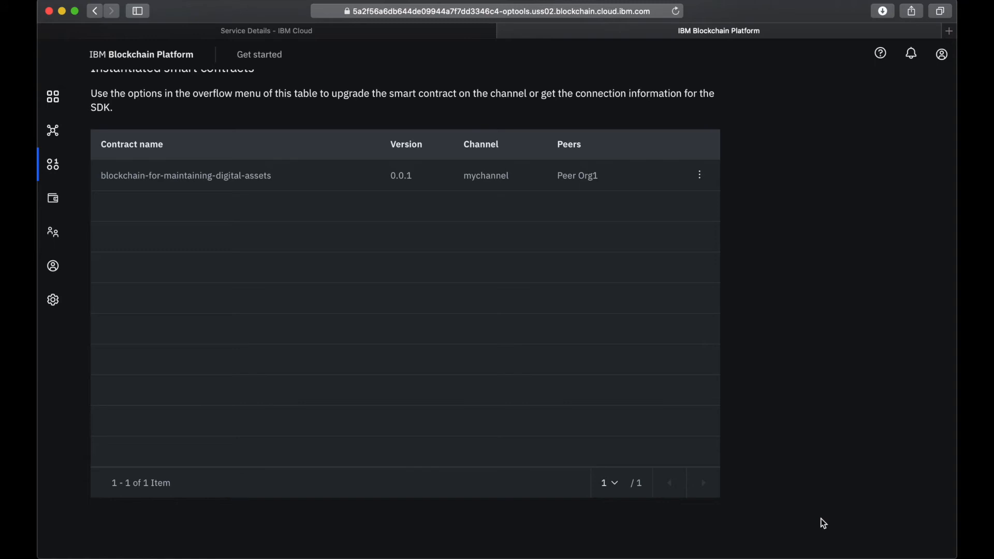
- Start registering a new user in the Org1 CA node with the enroll ID app-admin
{"action": "left_click", "coordinate": [60, 104]}
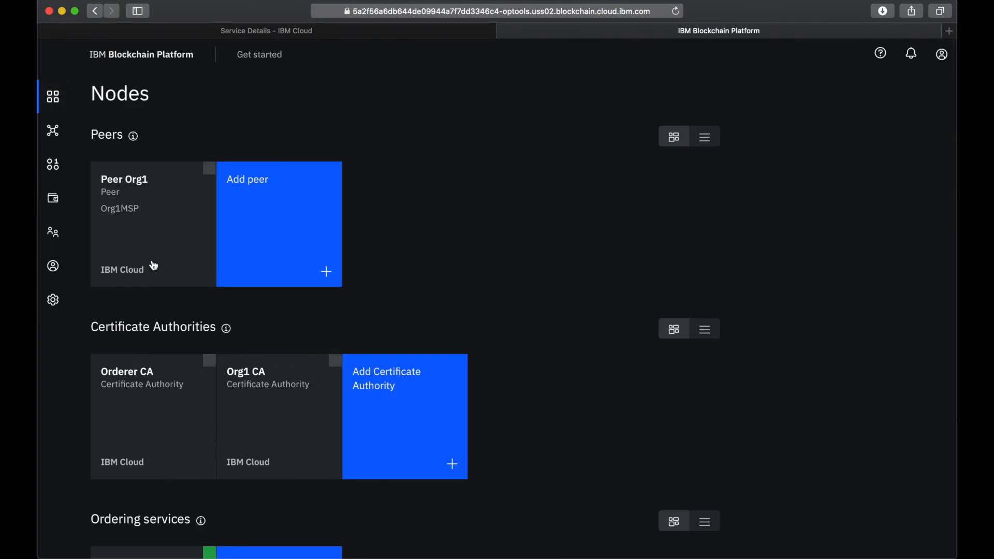
{"action": "left_click", "coordinate": [269, 418]}
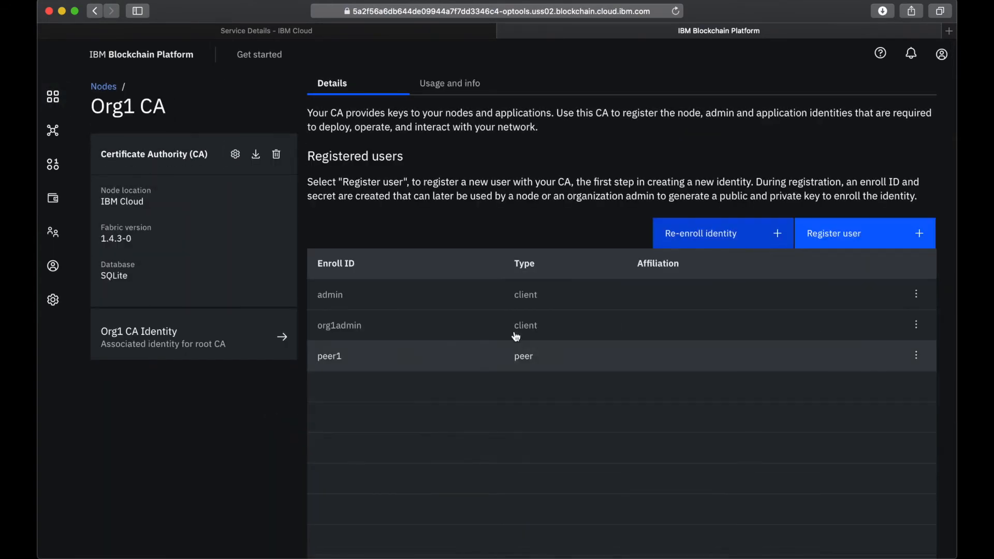
{"action": "left_click", "coordinate": [855, 232]}
{"action": "left_click", "coordinate": [728, 159]}
{"action": "type", "text": "app-admin"}
- Enter the new user's enroll secret, keeping the client type and root affiliation
{"action": "left_click", "coordinate": [688, 222]}
{"action": "type", "text": "app-adminpw"}
{"action": "left_click", "coordinate": [919, 225]}
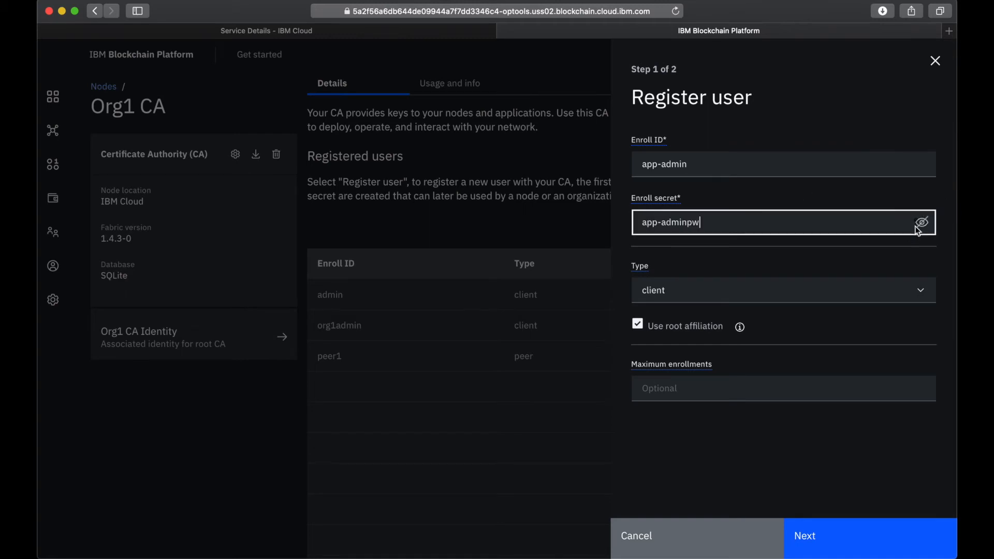
{"action": "left_click", "coordinate": [671, 296]}
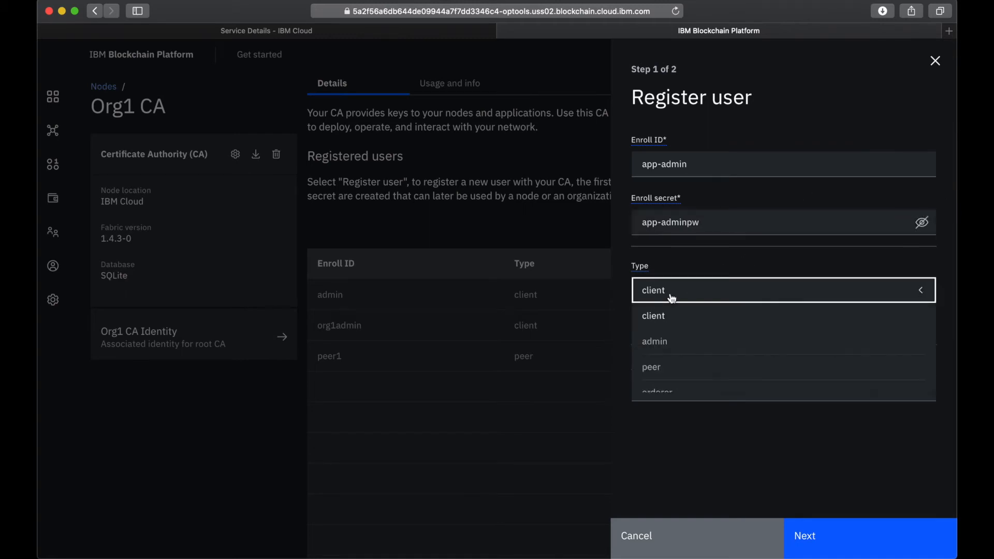
{"action": "left_click", "coordinate": [683, 271]}
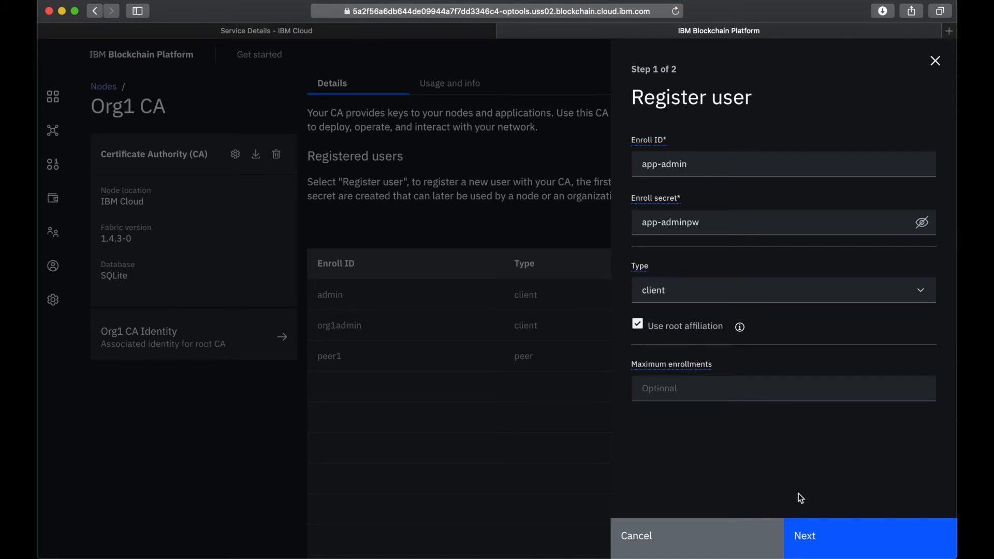
{"action": "left_click", "coordinate": [818, 536]}
- Give the new user the attribute hf.Registrar.Roles with the value * and complete the registration
{"action": "left_click", "coordinate": [668, 166]}
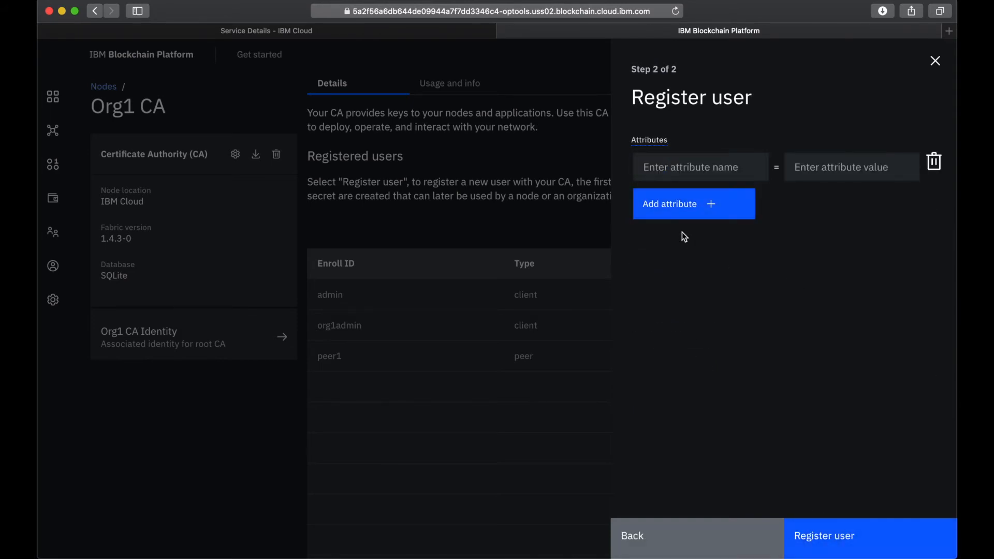
{"action": "left_click", "coordinate": [676, 169]}
{"action": "type", "text": "hf"}
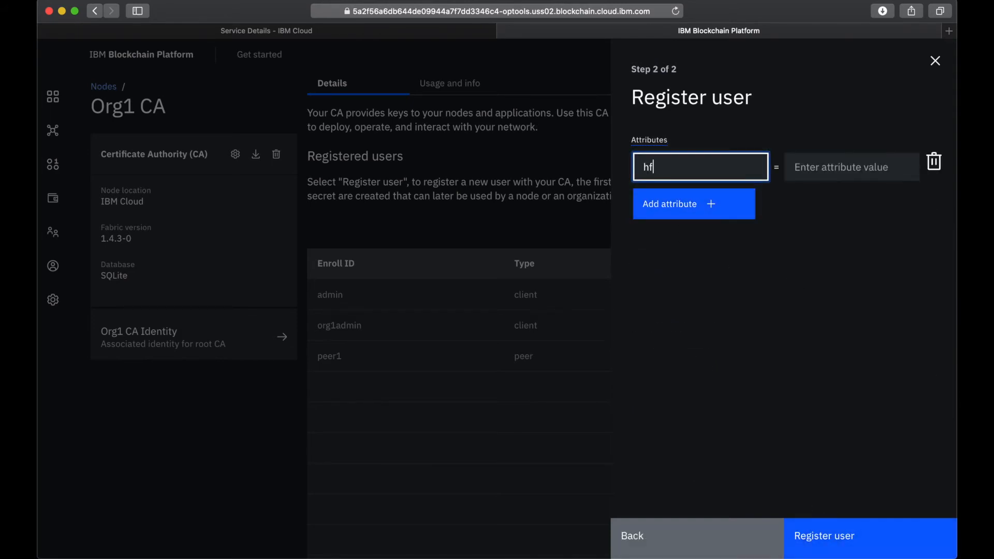
{"action": "type", "text": ".Registrar.Roles"}
{"action": "left_click", "coordinate": [814, 176]}
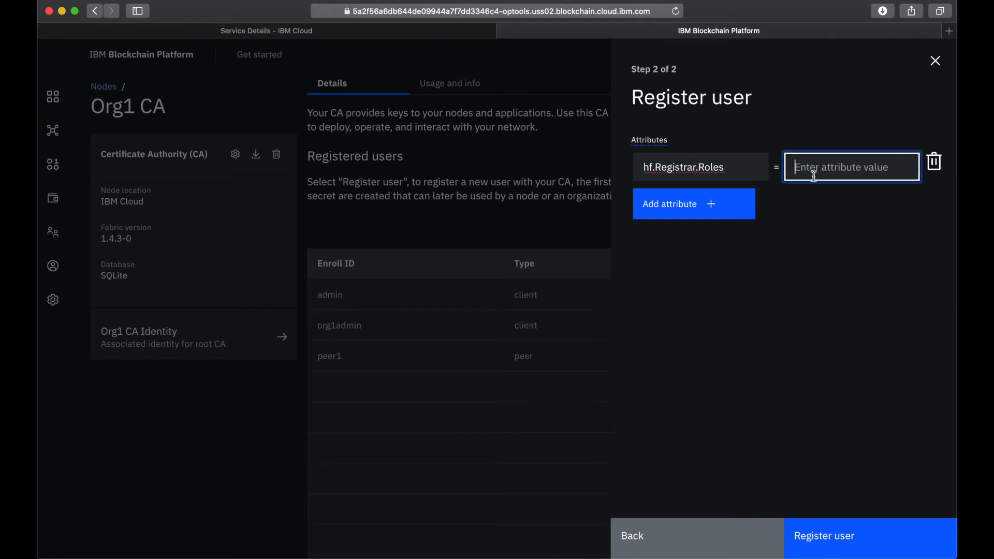
{"action": "type", "text": "*"}
{"action": "left_click", "coordinate": [828, 538]}
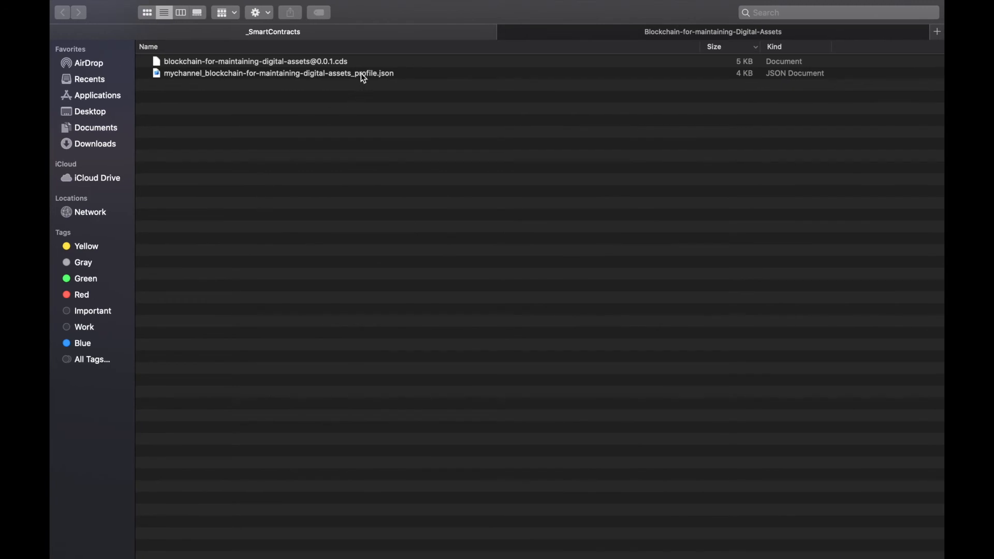
- Copy mychannel_blockchain-for-maintaining-digital-assets_profile.json from _SmartContracts into the project's web-app/server/config folder
{"action": "left_click", "coordinate": [362, 78]}
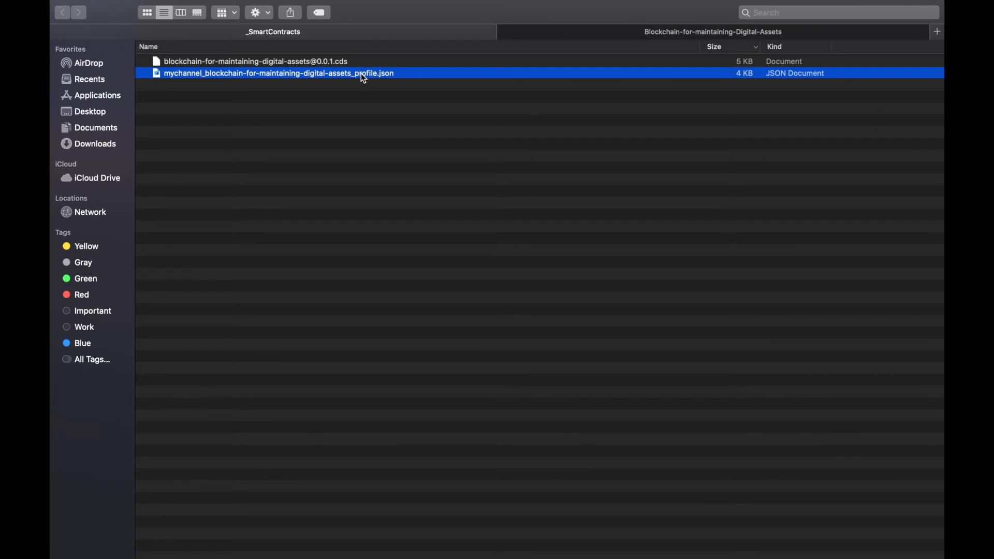
{"action": "left_click", "coordinate": [593, 32]}
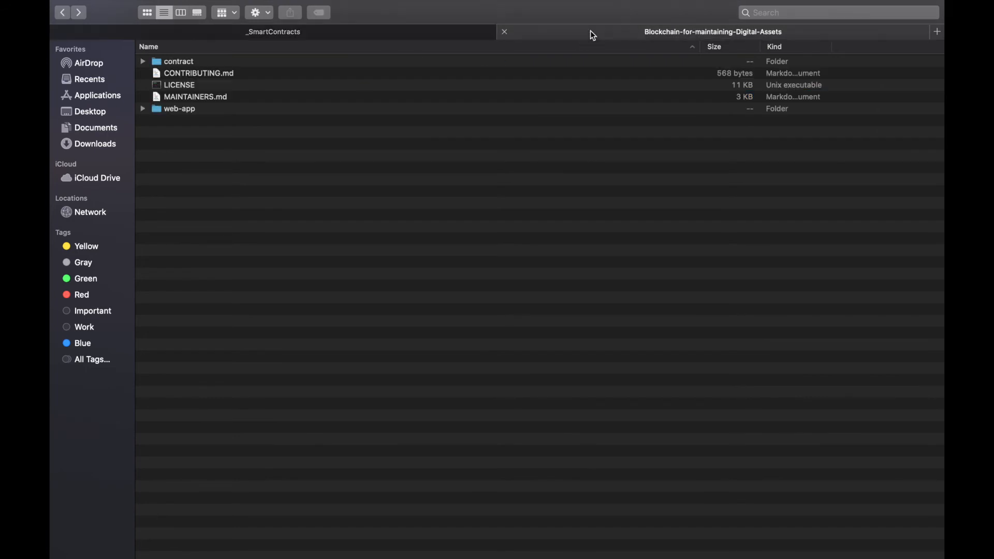
{"action": "left_click", "coordinate": [145, 110]}
{"action": "left_click", "coordinate": [155, 133]}
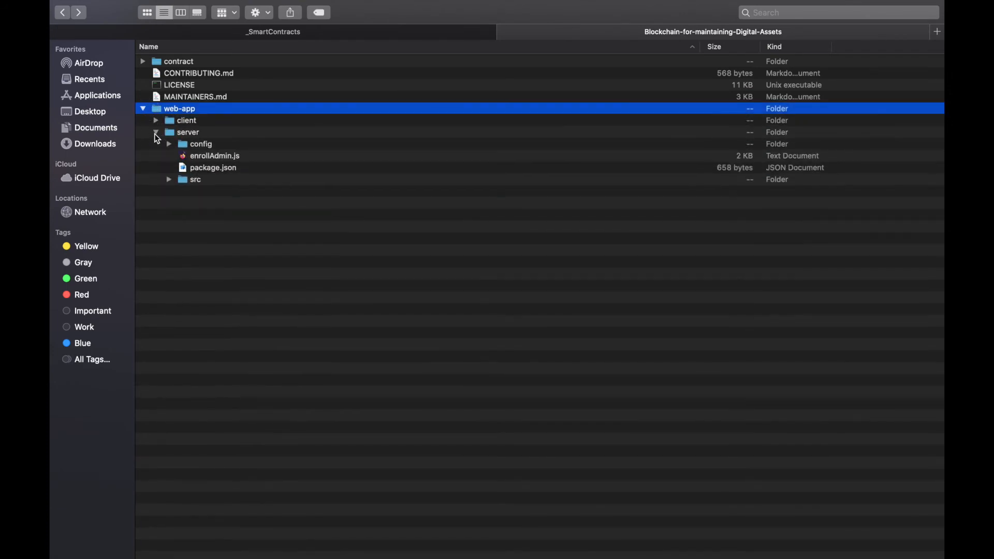
{"action": "left_click", "coordinate": [166, 143]}
{"action": "left_click", "coordinate": [201, 146]}
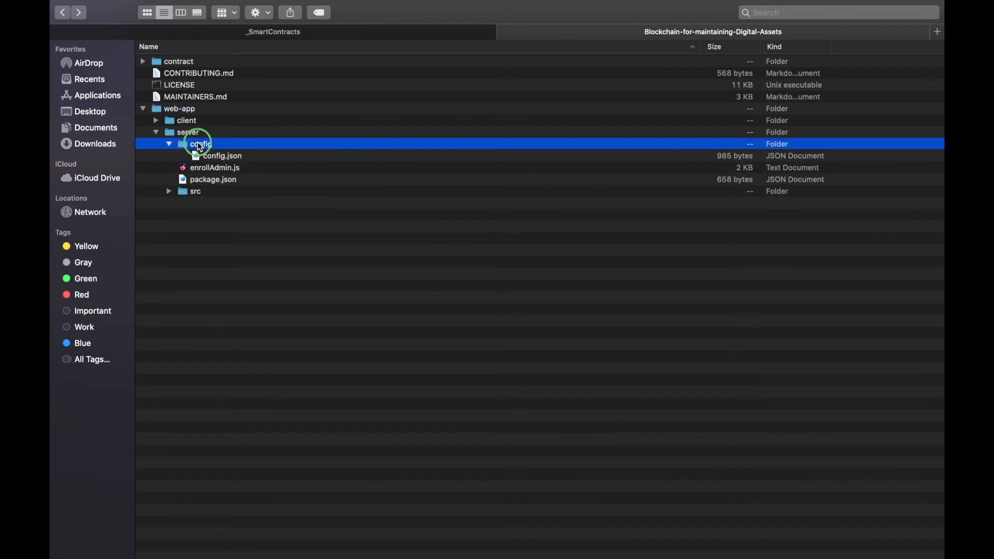
{"action": "right_click", "coordinate": [201, 147]}
{"action": "left_click", "coordinate": [272, 308]}
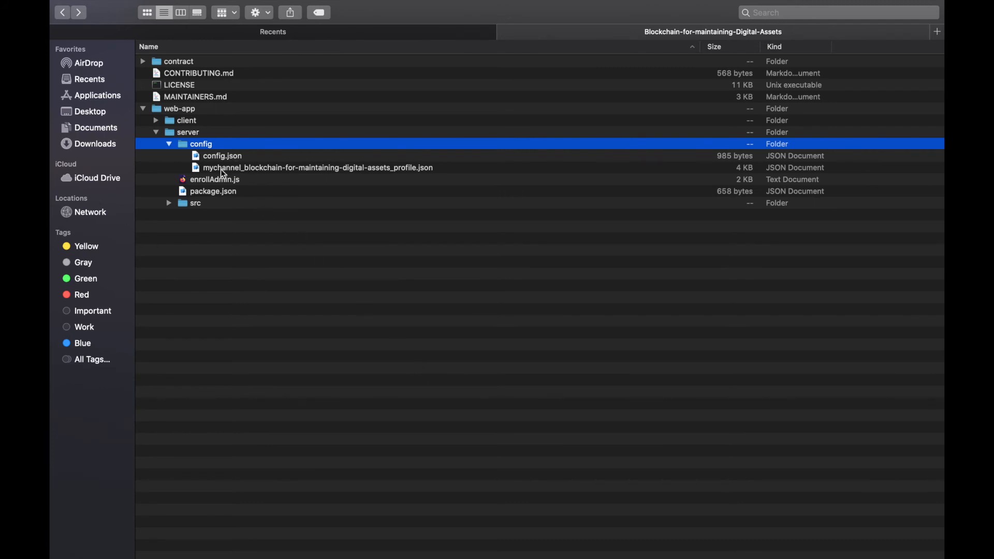
{"action": "left_click", "coordinate": [313, 172]}
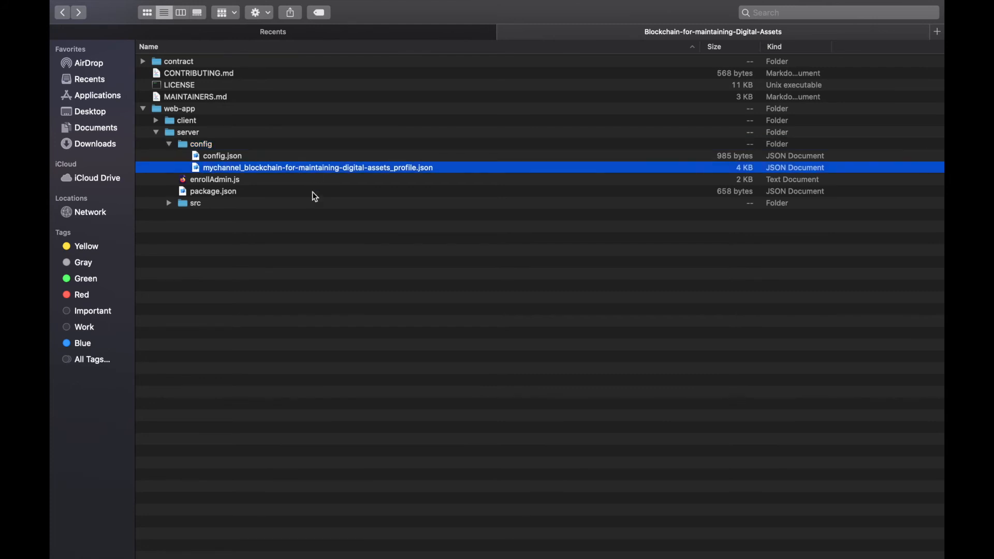
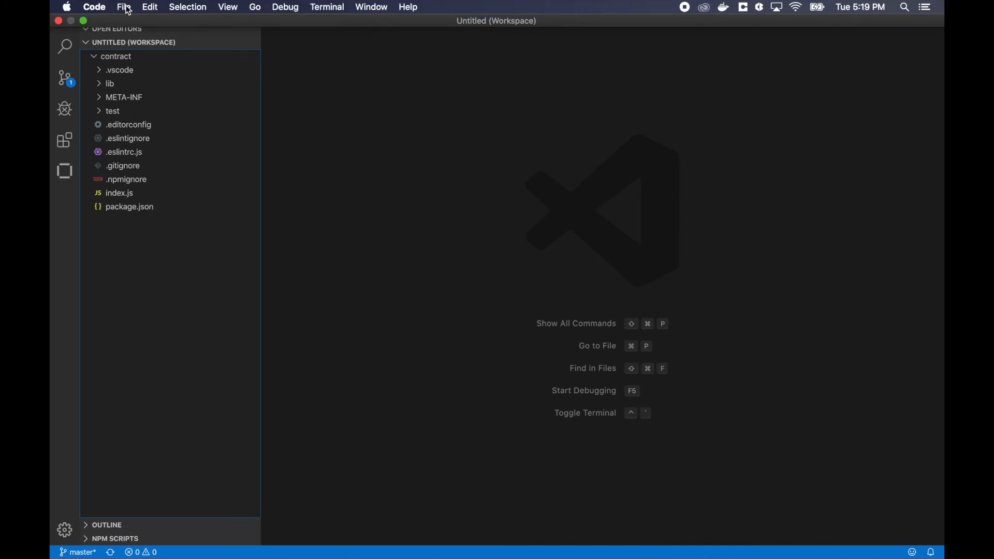
- Add the project's web-app folder to the workspace in Visual Studio Code
{"action": "left_click", "coordinate": [125, 7]}
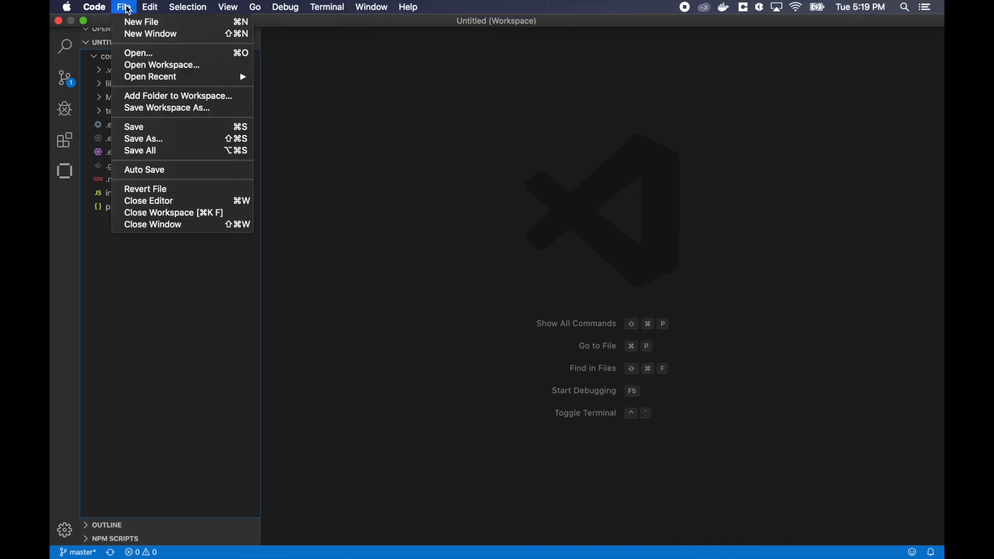
{"action": "left_click", "coordinate": [156, 97]}
{"action": "left_click", "coordinate": [644, 78]}
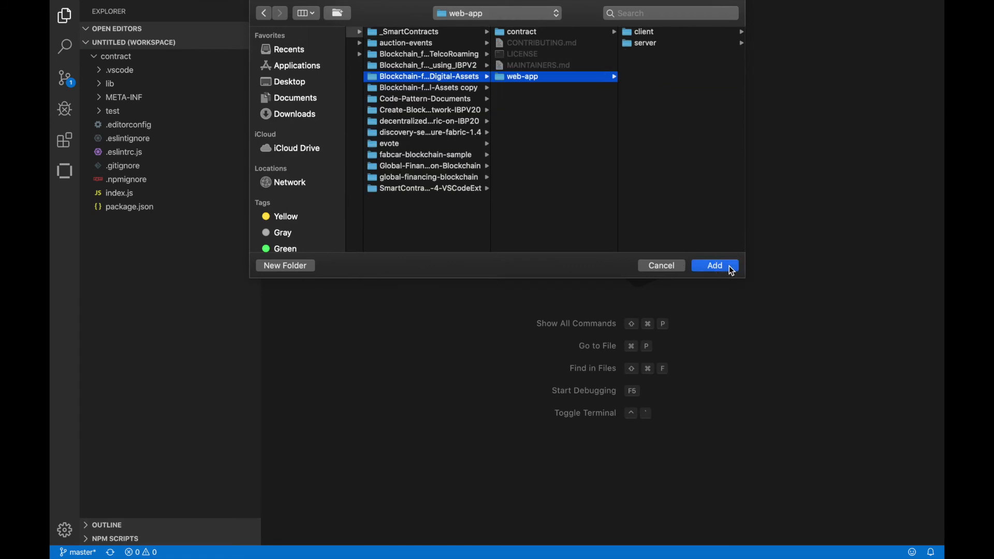
{"action": "left_click", "coordinate": [729, 266]}
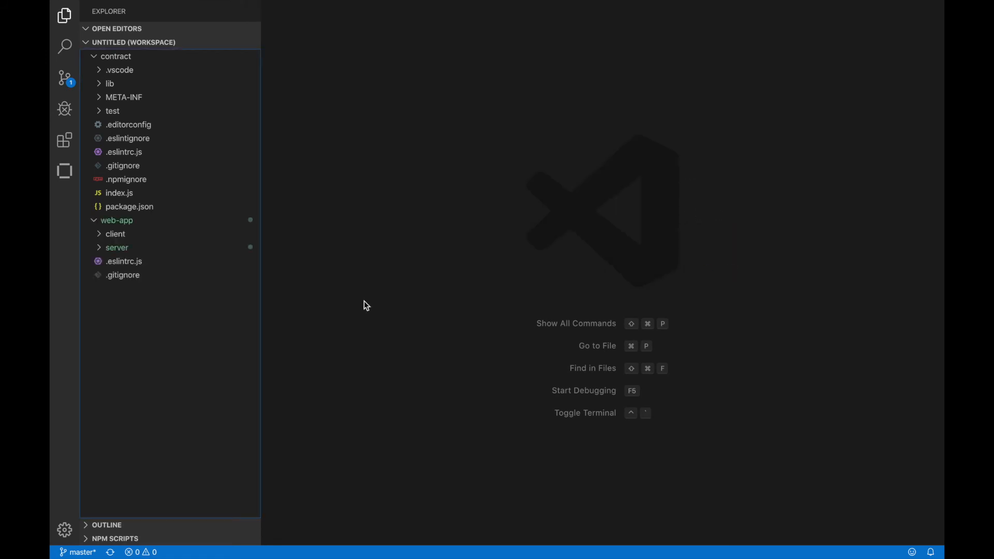
- Open config.json and the mychannel_blockchain-for-maintaining-digital-assets_profile.json connection profile from web-app/server/config
{"action": "left_click", "coordinate": [101, 249]}
{"action": "left_click", "coordinate": [103, 262]}
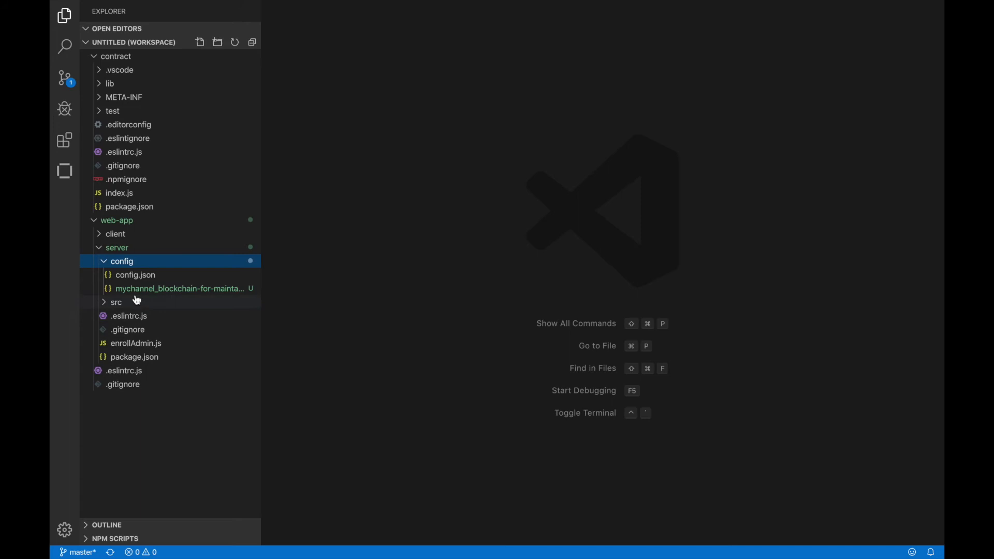
{"action": "left_click", "coordinate": [139, 276]}
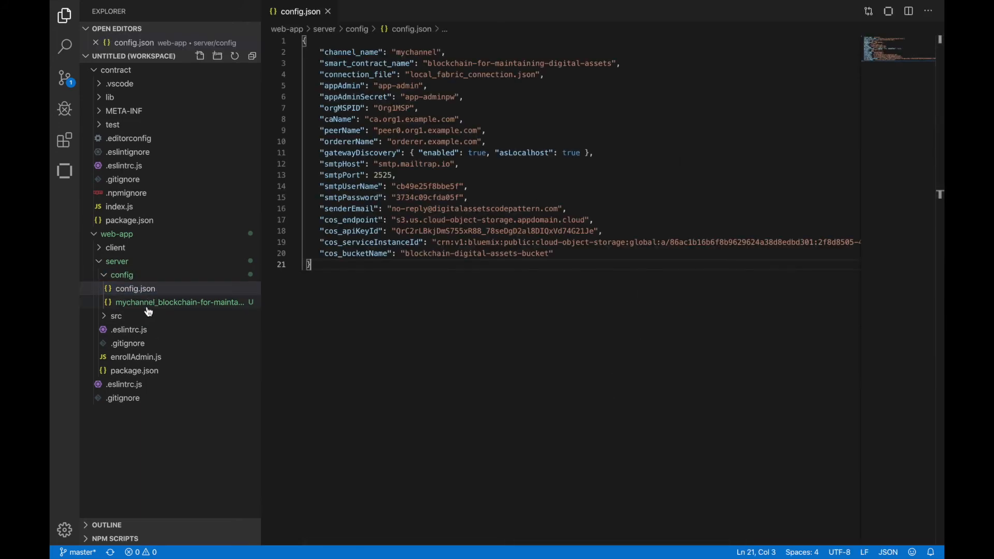
{"action": "left_click", "coordinate": [145, 305]}
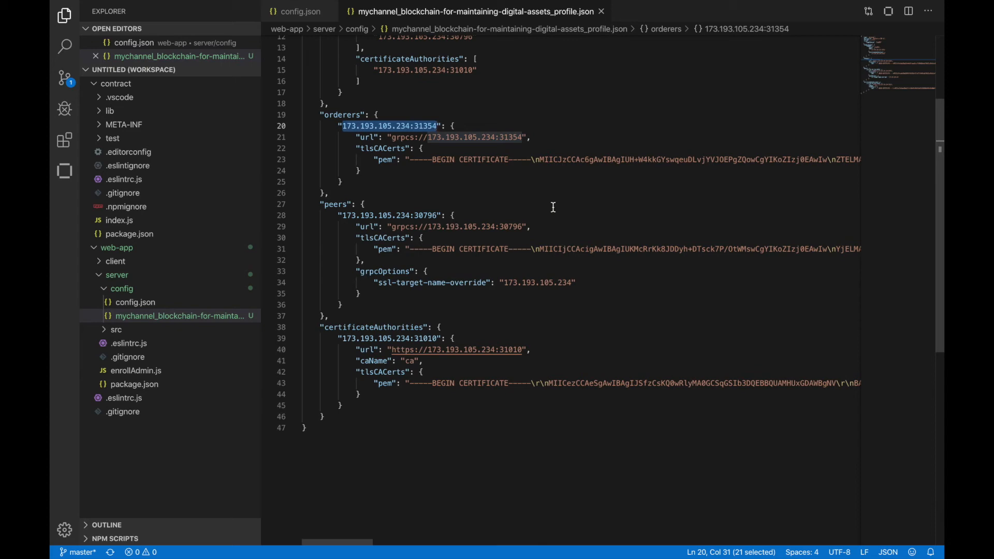
- Check the channel name in config.json against the connection profile and review the smart_contract_name entry
{"action": "scroll", "coordinate": [581, 150], "scroll_direction": "up", "scroll_amount": 5}
{"action": "left_click", "coordinate": [592, 87]}
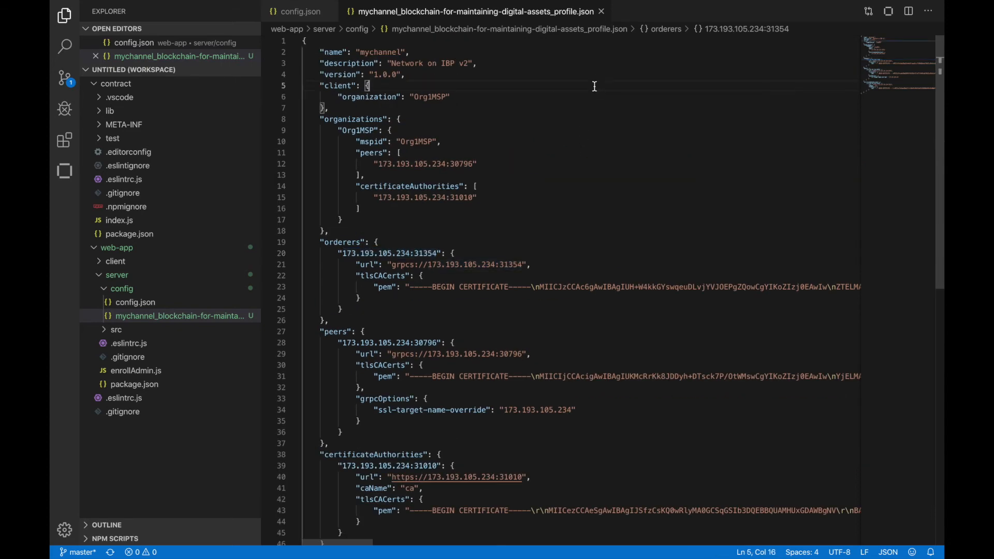
{"action": "left_click", "coordinate": [279, 9]}
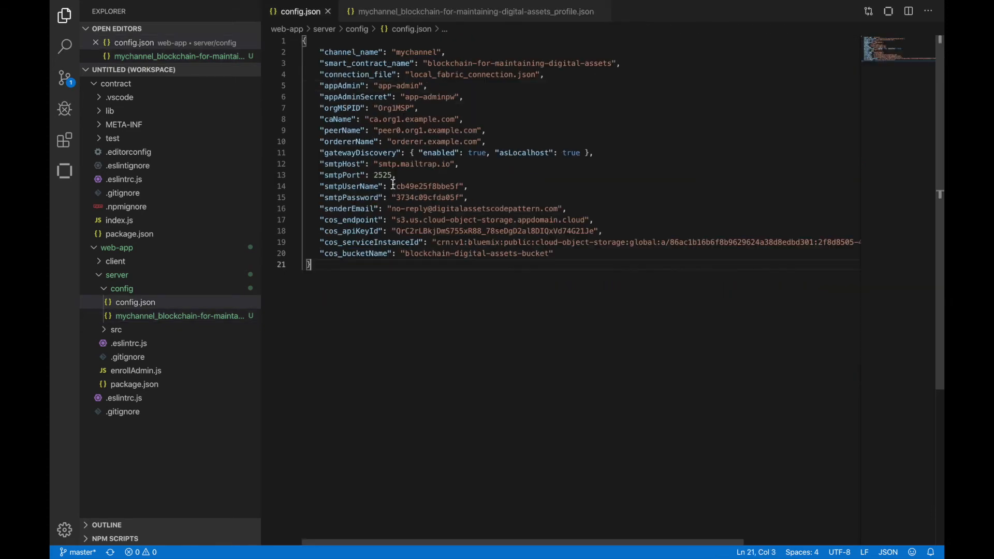
{"action": "left_click_drag", "start_coordinate": [324, 52], "coordinate": [454, 49]}
{"action": "left_click", "coordinate": [444, 15]}
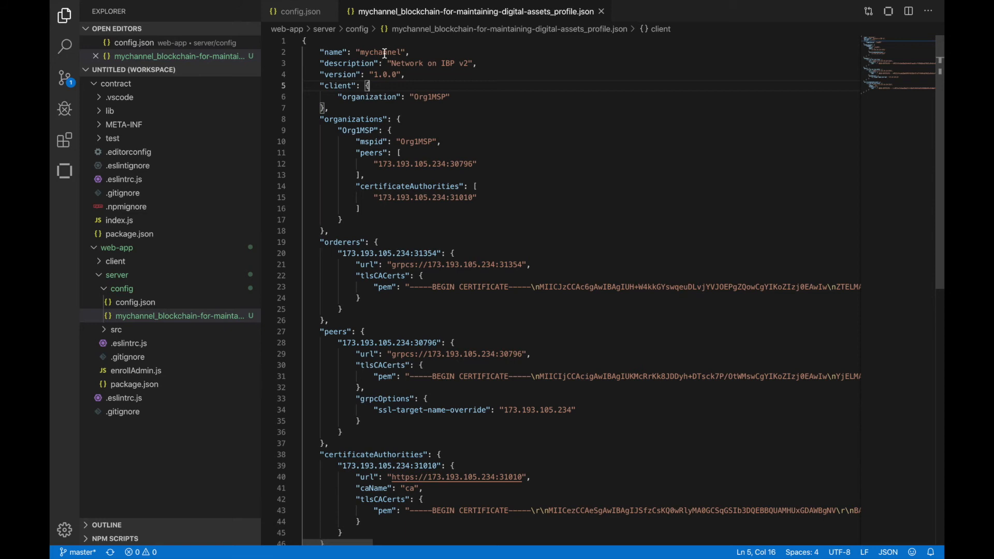
{"action": "left_click", "coordinate": [311, 16]}
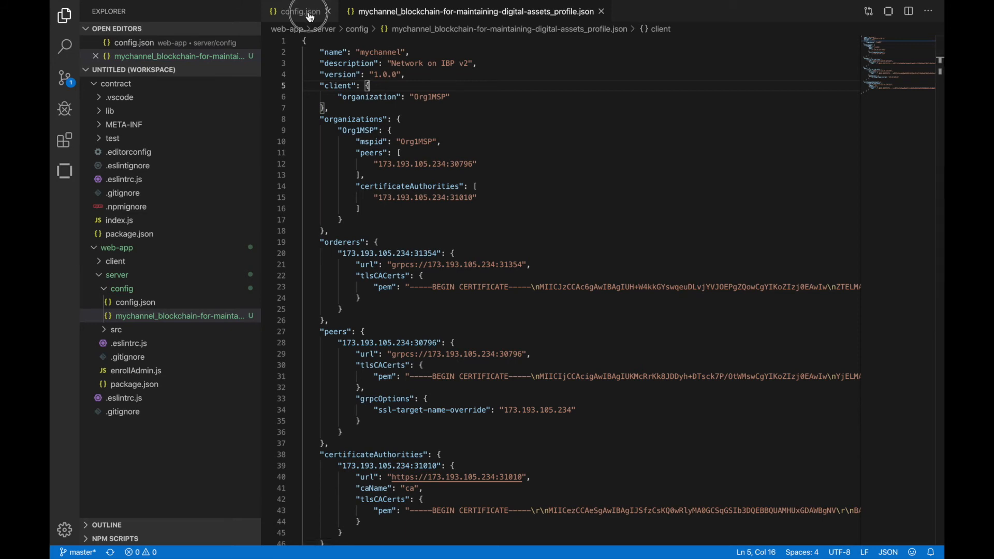
{"action": "left_click_drag", "start_coordinate": [322, 63], "coordinate": [614, 63]}
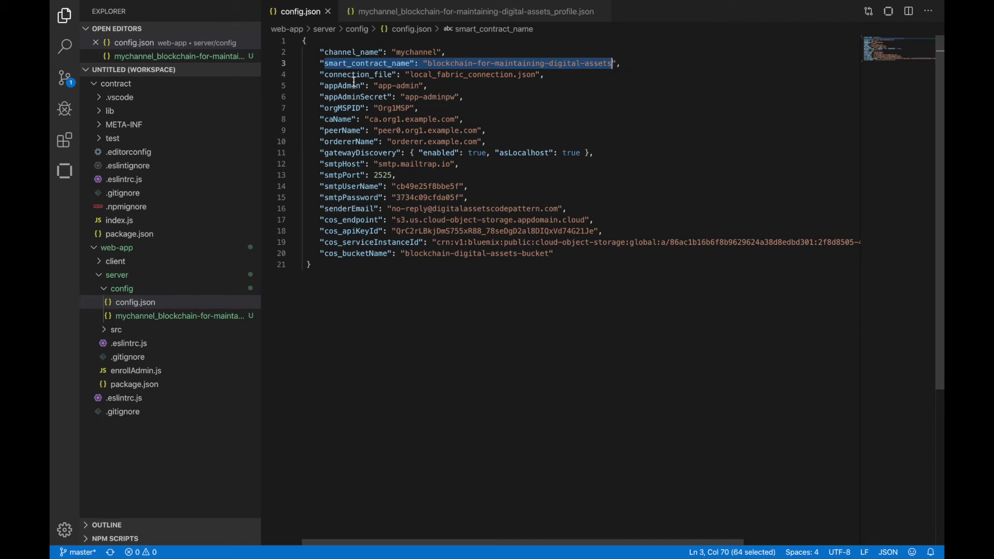
- Set connection_file in config.json to mychannel_blockchain-for-maintaining-digital-assets_profile.json
{"action": "left_click_drag", "start_coordinate": [324, 75], "coordinate": [393, 75]}
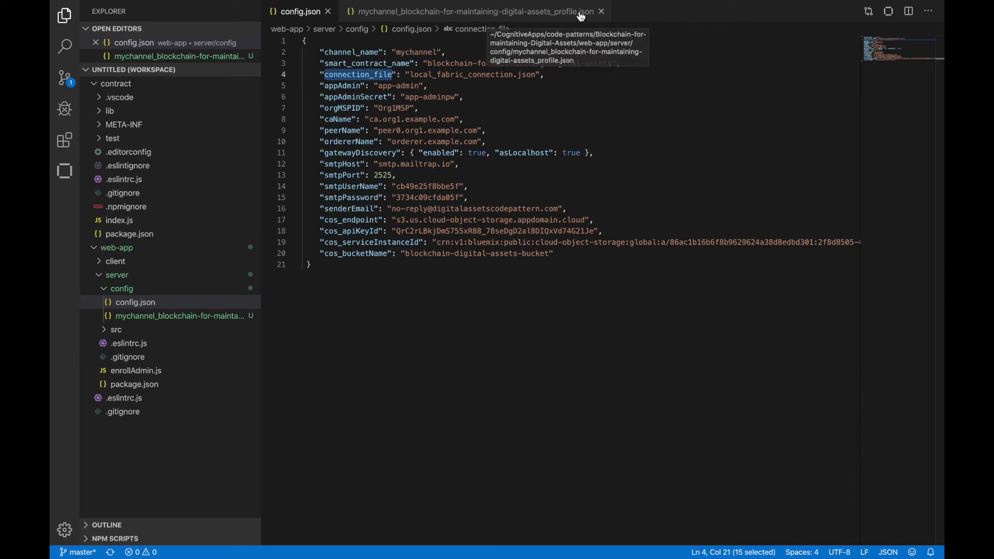
{"action": "left_click_drag", "start_coordinate": [411, 75], "coordinate": [520, 76]}
{"action": "type", "text": "mychannel_"}
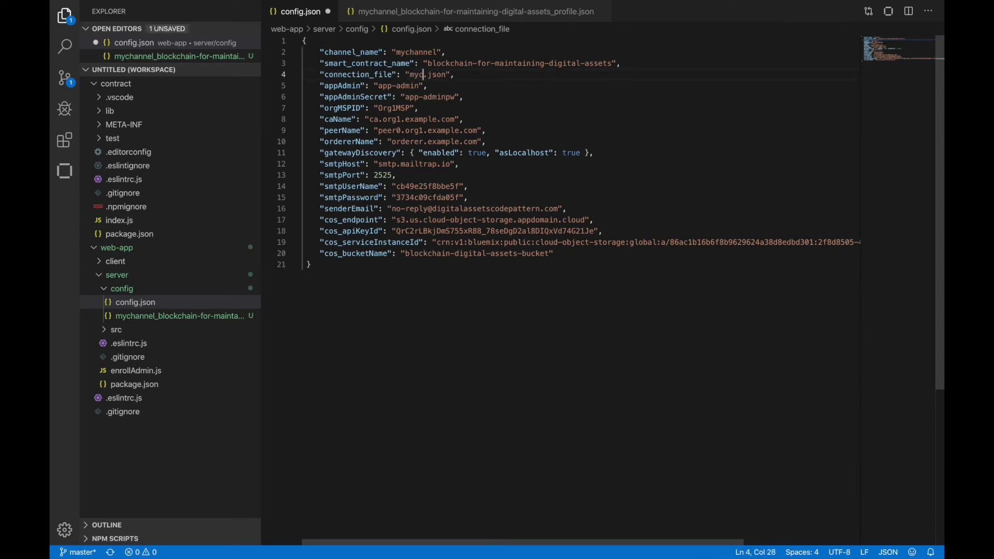
{"action": "type", "text": "blockchain-for-maintaining"}
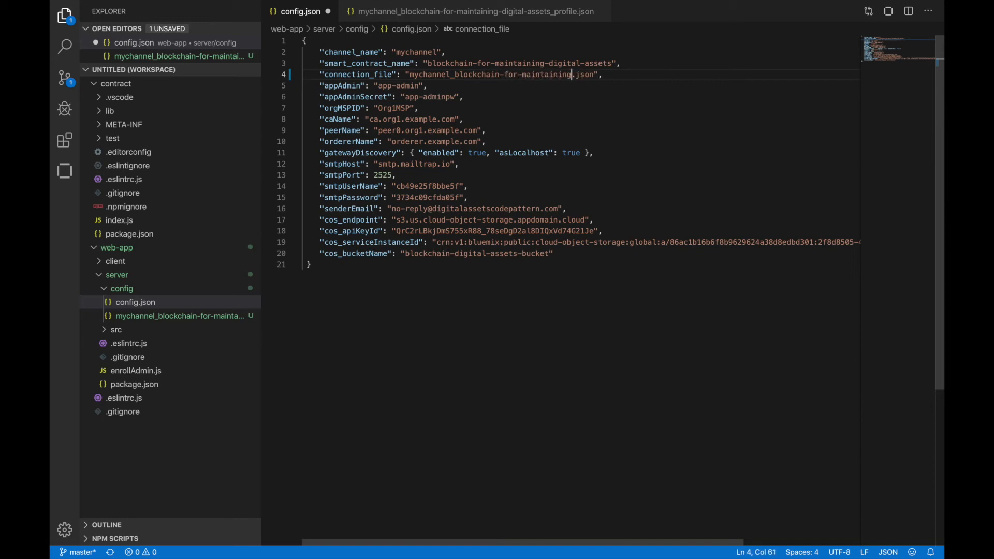
{"action": "type", "text": "-digital"}
{"action": "type", "text": "-assets_profile"}
- Review the app admin credentials, orgMSPID, and the CA, peer and orderer name entries in config.json
{"action": "left_click_drag", "start_coordinate": [324, 86], "coordinate": [470, 94]}
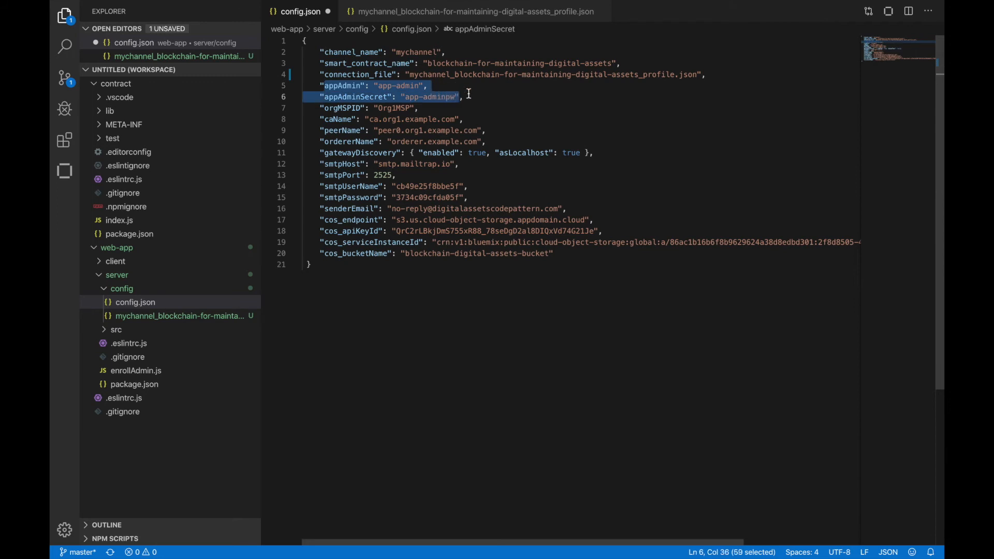
{"action": "left_click", "coordinate": [522, 108]}
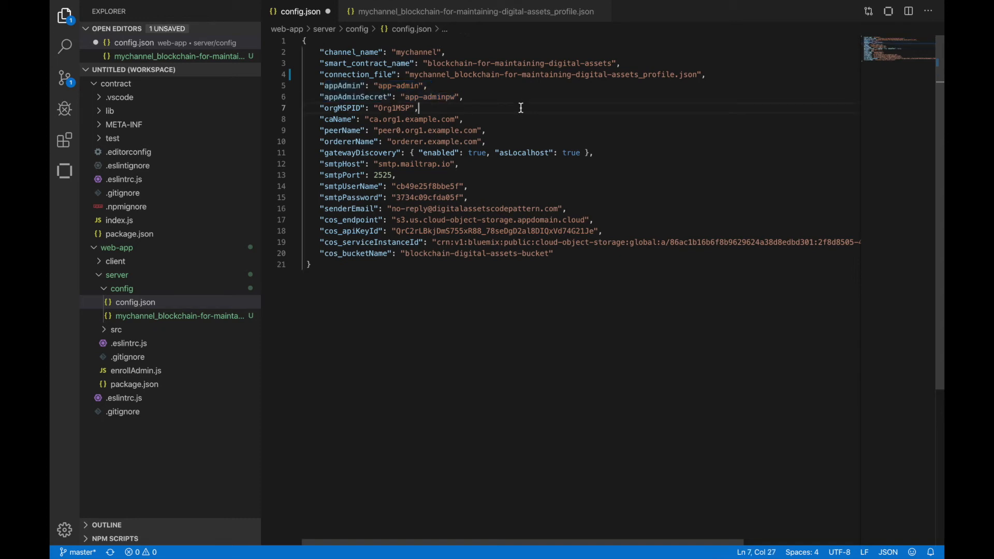
{"action": "left_click_drag", "start_coordinate": [334, 110], "coordinate": [362, 109]}
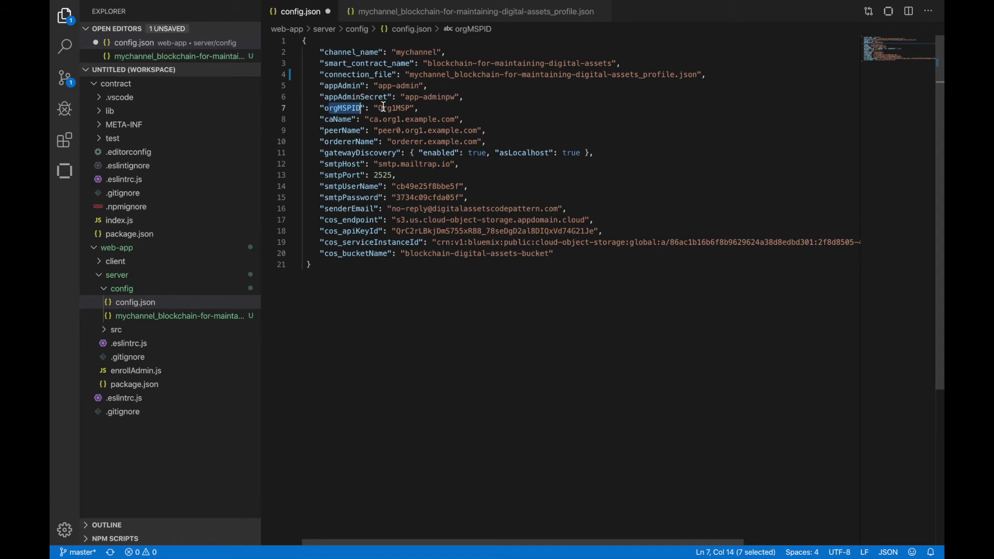
{"action": "double_click", "coordinate": [384, 108]}
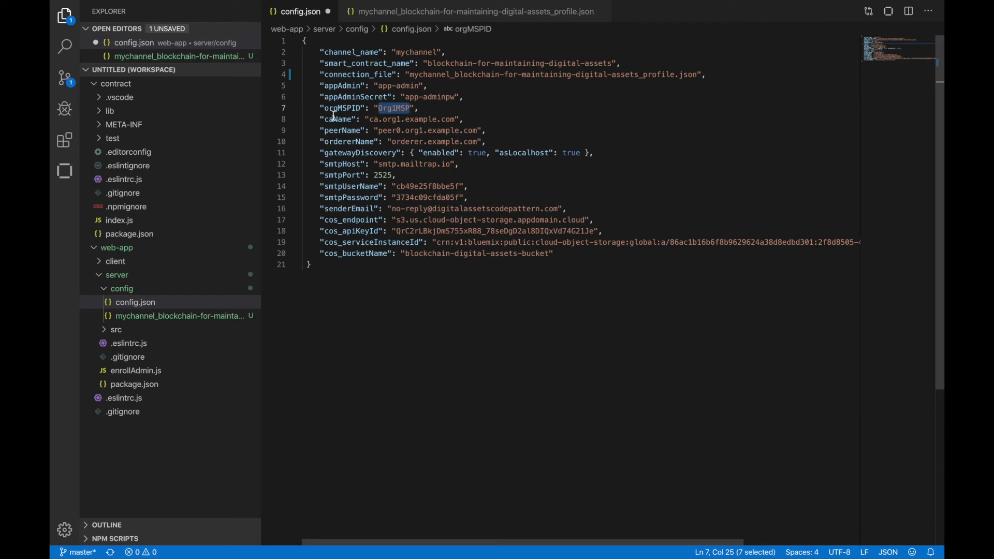
{"action": "left_click_drag", "start_coordinate": [325, 120], "coordinate": [376, 143]}
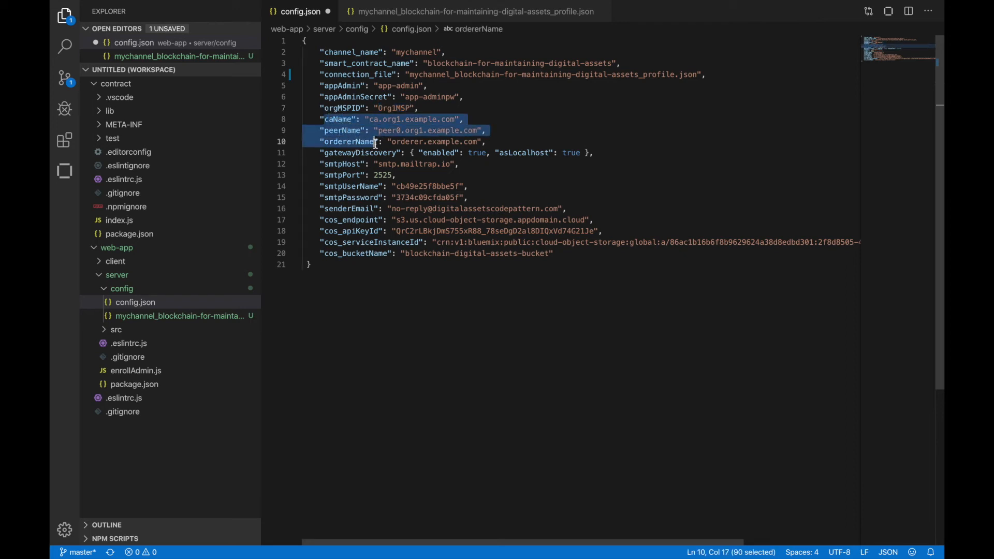
{"action": "left_click", "coordinate": [375, 143]}
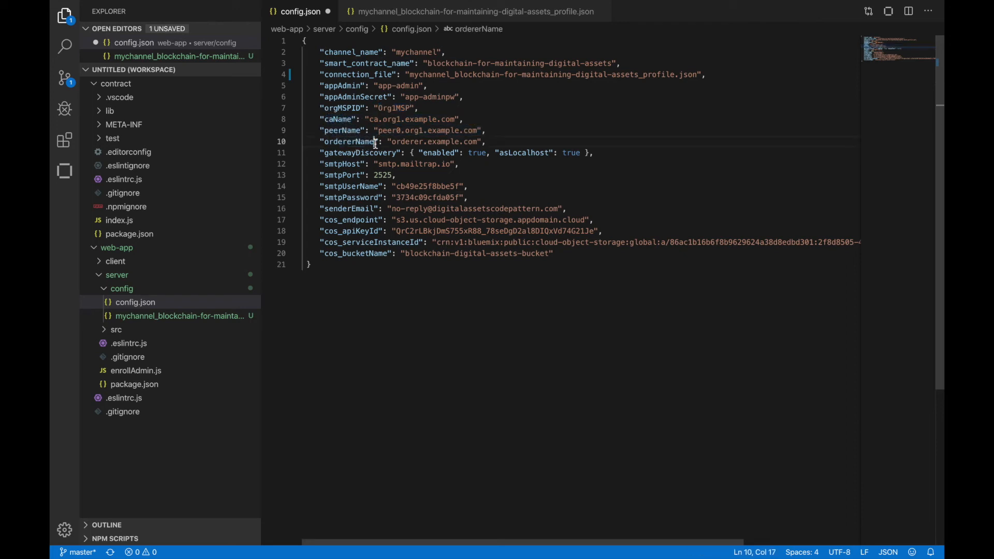
- Copy the certificate authority address 173.193.105.234:31010 from the connection profile into caName in config.json
{"action": "left_click", "coordinate": [411, 20]}
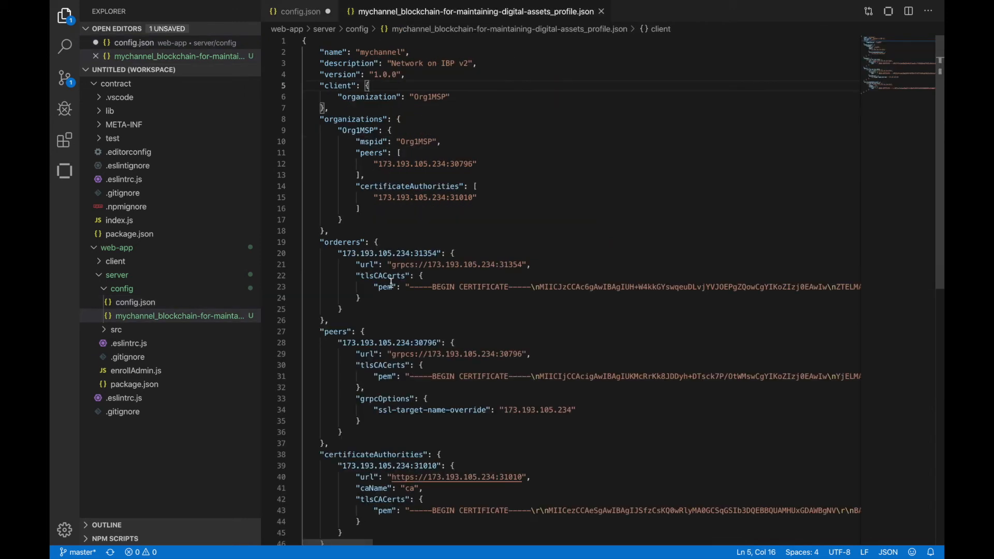
{"action": "scroll", "coordinate": [393, 327], "scroll_direction": "down", "scroll_amount": 5}
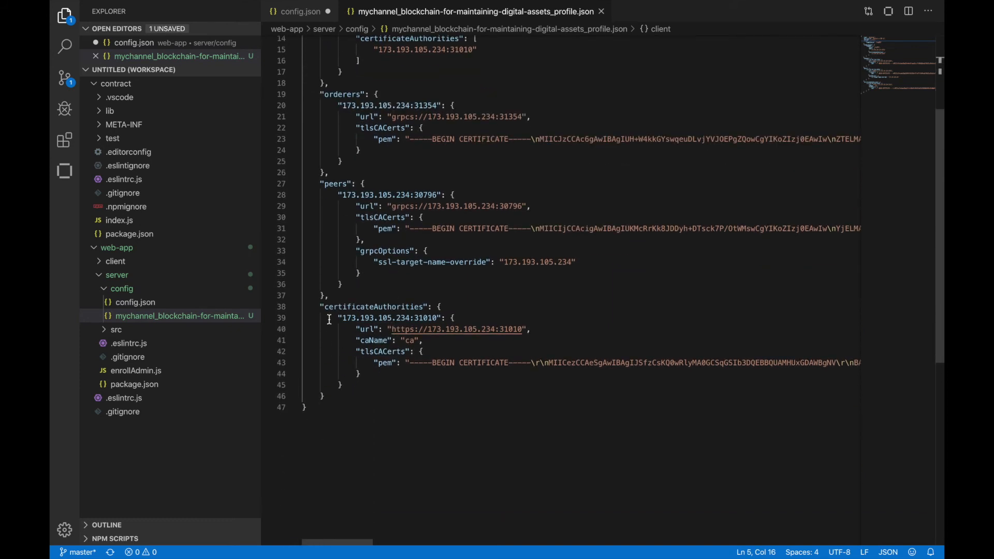
{"action": "left_click_drag", "start_coordinate": [342, 318], "coordinate": [438, 316]}
{"action": "key", "text": "ctrl+c"}
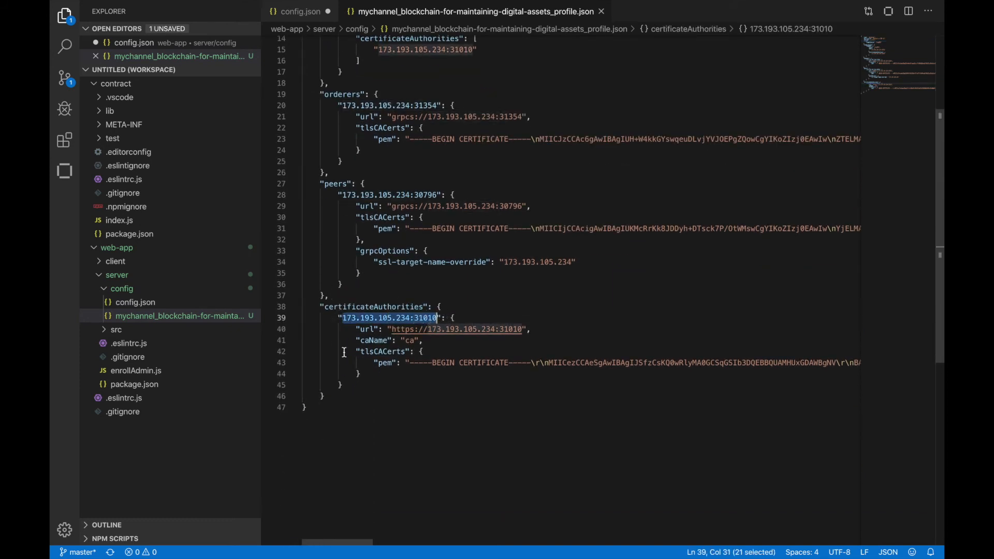
{"action": "left_click", "coordinate": [315, 15]}
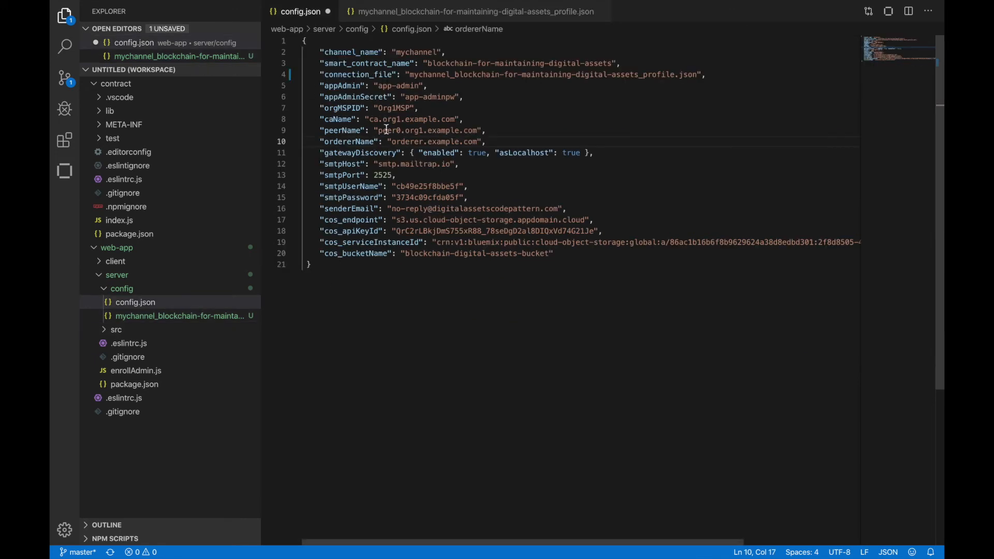
{"action": "left_click", "coordinate": [381, 120]}
{"action": "left_click", "coordinate": [456, 120], "text": "shift"}
{"action": "key", "text": "ctrl+v"}
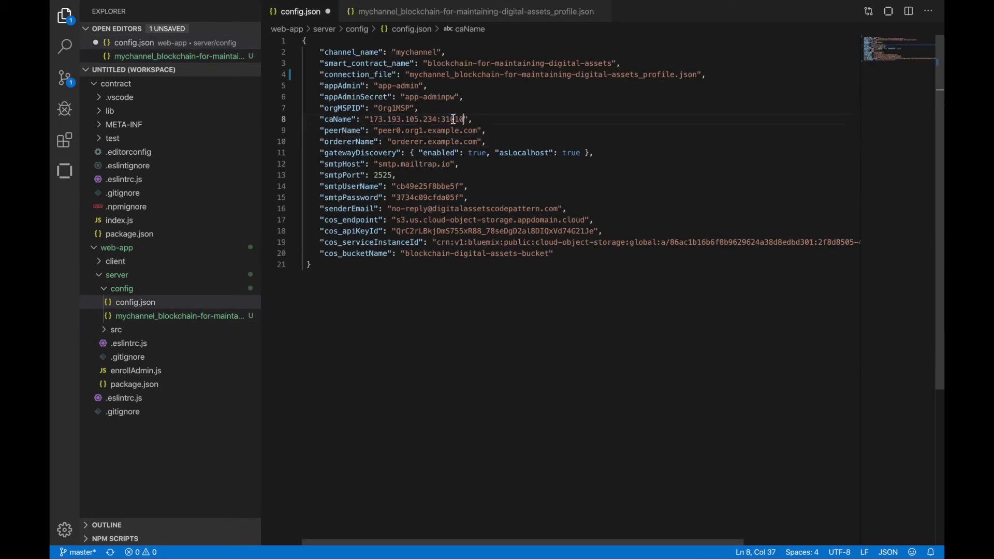
- Copy the peer address 173.193.105.234:30796 from the connection profile into peerName in config.json
{"action": "left_click", "coordinate": [448, 12]}
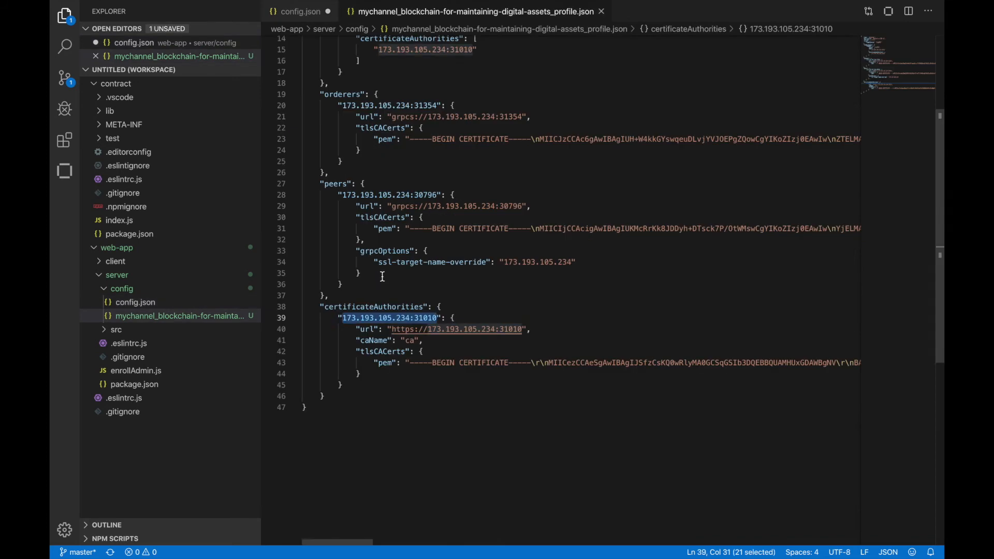
{"action": "left_click", "coordinate": [341, 196]}
{"action": "left_click_drag", "start_coordinate": [342, 196], "coordinate": [437, 196]}
{"action": "key", "text": "ctrl+c"}
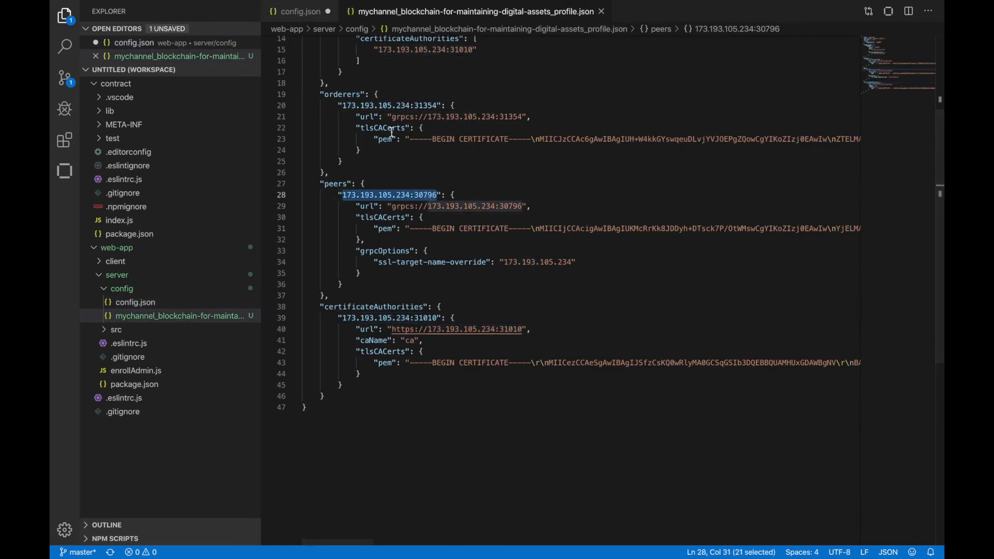
{"action": "left_click", "coordinate": [299, 12]}
{"action": "left_click_drag", "start_coordinate": [379, 132], "coordinate": [481, 132]}
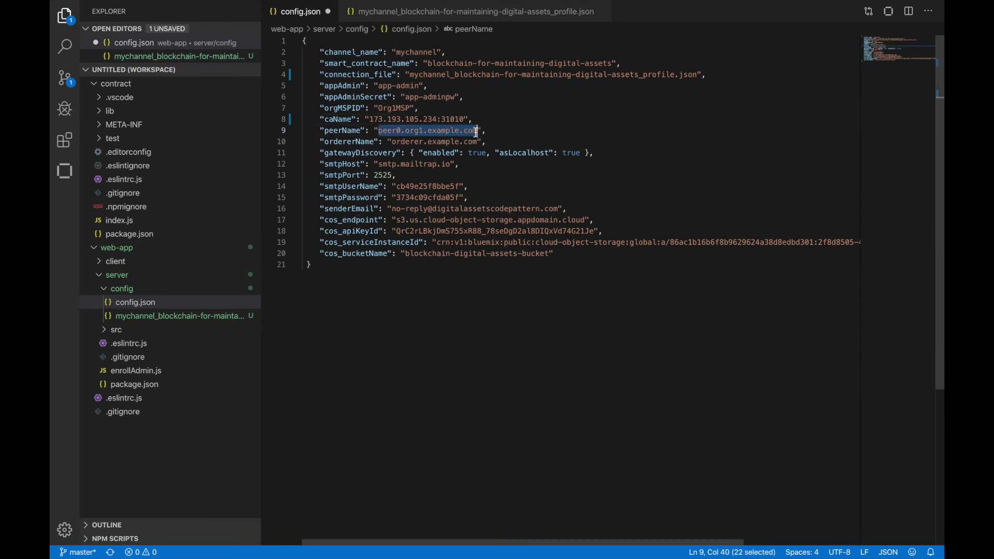
{"action": "key", "text": "ctrl+v"}
- Copy the orderer address 173.193.105.234:31354 from the connection profile into ordererName in config.json
{"action": "left_click", "coordinate": [422, 14]}
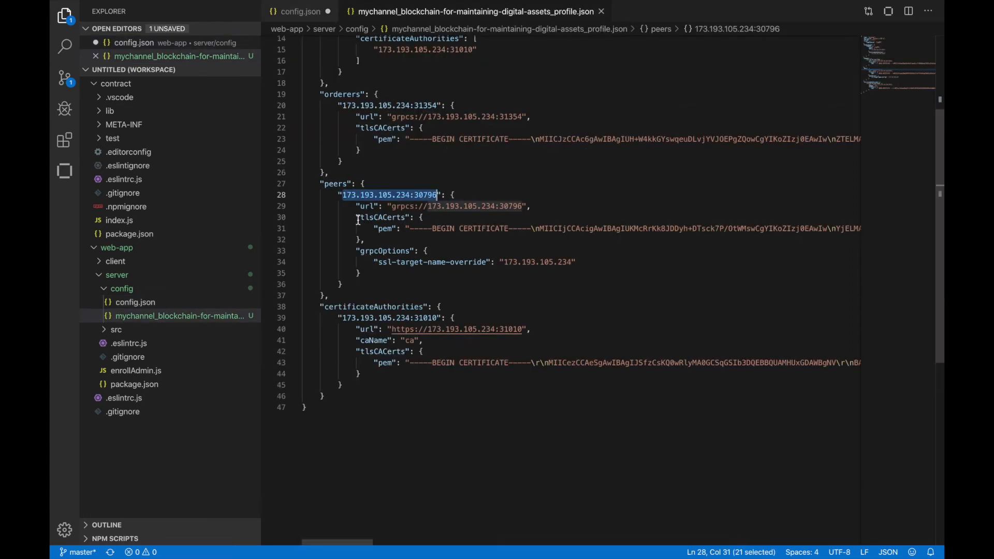
{"action": "left_click_drag", "start_coordinate": [342, 105], "coordinate": [437, 106]}
{"action": "key", "text": "ctrl+c"}
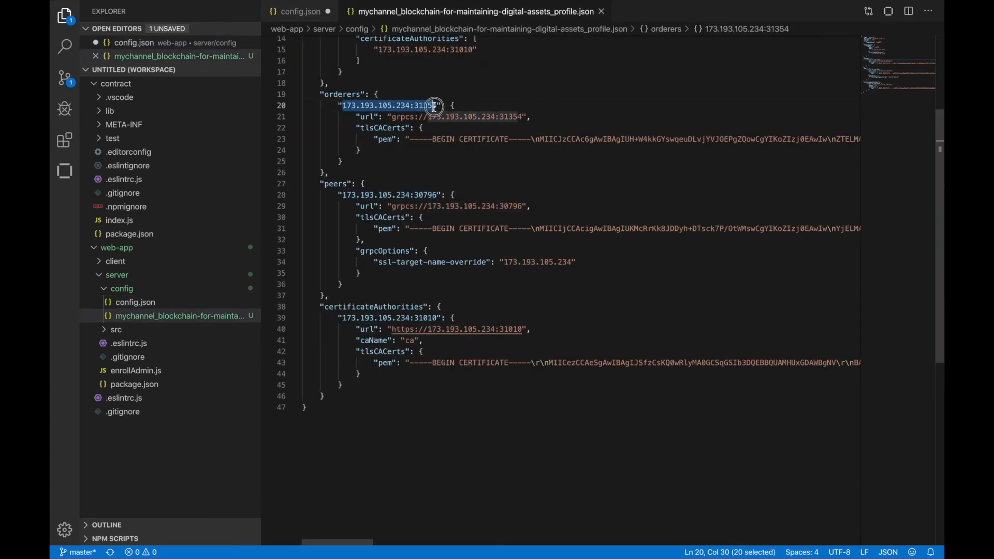
{"action": "left_click", "coordinate": [299, 12]}
{"action": "left_click_drag", "start_coordinate": [392, 142], "coordinate": [477, 141]}
{"action": "key", "text": "ctrl+v"}
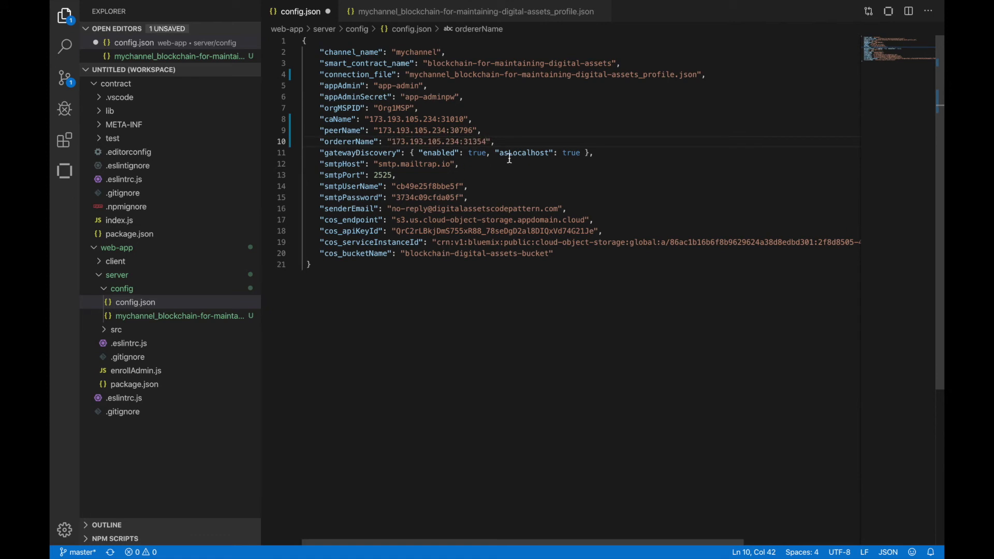
- Set asLocalhost to false in the gatewayDiscovery entry of config.json
{"action": "left_click", "coordinate": [572, 154]}
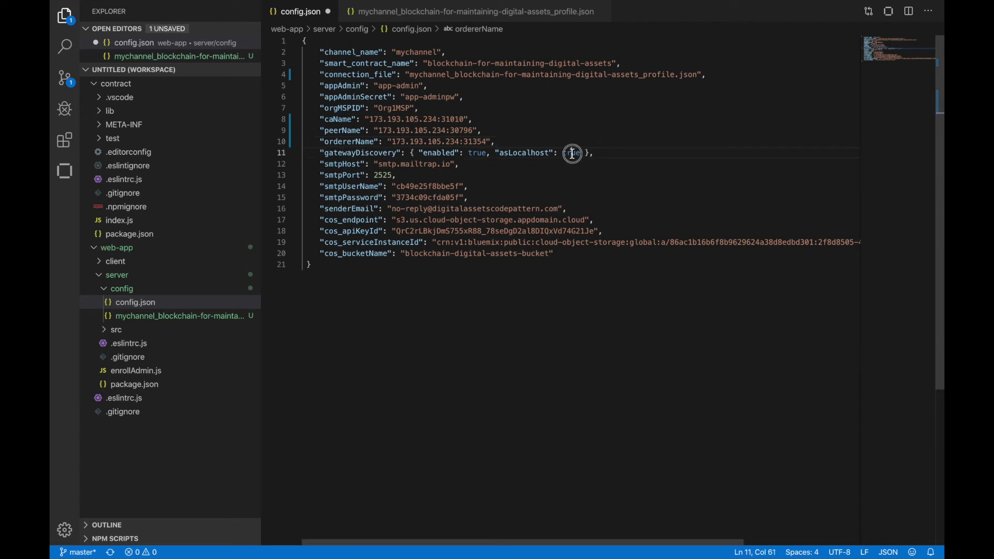
{"action": "type", "text": "fals"}
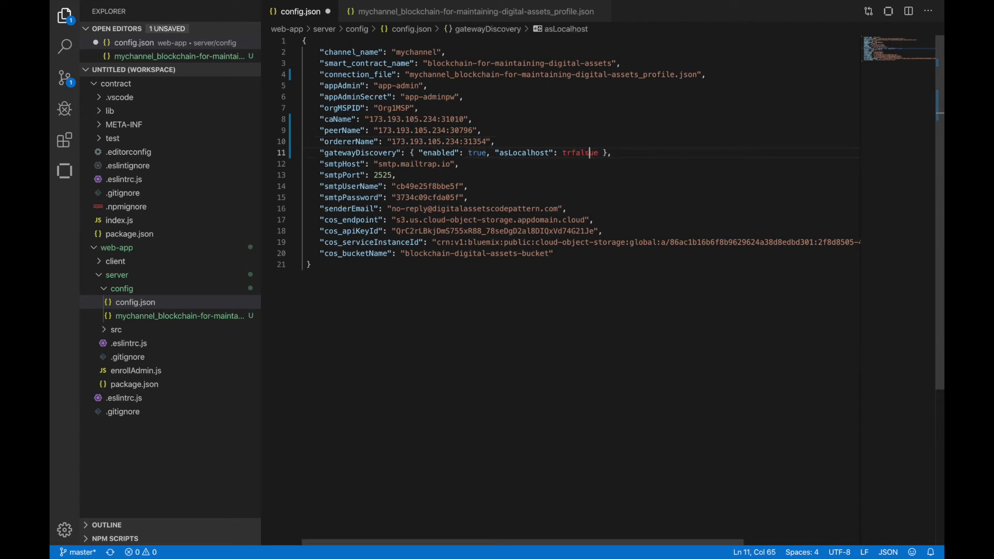
{"action": "left_click", "coordinate": [565, 154]}
{"action": "left_click_drag", "start_coordinate": [562, 154], "coordinate": [599, 153]}
{"action": "type", "text": "false"}
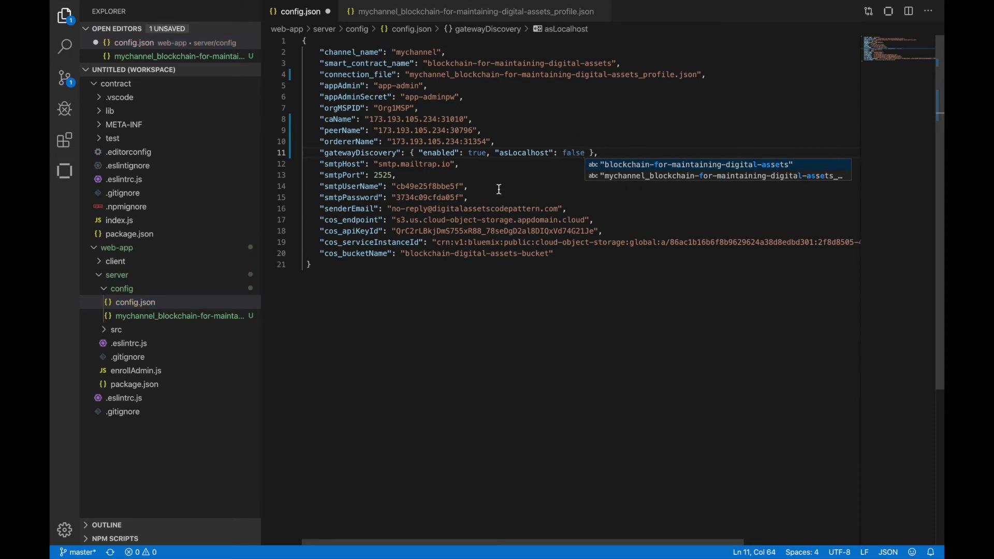
{"action": "left_click", "coordinate": [461, 188]}
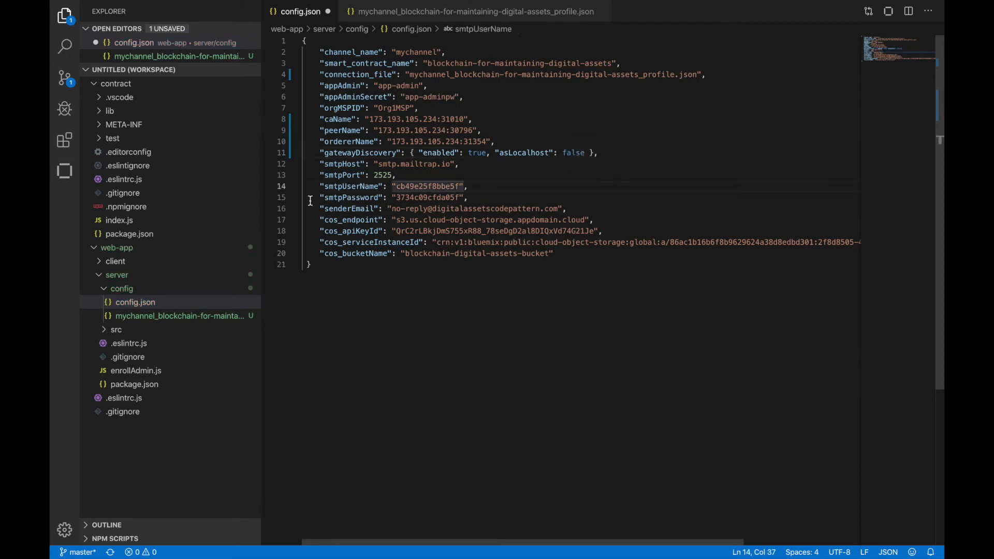
- Highlight the smtpHost through smtpPassword entries in config.json and save the file
{"action": "left_click", "coordinate": [322, 164]}
{"action": "left_click_drag", "start_coordinate": [330, 164], "coordinate": [470, 198]}
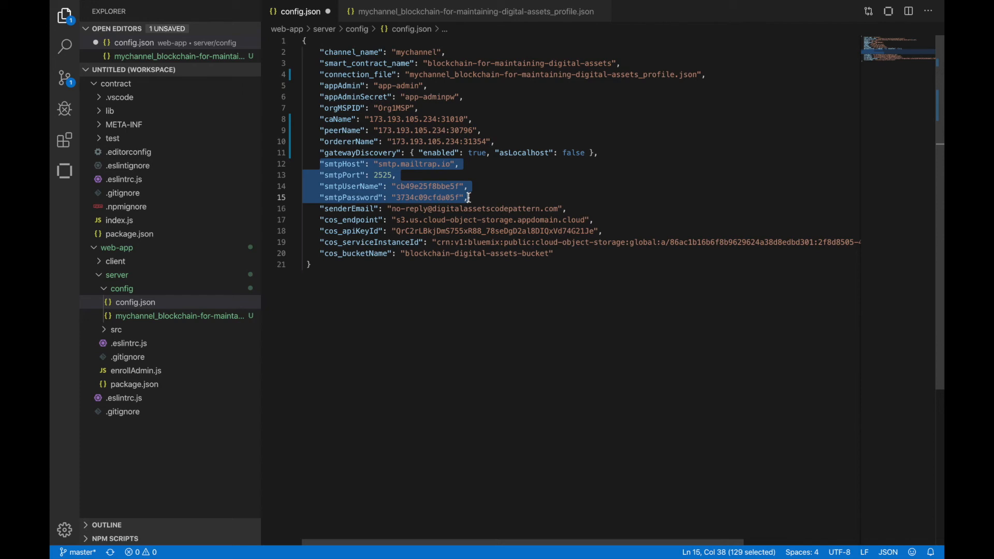
{"action": "key", "text": "super+s"}
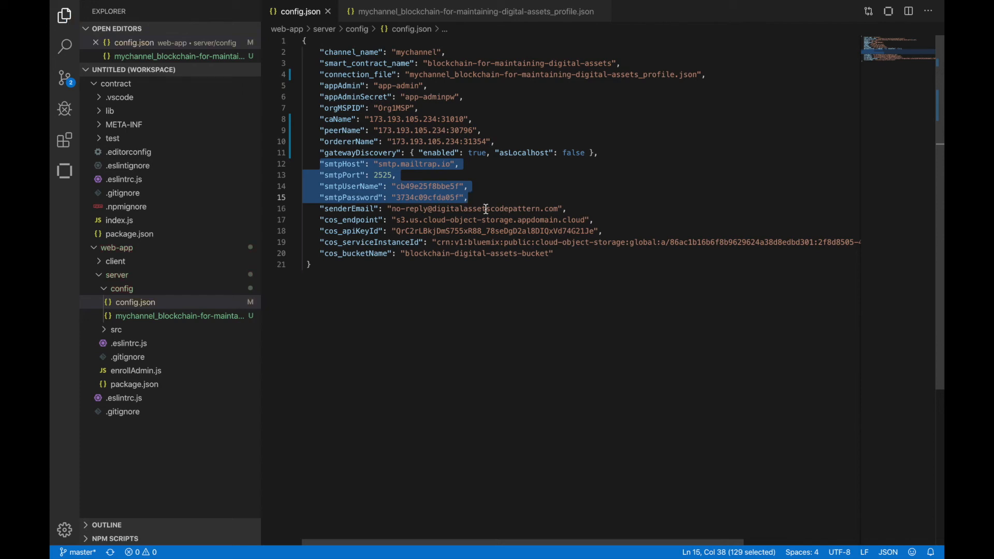
- Switch to the browser, load mailtrap.io in a new tab and open the account's MyInbox inbox
{"action": "key", "text": "ctrl+Right"}
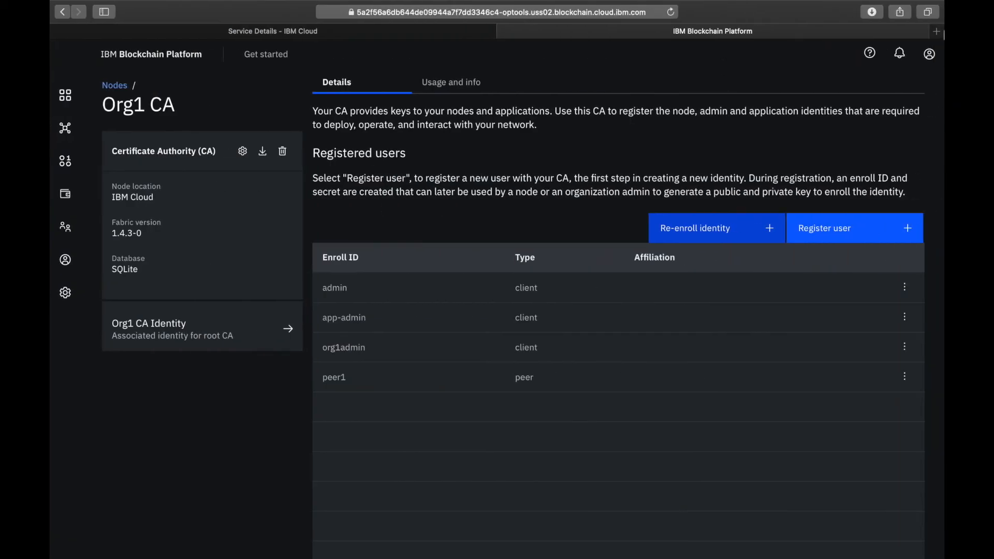
{"action": "left_click", "coordinate": [936, 32]}
{"action": "type", "text": "mailtrap.io"}
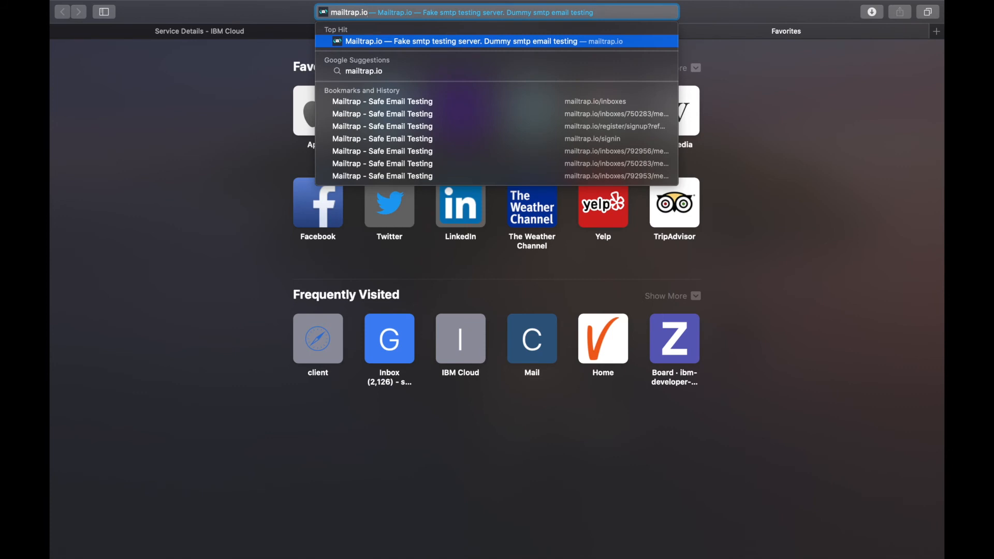
{"action": "key", "text": "Return"}
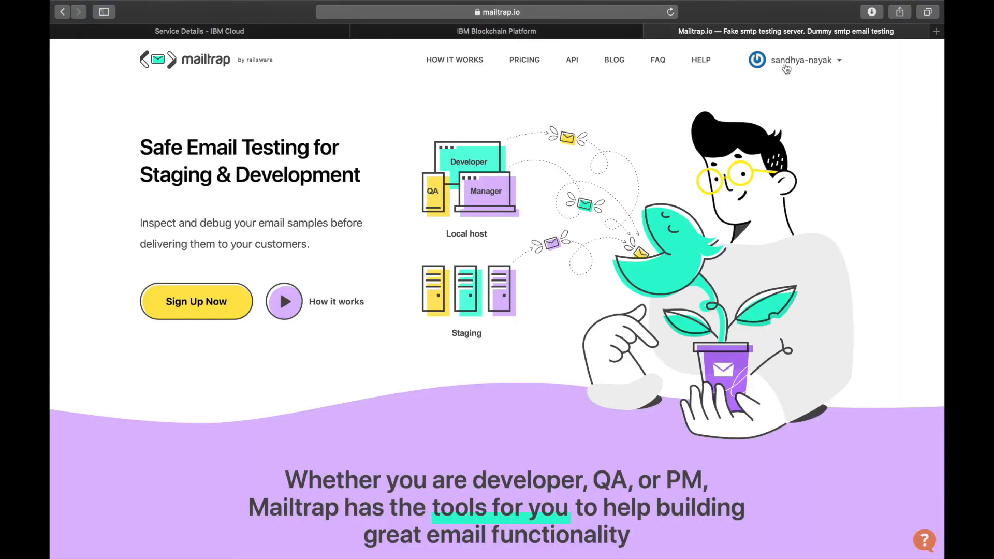
{"action": "left_click", "coordinate": [785, 65]}
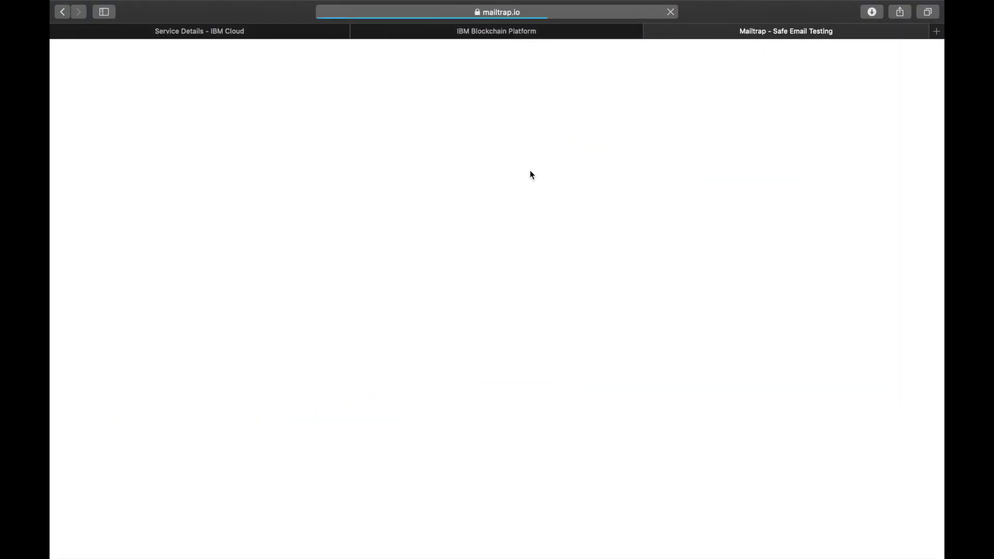
{"action": "left_click", "coordinate": [133, 184]}
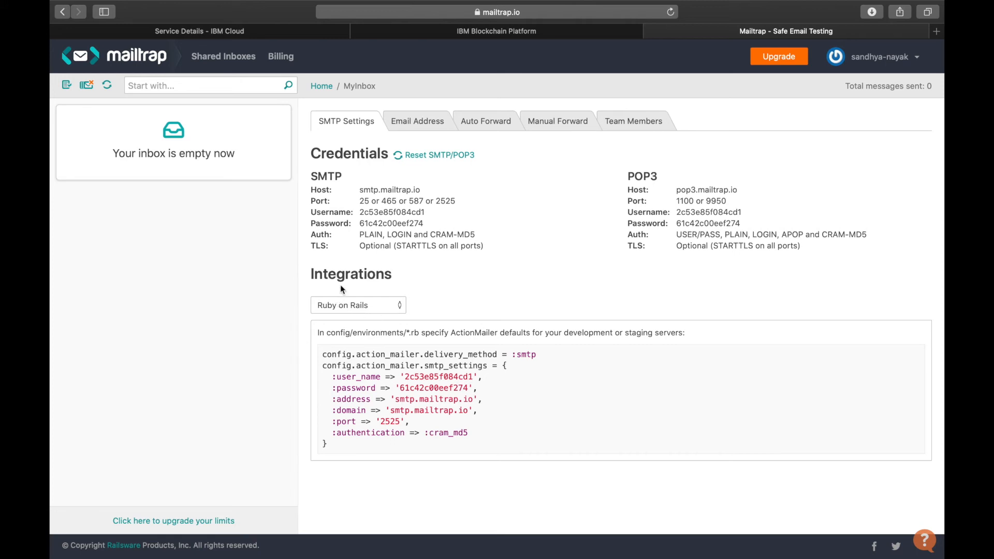
- Set the inbox's integration example to Nodemailer
{"action": "left_click", "coordinate": [355, 306]}
{"action": "scroll", "coordinate": [364, 463], "scroll_direction": "down", "scroll_amount": 3}
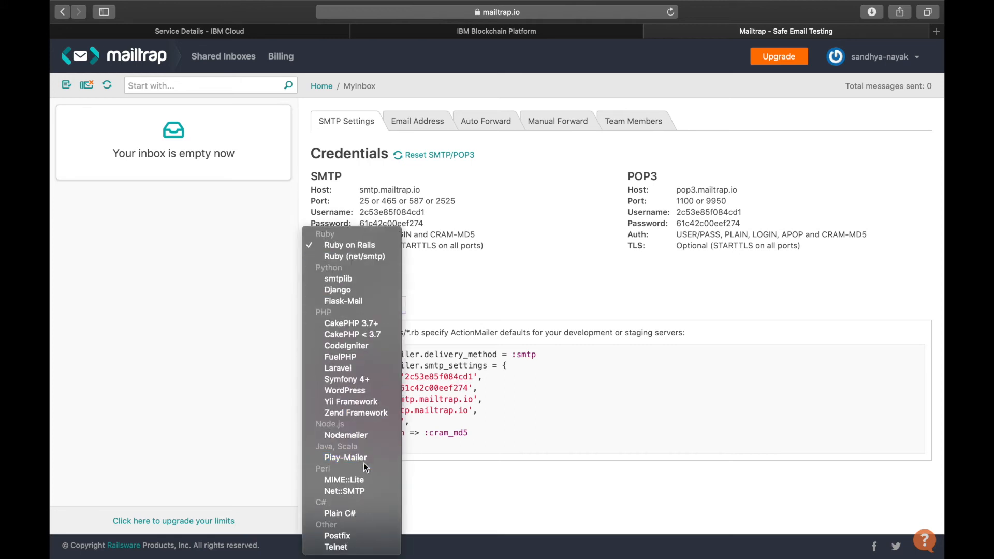
{"action": "left_click", "coordinate": [361, 438]}
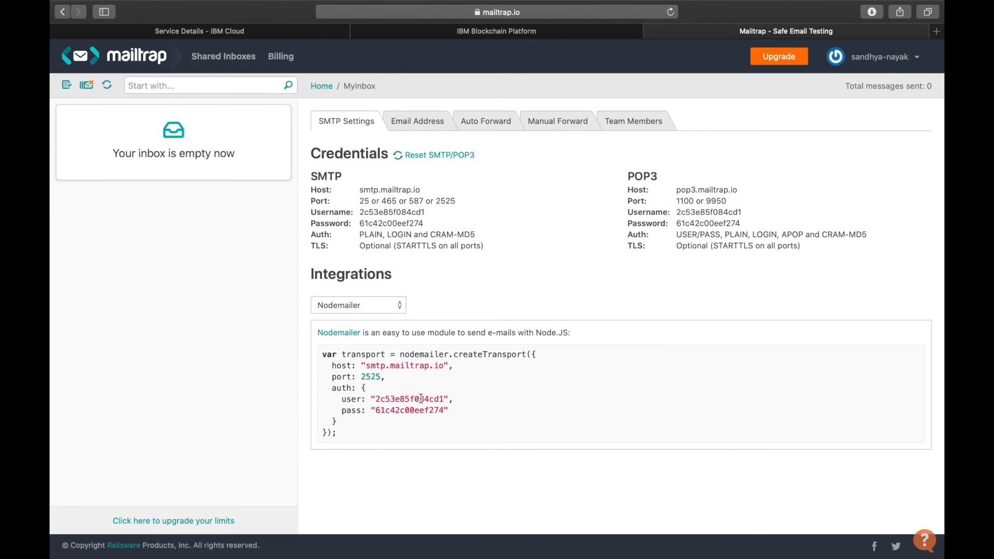
- Copy the host smtp.mailtrap.io from the Nodemailer snippet into smtpHost in config.json
{"action": "left_click_drag", "start_coordinate": [365, 365], "coordinate": [444, 365]}
{"action": "key", "text": "super+c"}
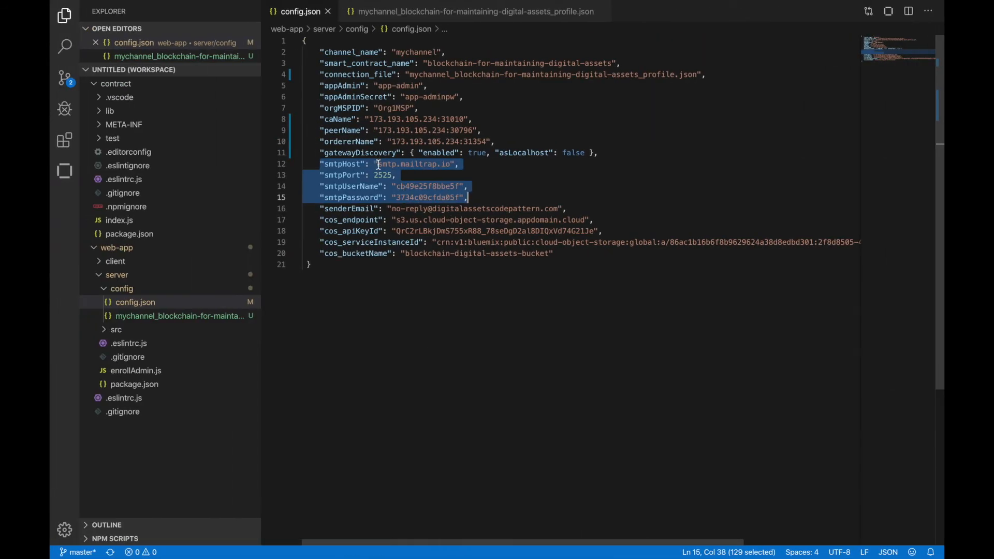
{"action": "left_click", "coordinate": [377, 165]}
{"action": "left_click", "coordinate": [452, 164], "text": "shift"}
{"action": "key", "text": "super+v"}
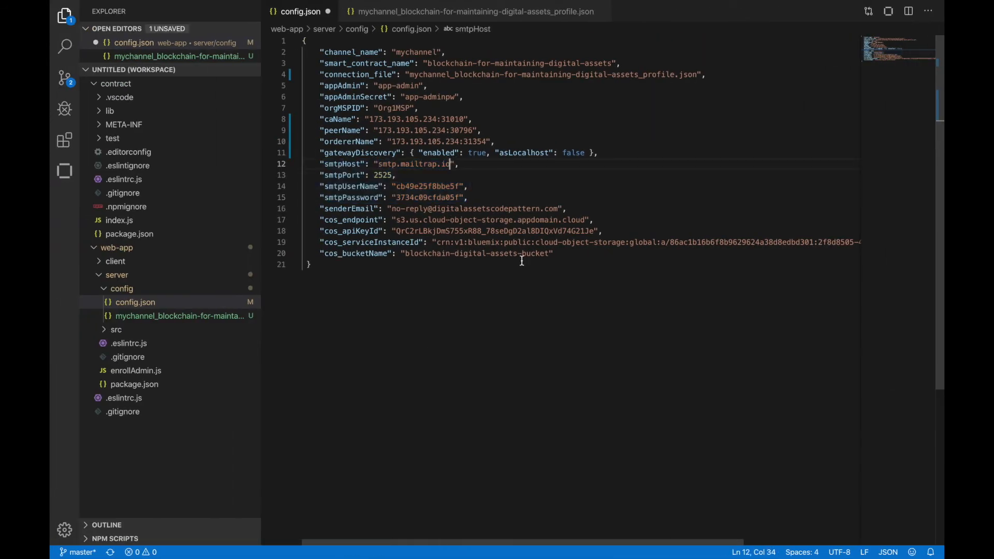
- Copy the port 2525 from the Mailtrap Nodemailer snippet into smtpPort in config.json
{"action": "key", "text": "ctrl+Right"}
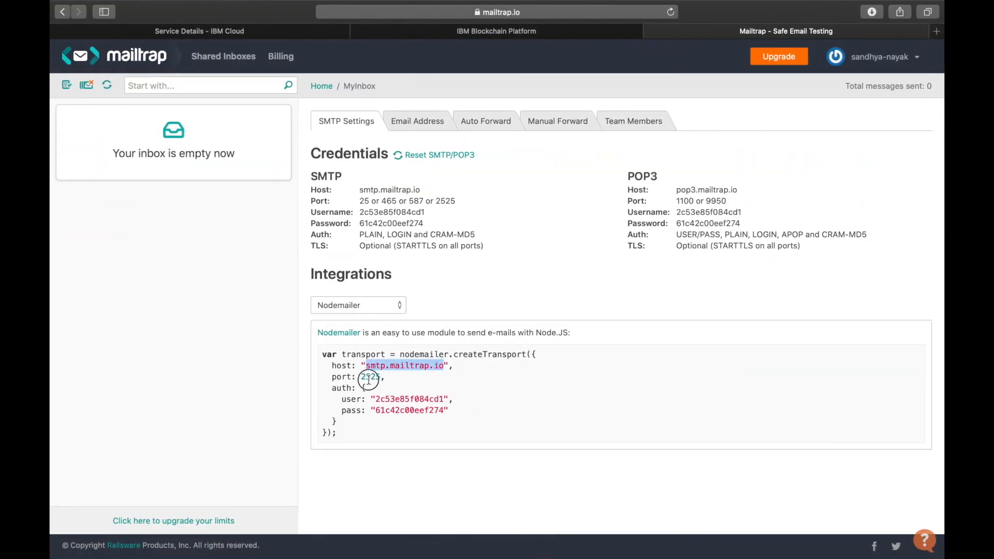
{"action": "double_click", "coordinate": [371, 376]}
{"action": "key", "text": "super+c"}
{"action": "key", "text": "ctrl+Left"}
{"action": "double_click", "coordinate": [383, 175]}
{"action": "key", "text": "super+v"}
- Copy the SMTP username from the Mailtrap Nodemailer snippet into smtpUserName in config.json
{"action": "key", "text": "ctrl+Right"}
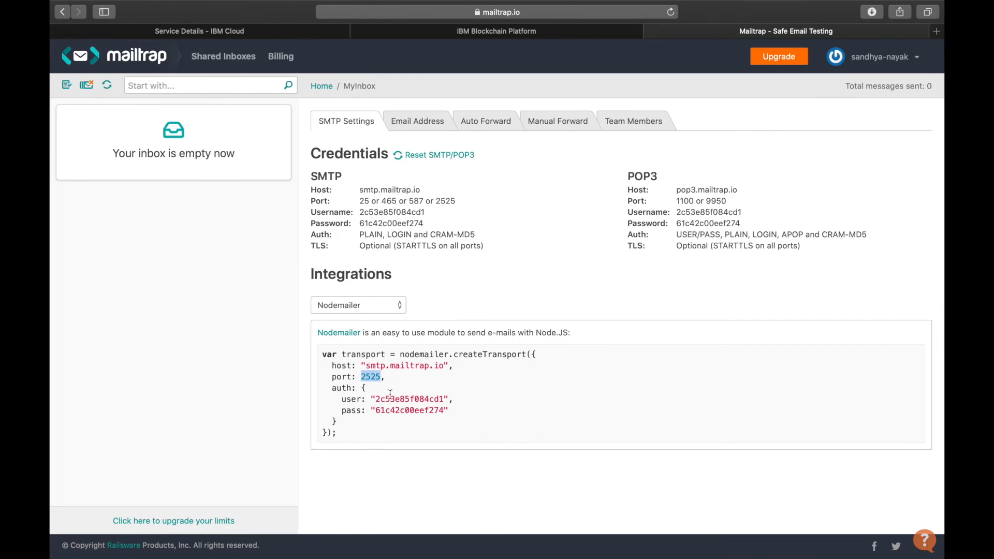
{"action": "double_click", "coordinate": [393, 399]}
{"action": "key", "text": "super+c"}
{"action": "key", "text": "ctrl+Left"}
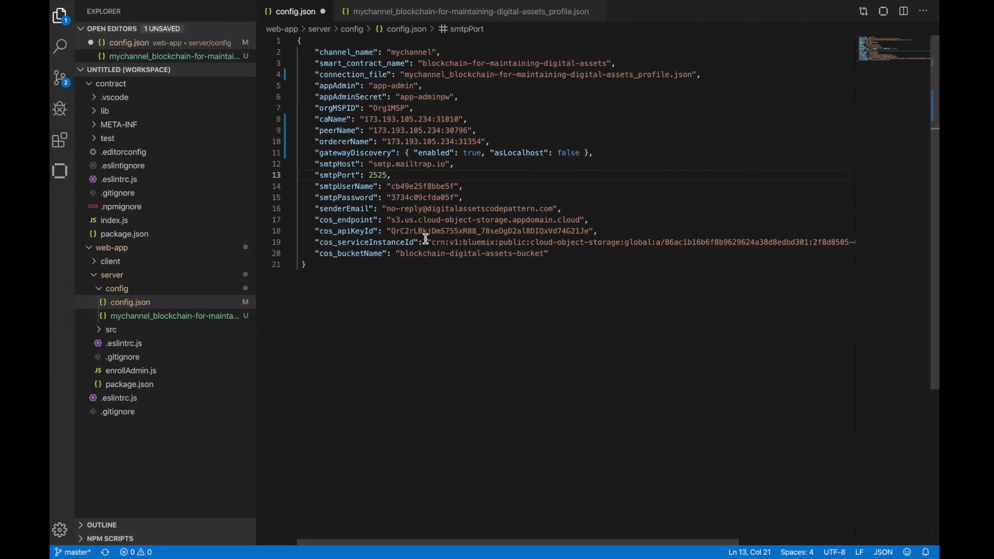
{"action": "double_click", "coordinate": [420, 186]}
{"action": "key", "text": "super+v"}
- Copy the SMTP password from the Mailtrap Nodemailer snippet into smtpPassword in config.json
{"action": "key", "text": "ctrl+Right"}
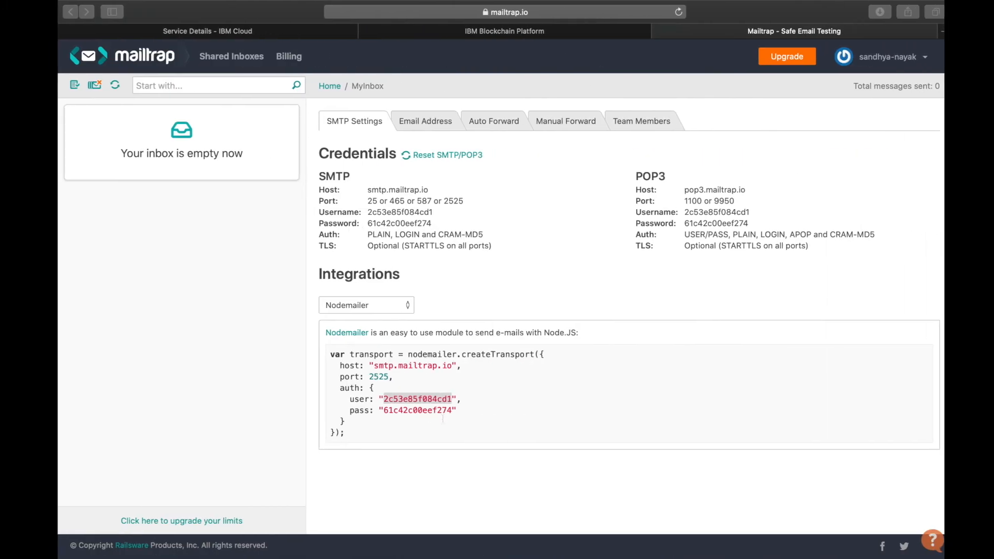
{"action": "double_click", "coordinate": [407, 411]}
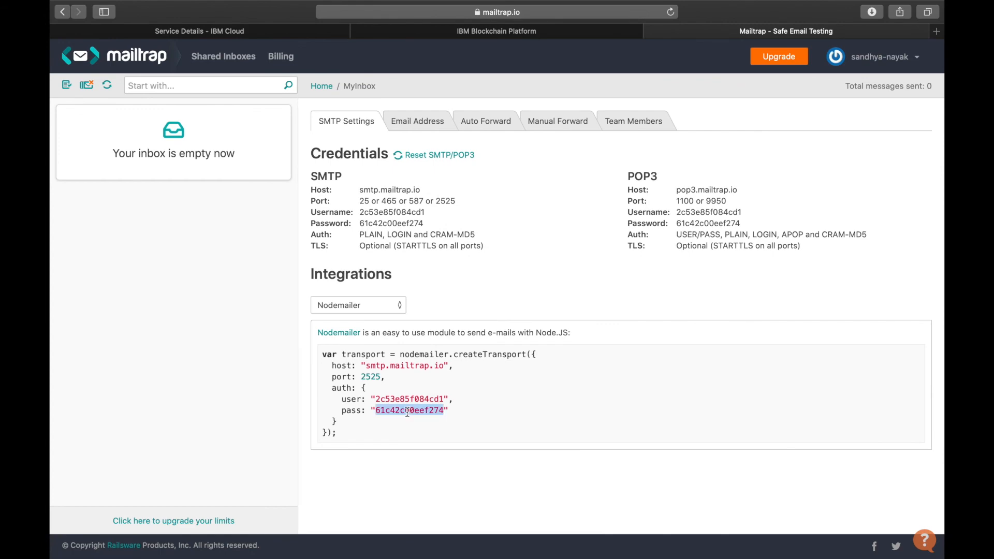
{"action": "key", "text": "super+c"}
{"action": "key", "text": "ctrl+Left"}
{"action": "double_click", "coordinate": [420, 197]}
{"action": "key", "text": "super+v"}
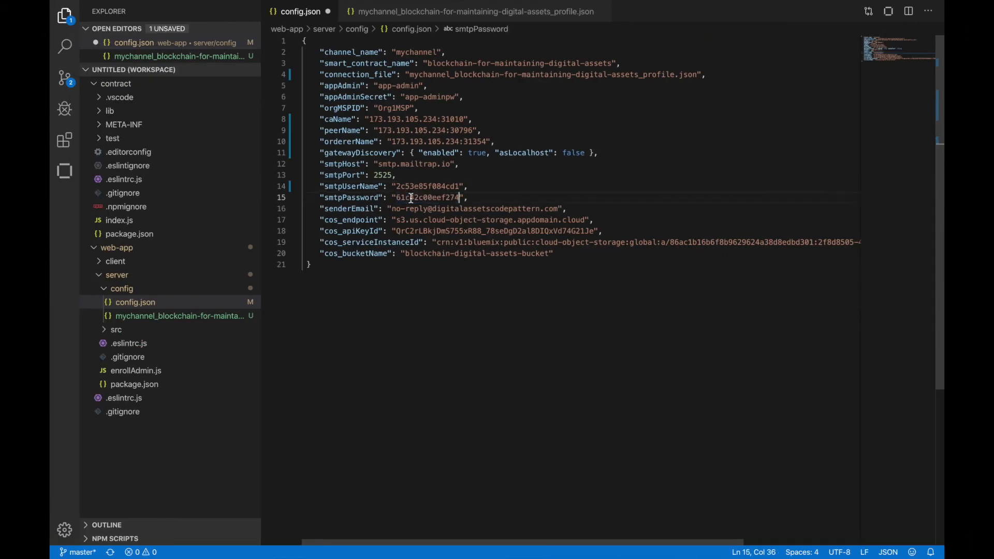
{"action": "double_click", "coordinate": [439, 199]}
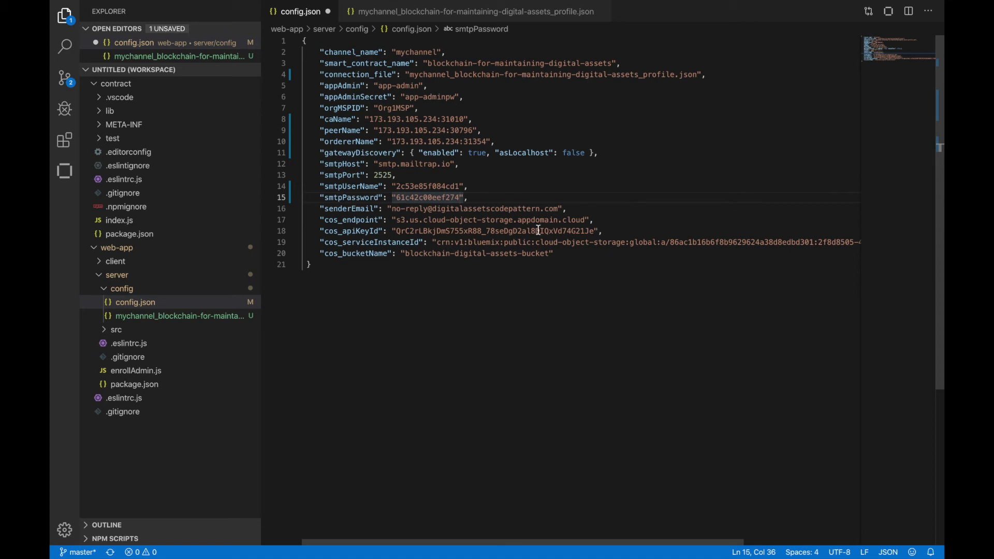
- Highlight the cos_ entries in config.json, load cloud.ibm.com in a new browser tab and open the Cloud Object Storage instance under Storage
{"action": "left_click_drag", "start_coordinate": [319, 220], "coordinate": [555, 254]}
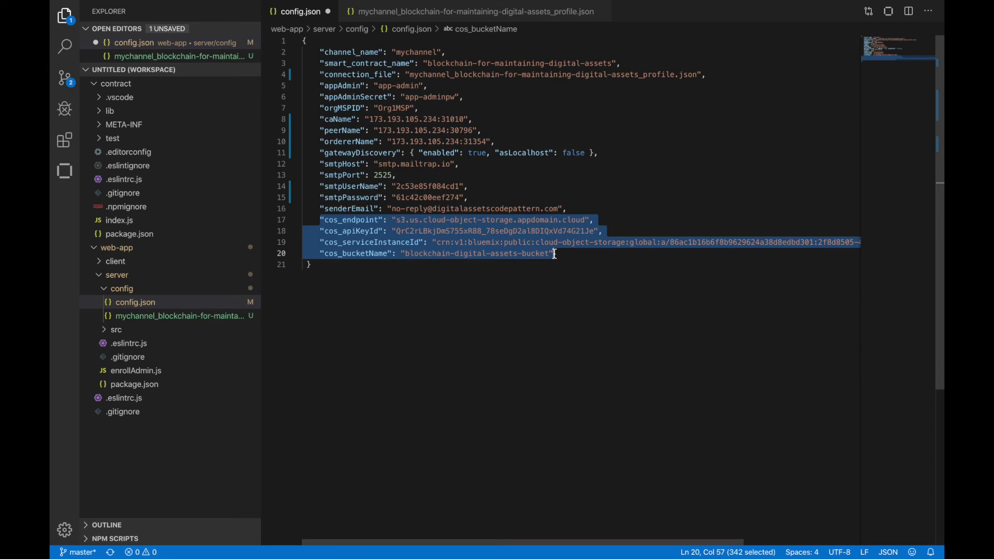
{"action": "key", "text": "ctrl+Right"}
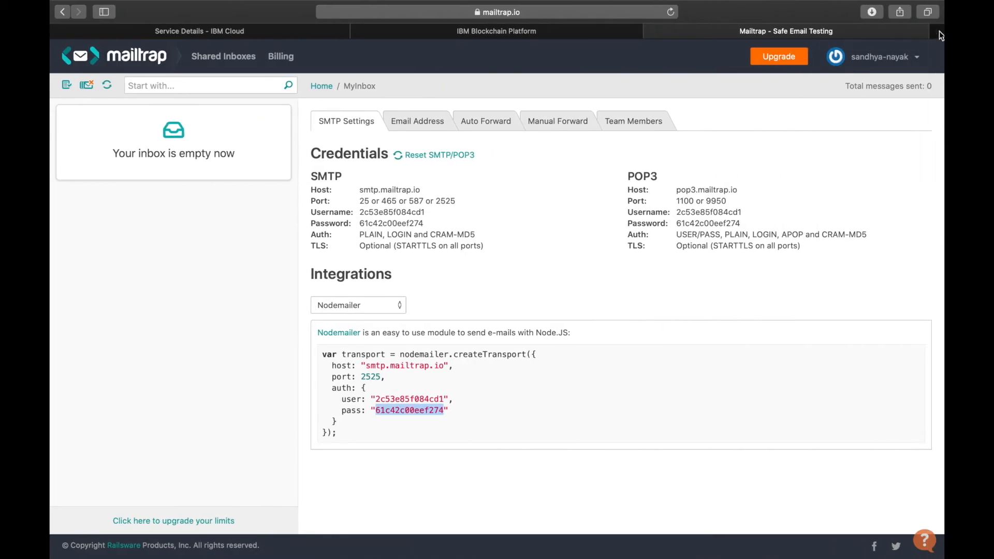
{"action": "left_click", "coordinate": [932, 30]}
{"action": "type", "text": "cloud.ibm.com"}
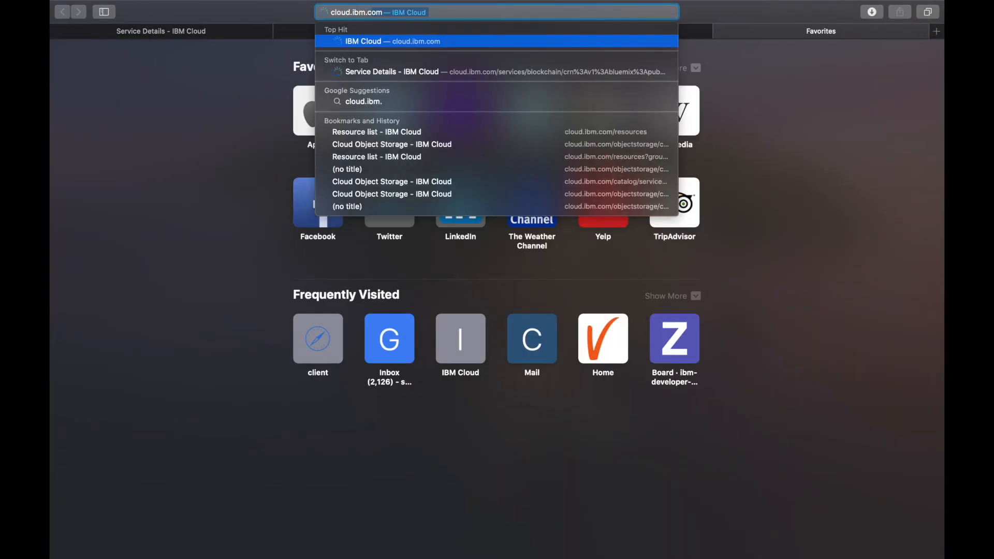
{"action": "key", "text": "Return"}
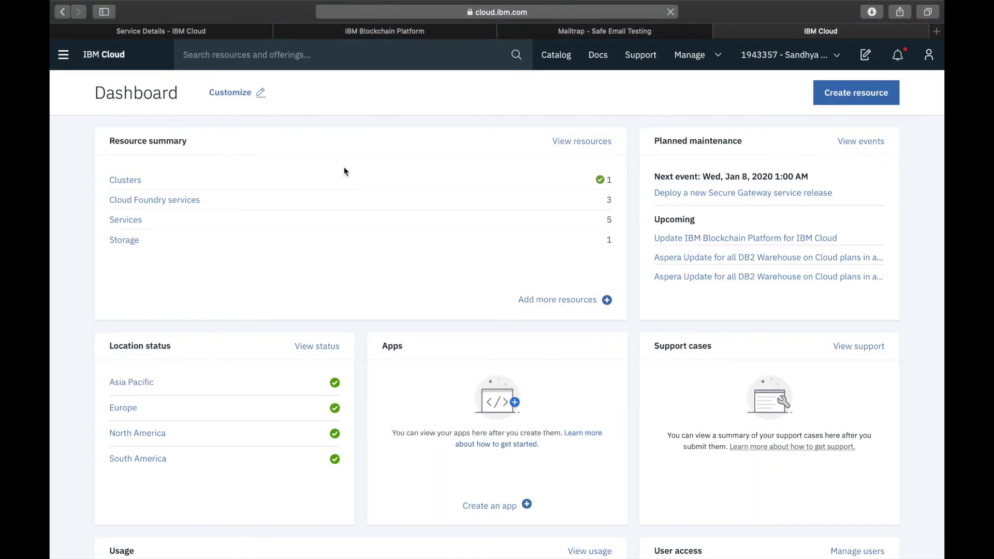
{"action": "left_click", "coordinate": [123, 241]}
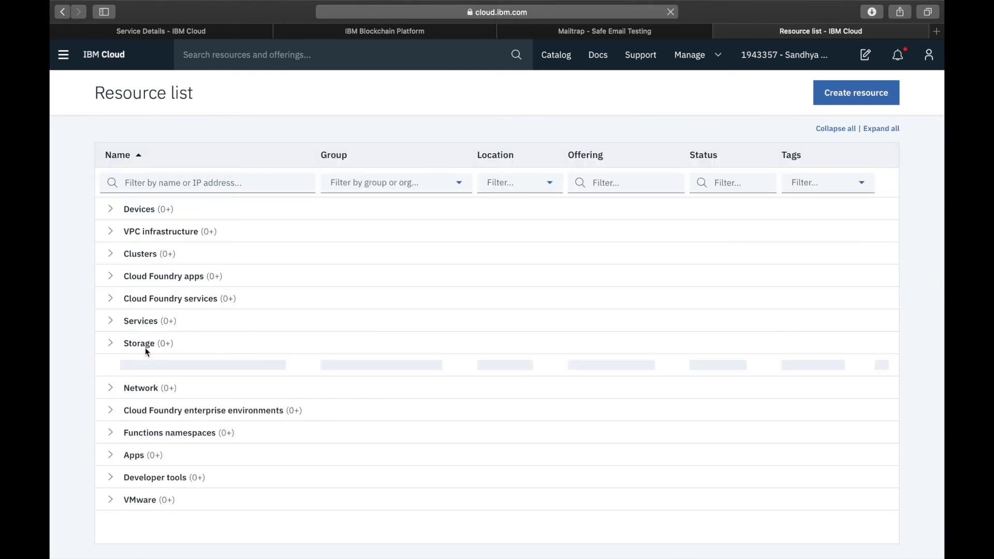
{"action": "left_click", "coordinate": [167, 367]}
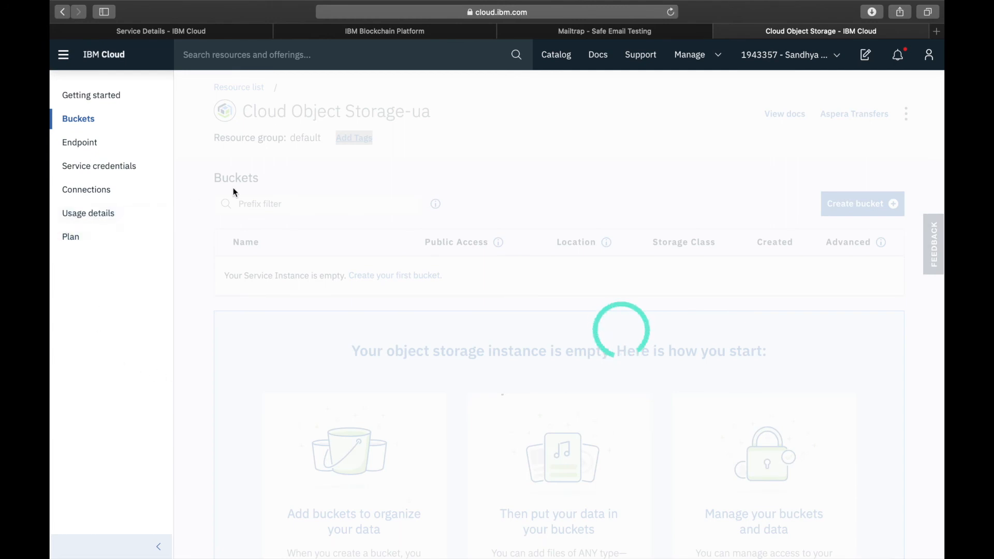
- Start creating a predefined Standard bucket in the Cloud Object Storage instance
{"action": "left_click", "coordinate": [88, 124]}
{"action": "left_click", "coordinate": [860, 204]}
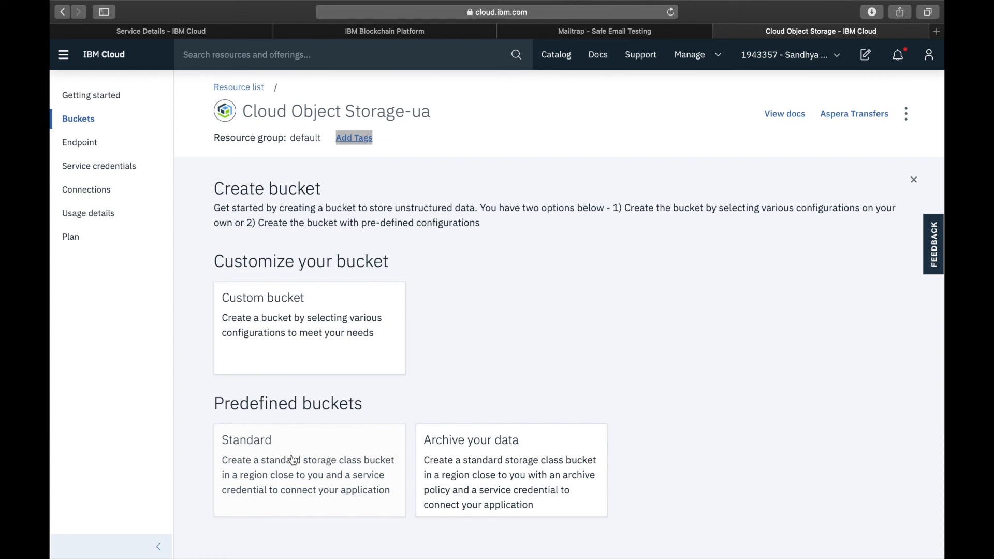
{"action": "left_click", "coordinate": [256, 453]}
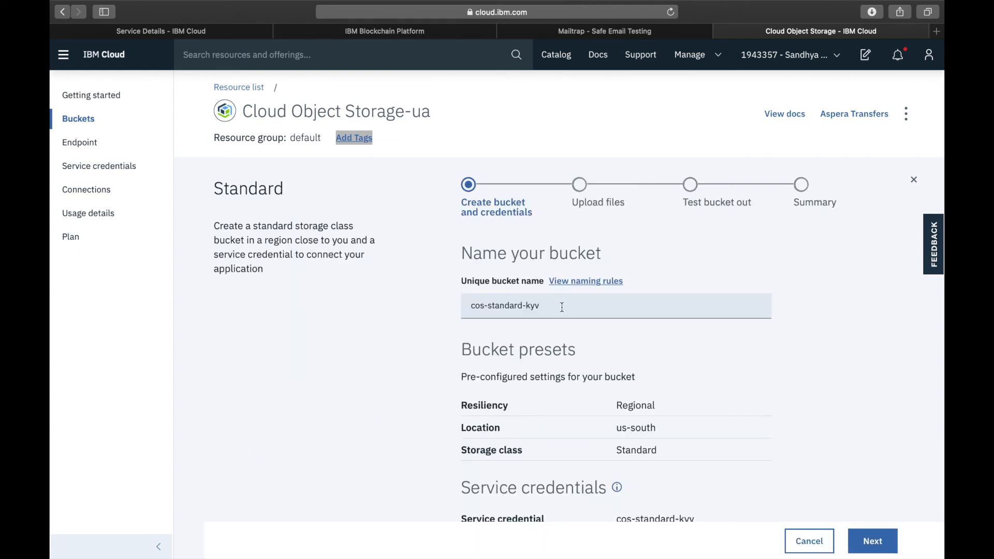
- Review the naming rules for the unique bucket name and close them
{"action": "left_click_drag", "start_coordinate": [562, 308], "coordinate": [379, 302]}
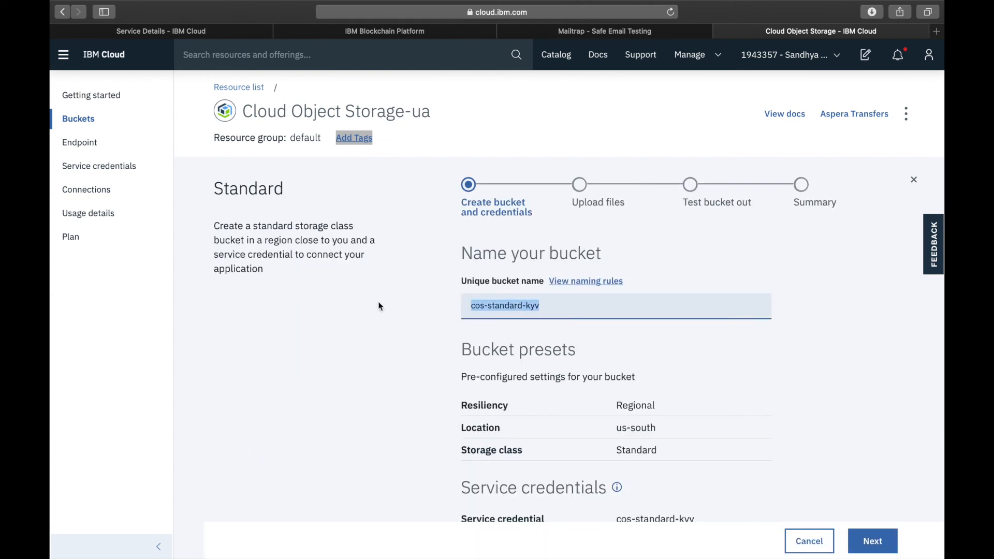
{"action": "left_click", "coordinate": [584, 282]}
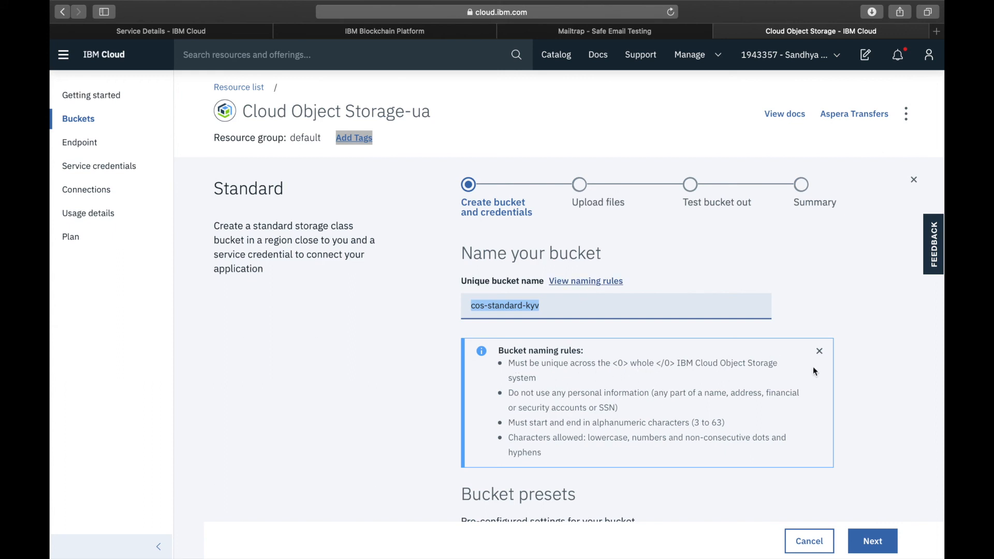
{"action": "left_click", "coordinate": [819, 351]}
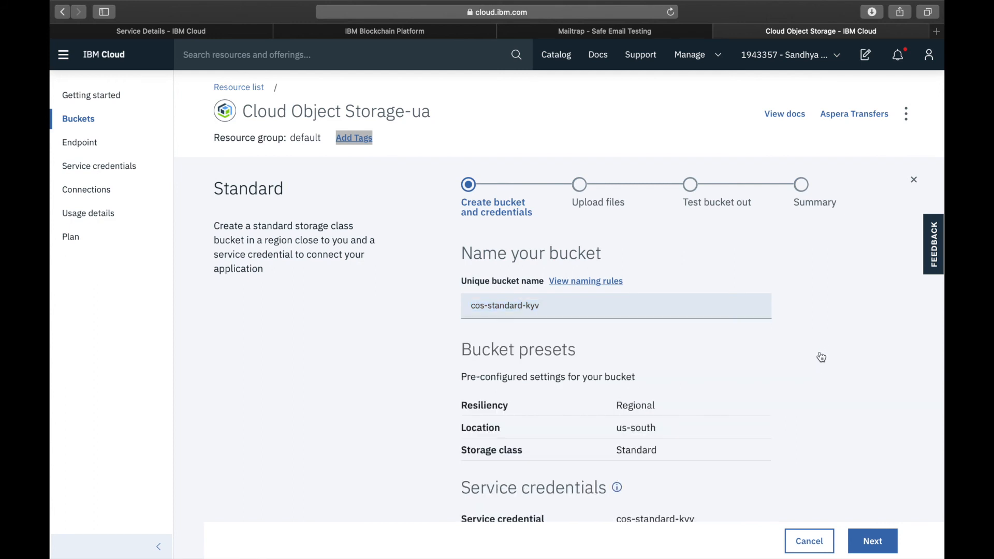
- Name the bucket dam-bucket and create it with its service credential, continuing to the file upload stage
{"action": "left_click_drag", "start_coordinate": [615, 310], "coordinate": [412, 312]}
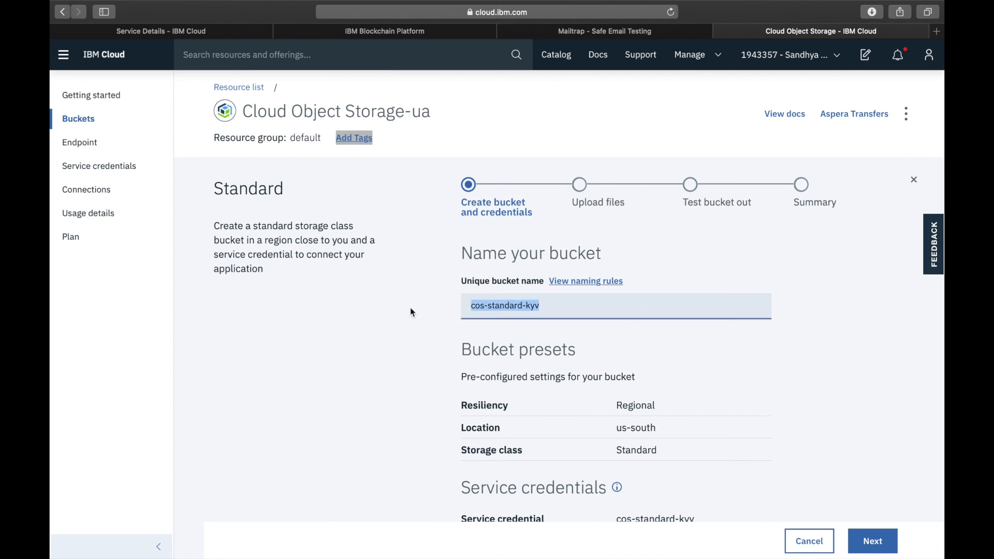
{"action": "type", "text": "dam-"}
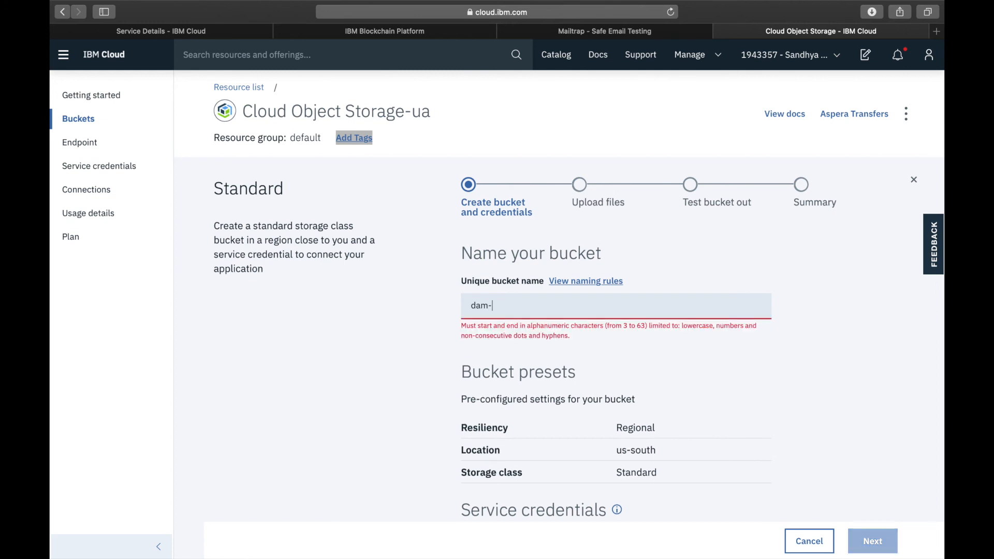
{"action": "type", "text": "buckert"}
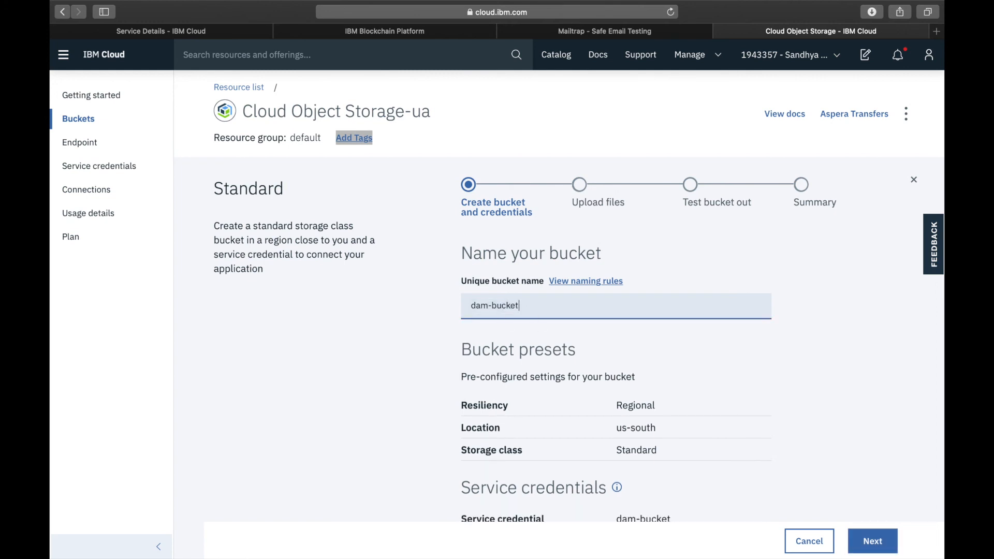
{"action": "scroll", "coordinate": [621, 391], "scroll_direction": "down", "scroll_amount": 5}
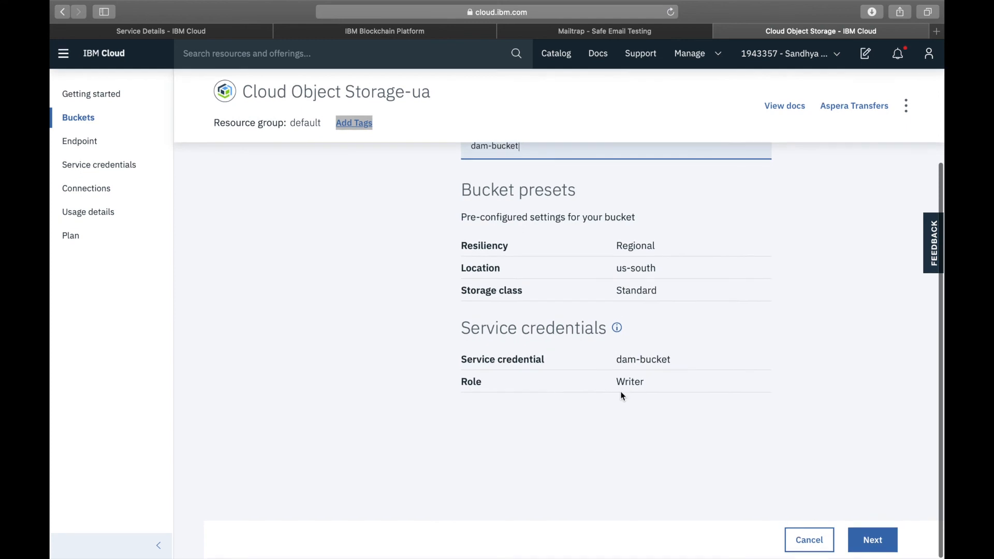
{"action": "left_click", "coordinate": [872, 541]}
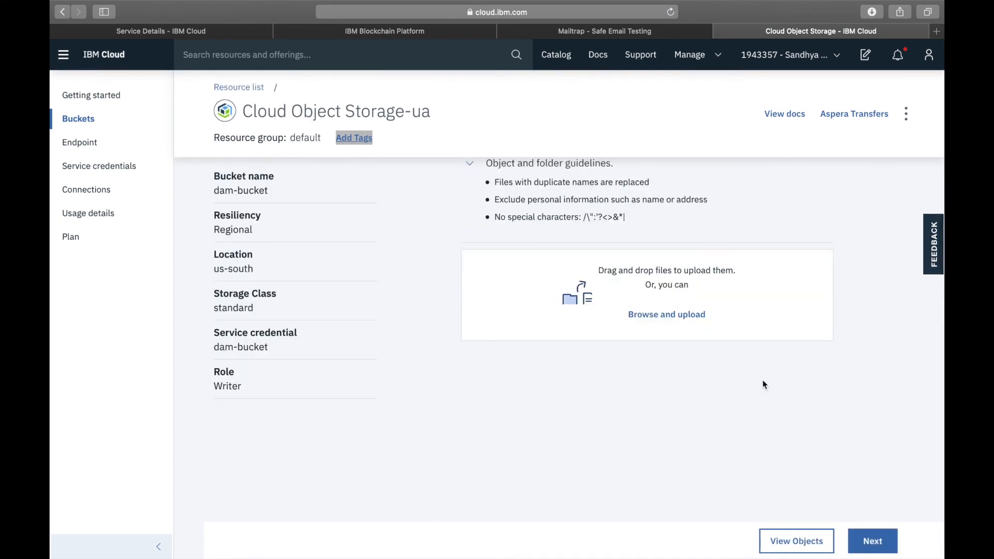
{"action": "scroll", "coordinate": [765, 385], "scroll_direction": "up", "scroll_amount": 3}
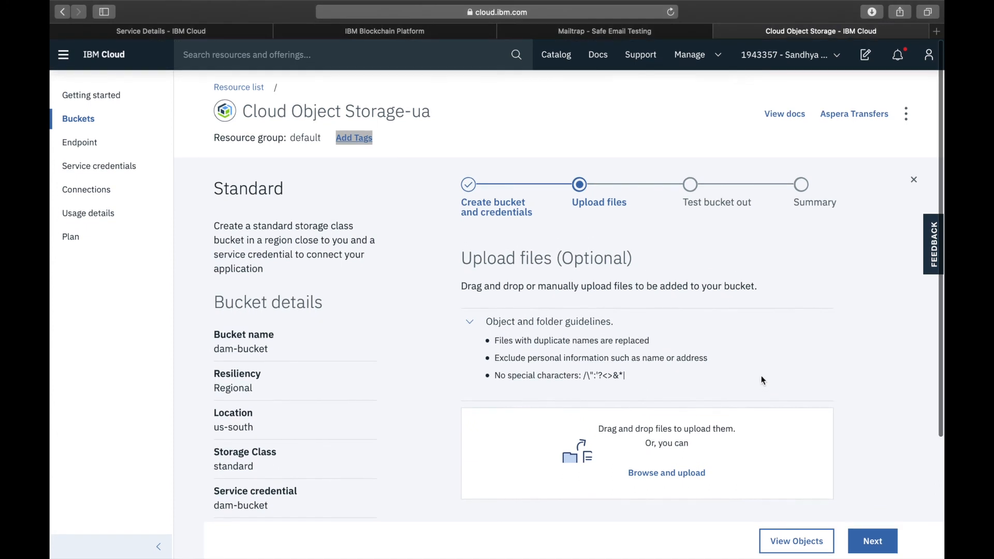
- Skip the optional file upload and bucket test stages and continue to the new bucket's summary
{"action": "scroll", "coordinate": [777, 414], "scroll_direction": "down", "scroll_amount": 2}
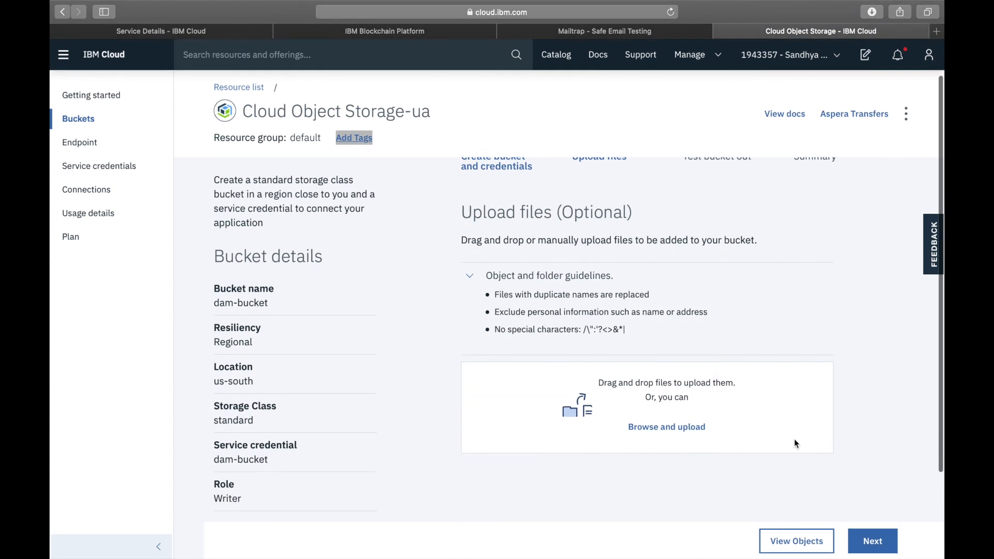
{"action": "left_click", "coordinate": [877, 544]}
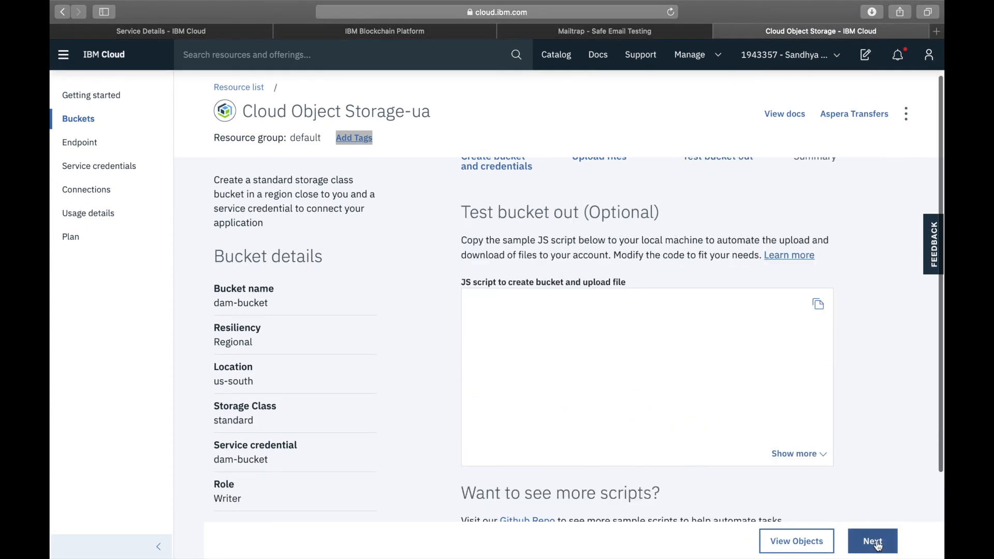
{"action": "scroll", "coordinate": [834, 448], "scroll_direction": "down", "scroll_amount": 1}
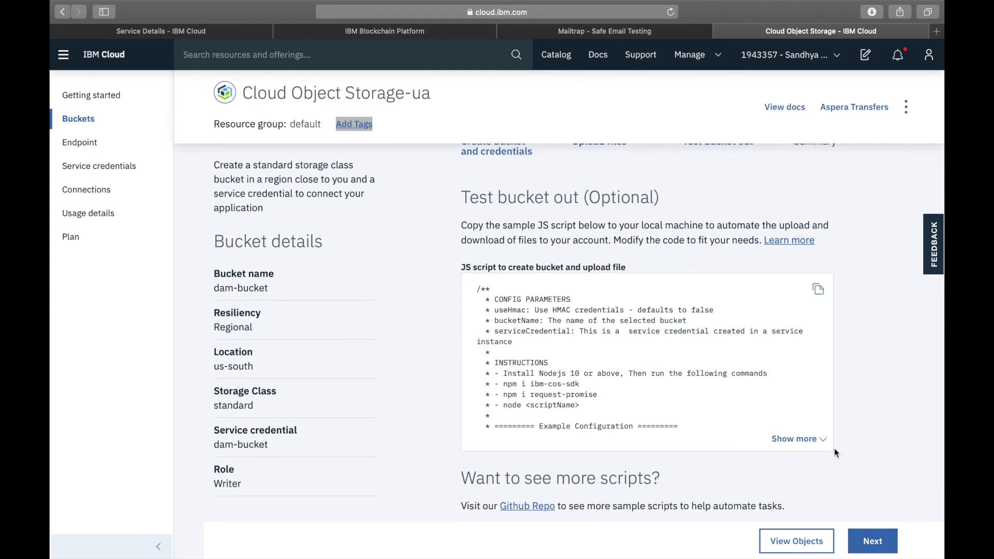
{"action": "left_click", "coordinate": [875, 537]}
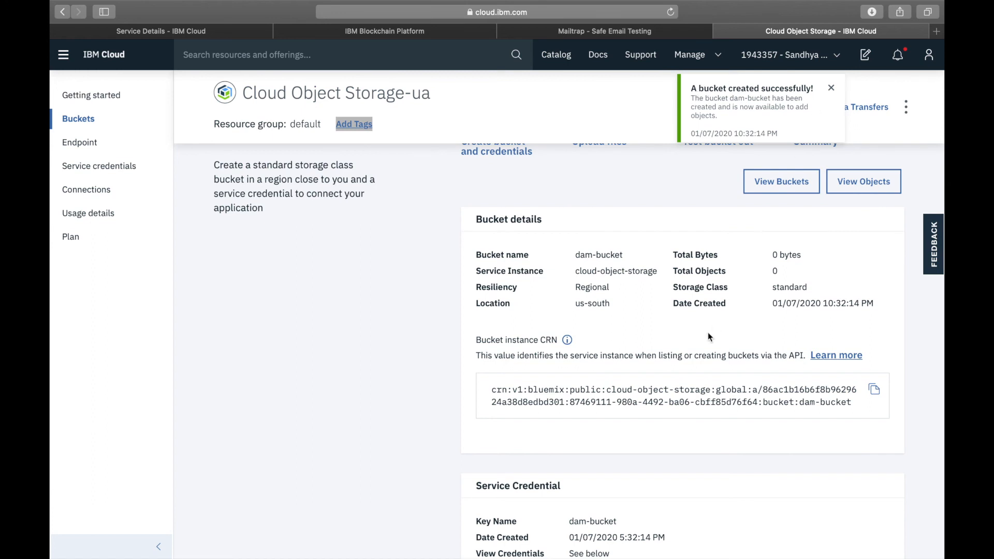
- Copy the bucket name from the bucket details and set cos_bucketName in config.json to dam-bucket
{"action": "scroll", "coordinate": [707, 333], "scroll_direction": "up", "scroll_amount": 2}
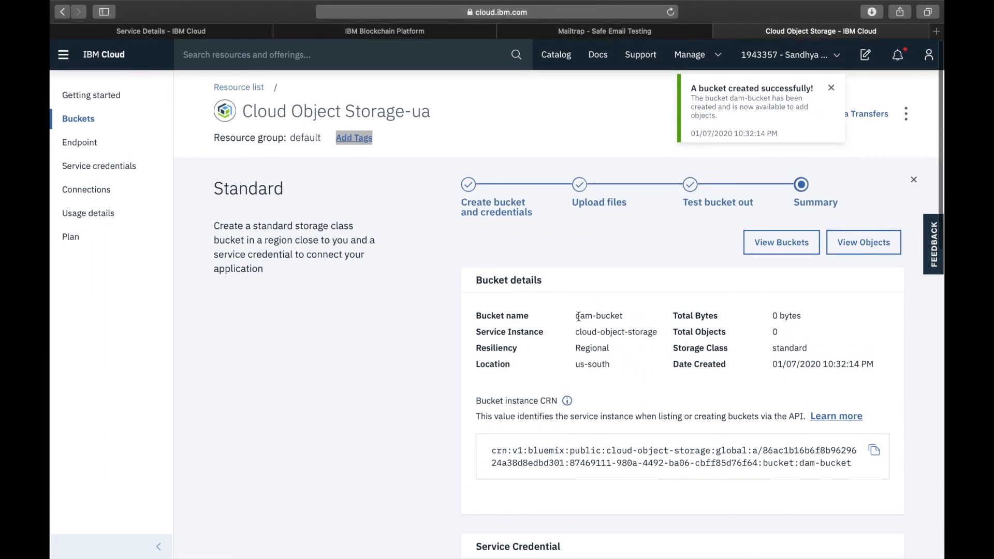
{"action": "left_click_drag", "start_coordinate": [575, 317], "coordinate": [622, 316]}
{"action": "key", "text": "super+c"}
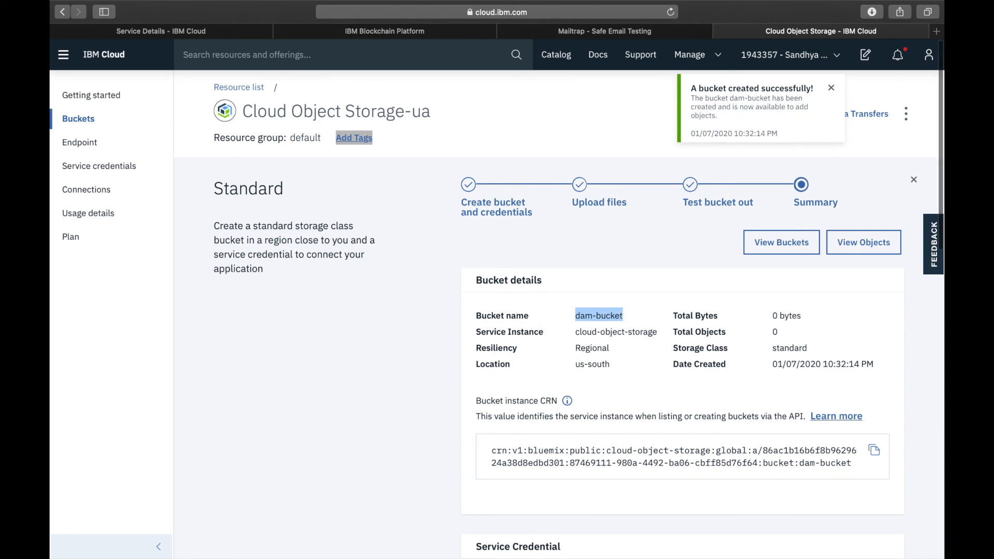
{"action": "key", "text": "ctrl+Left"}
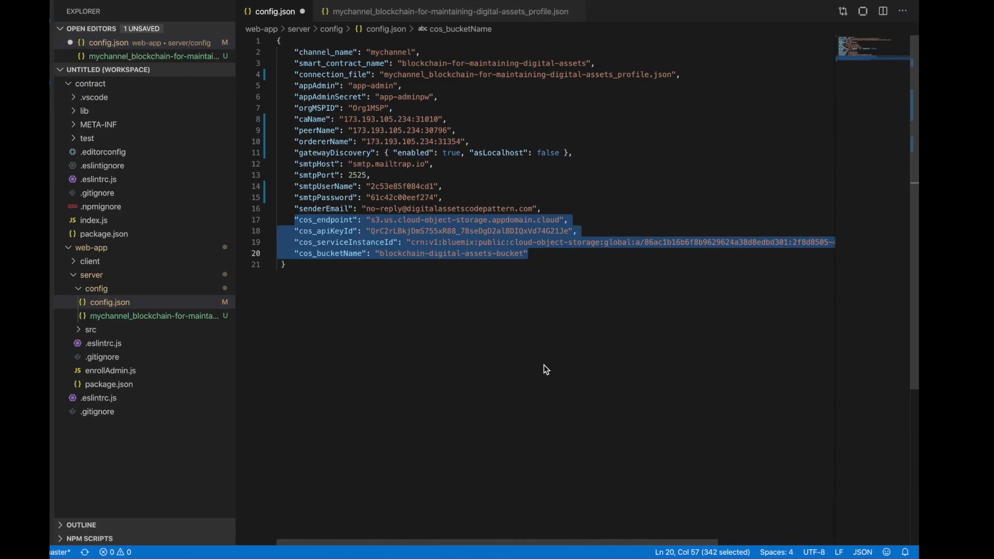
{"action": "left_click_drag", "start_coordinate": [407, 253], "coordinate": [548, 253]}
{"action": "key", "text": "super+v"}
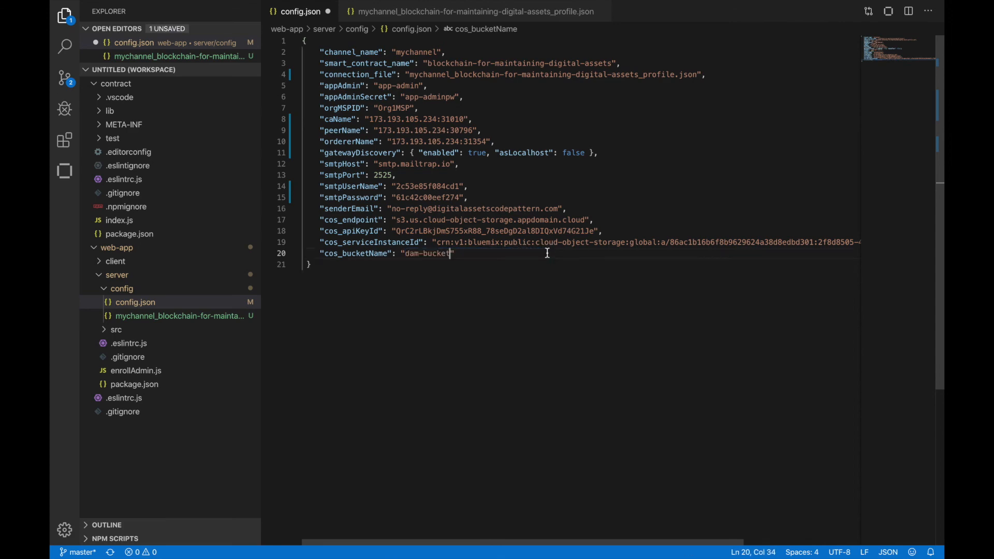
- Copy the API key from the bucket's service credential and replace the cos_apiKeyId value in config.json with it
{"action": "key", "text": "ctrl+Right"}
{"action": "scroll", "coordinate": [557, 404], "scroll_direction": "down", "scroll_amount": 5}
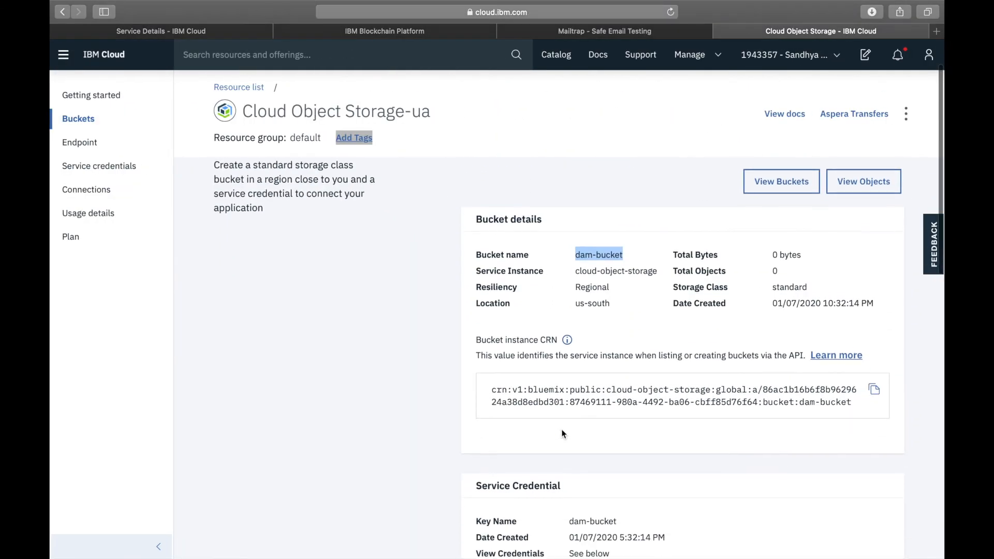
{"action": "scroll", "coordinate": [563, 433], "scroll_direction": "down", "scroll_amount": 3}
{"action": "scroll", "coordinate": [563, 414], "scroll_direction": "up", "scroll_amount": 3}
{"action": "scroll", "coordinate": [414, 346], "scroll_direction": "down", "scroll_amount": 4}
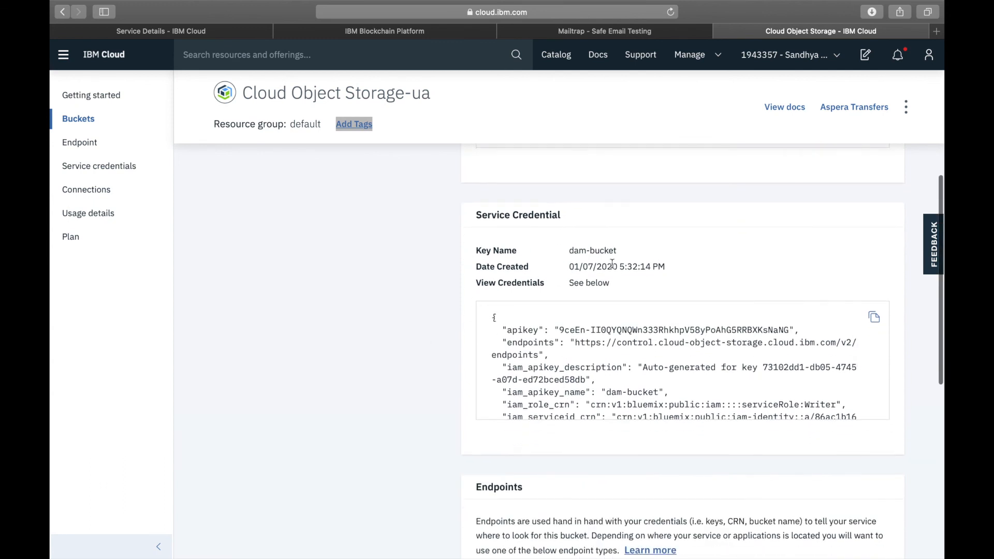
{"action": "scroll", "coordinate": [605, 340], "scroll_direction": "down", "scroll_amount": 1}
{"action": "left_click_drag", "start_coordinate": [561, 287], "coordinate": [791, 283]}
{"action": "key", "text": "super+c"}
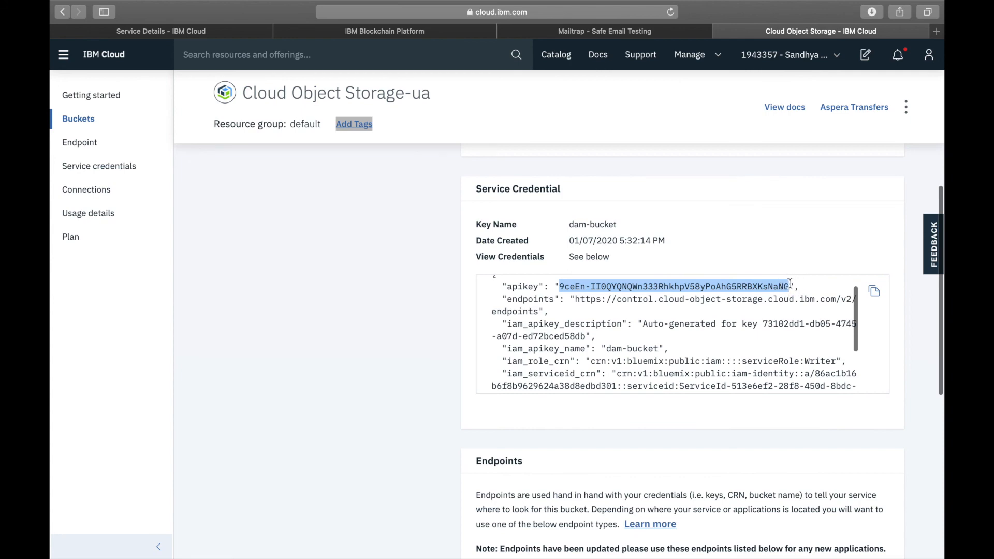
{"action": "key", "text": "ctrl+Left"}
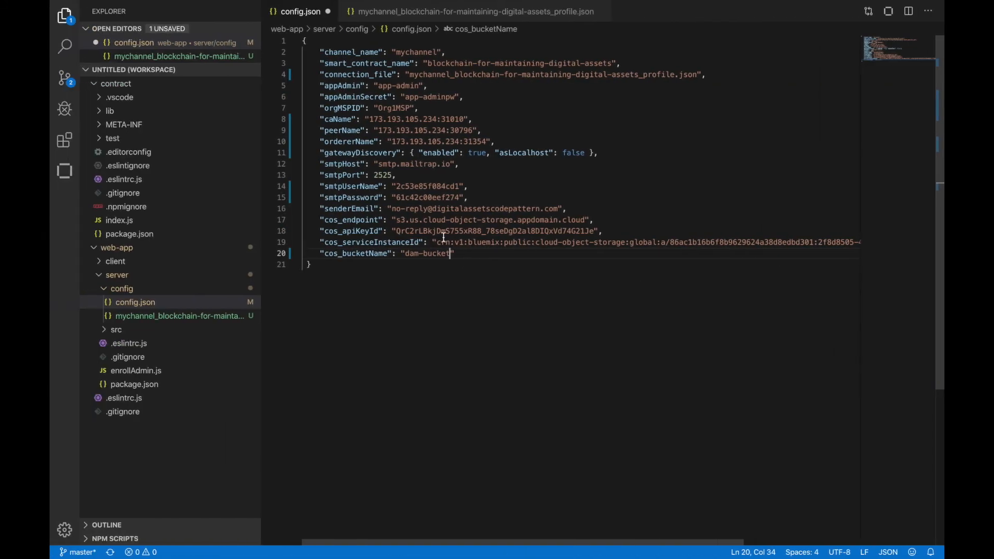
{"action": "left_click_drag", "start_coordinate": [396, 232], "coordinate": [596, 233]}
{"action": "key", "text": "super+v"}
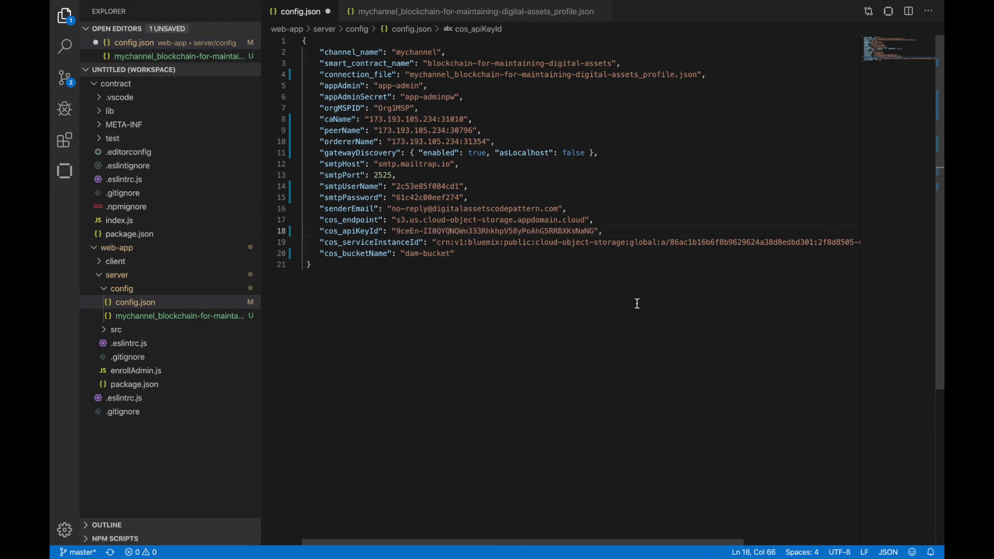
- Copy the resource_instance_id from the service credential and replace the cos_serviceInstanceId value in config.json with it
{"action": "key", "text": "ctrl+Right"}
{"action": "scroll", "coordinate": [599, 350], "scroll_direction": "down", "scroll_amount": 1}
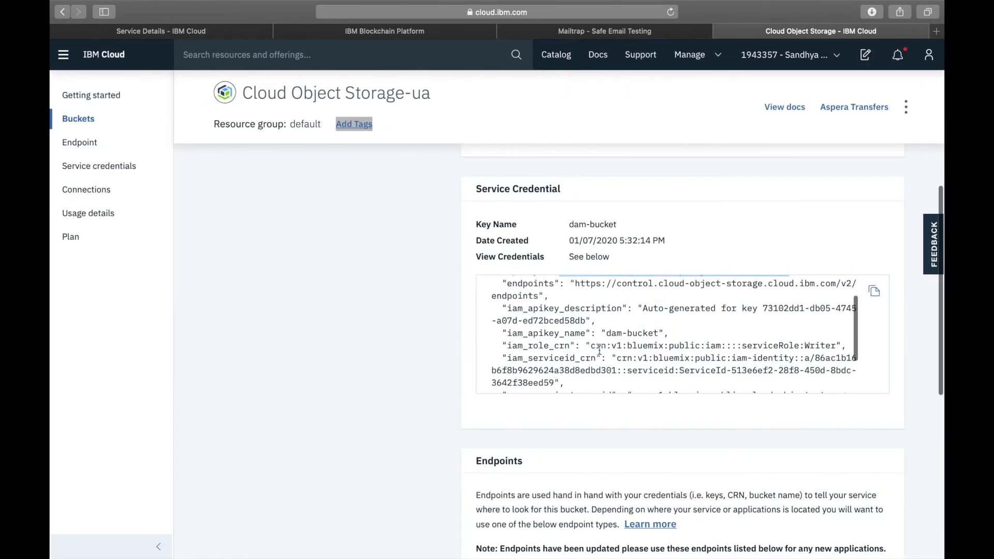
{"action": "scroll", "coordinate": [599, 350], "scroll_direction": "down", "scroll_amount": 3}
{"action": "scroll", "coordinate": [599, 350], "scroll_direction": "down", "scroll_amount": 1}
{"action": "left_click_drag", "start_coordinate": [632, 340], "coordinate": [541, 366]}
{"action": "key", "text": "super+c"}
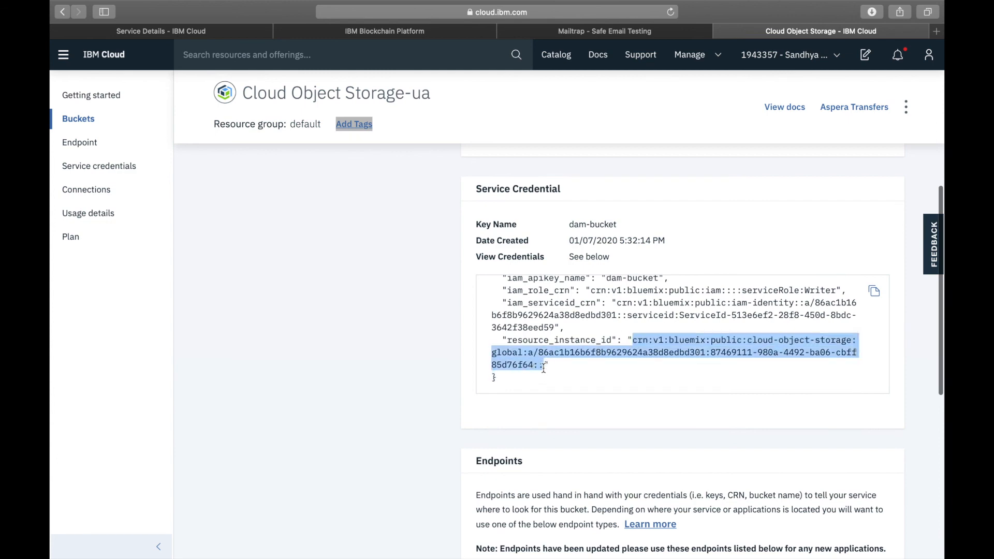
{"action": "key", "text": "ctrl+Left"}
{"action": "left_click", "coordinate": [437, 243]}
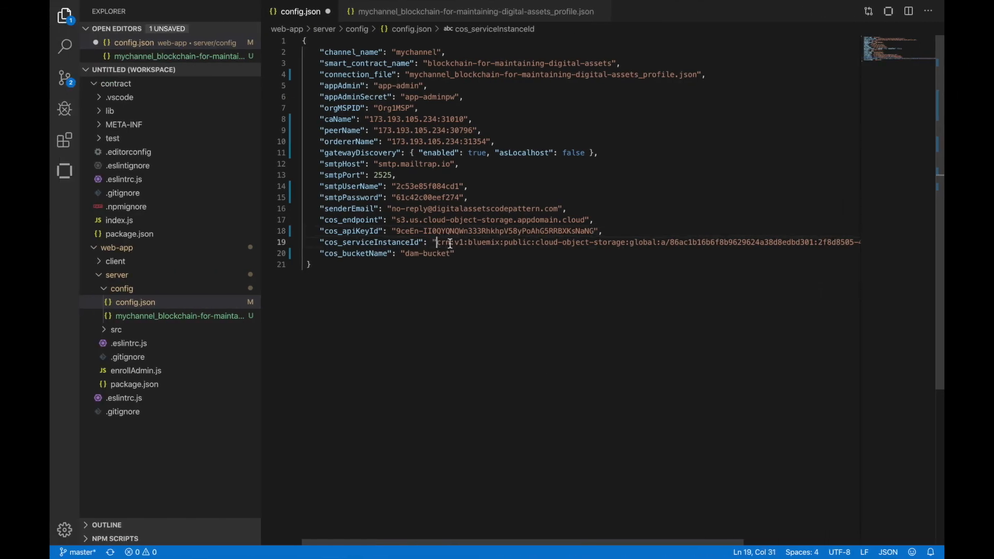
{"action": "scroll", "coordinate": [847, 243], "scroll_direction": "right", "scroll_amount": 3}
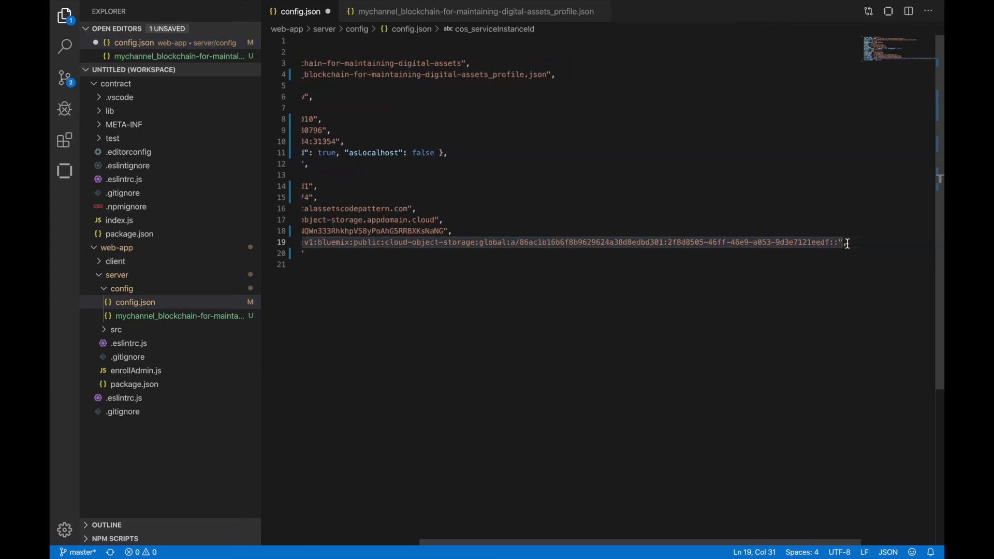
{"action": "left_click", "coordinate": [839, 243], "text": "shift"}
{"action": "key", "text": "super+v"}
{"action": "scroll", "coordinate": [585, 306], "scroll_direction": "left", "scroll_amount": 5}
- Copy the bucket's public endpoint, set cos_endpoint in config.json to s3.us-south.cloud-object-storage.appdomain.cloud, and save the file
{"action": "key", "text": "ctrl+Right"}
{"action": "scroll", "coordinate": [561, 409], "scroll_direction": "down", "scroll_amount": 5}
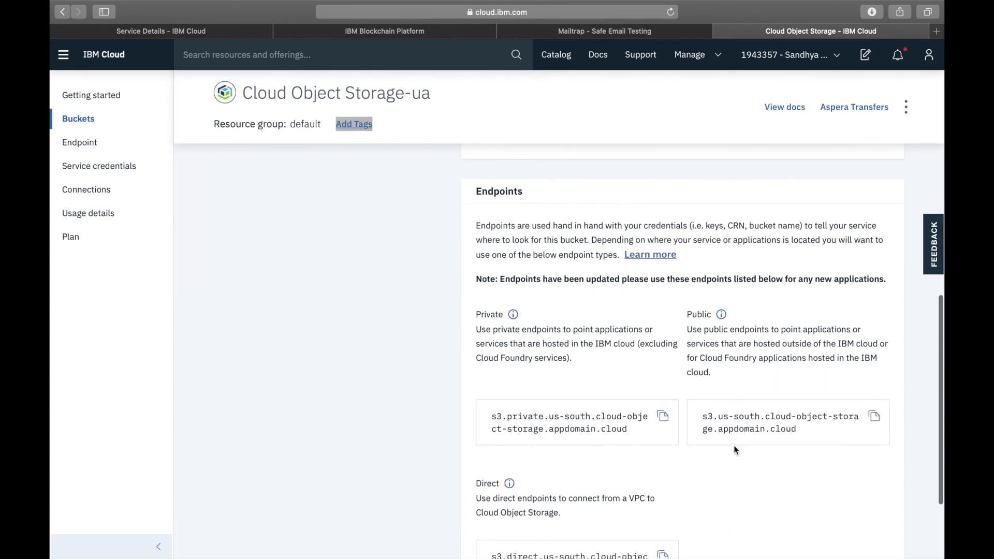
{"action": "left_click_drag", "start_coordinate": [702, 416], "coordinate": [810, 431]}
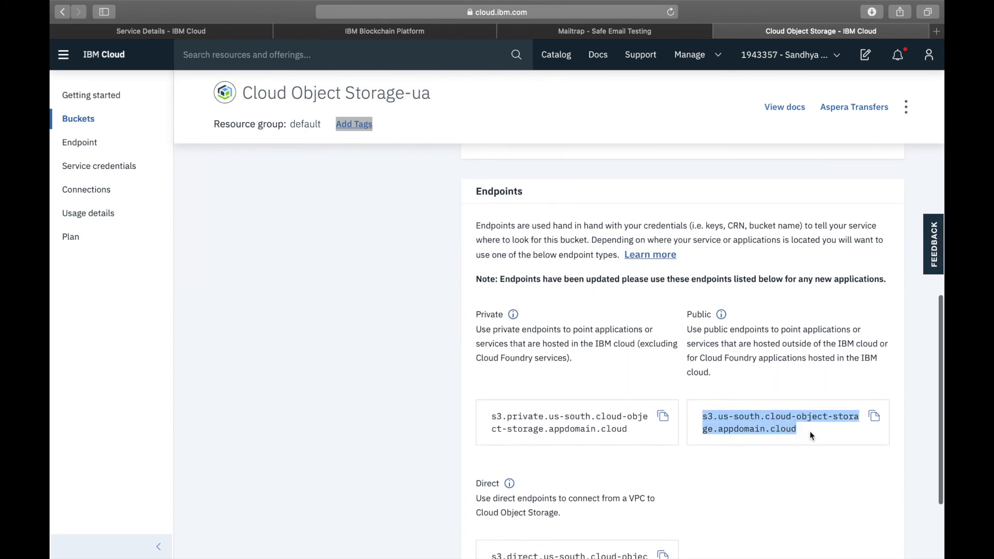
{"action": "key", "text": "ctrl+Right"}
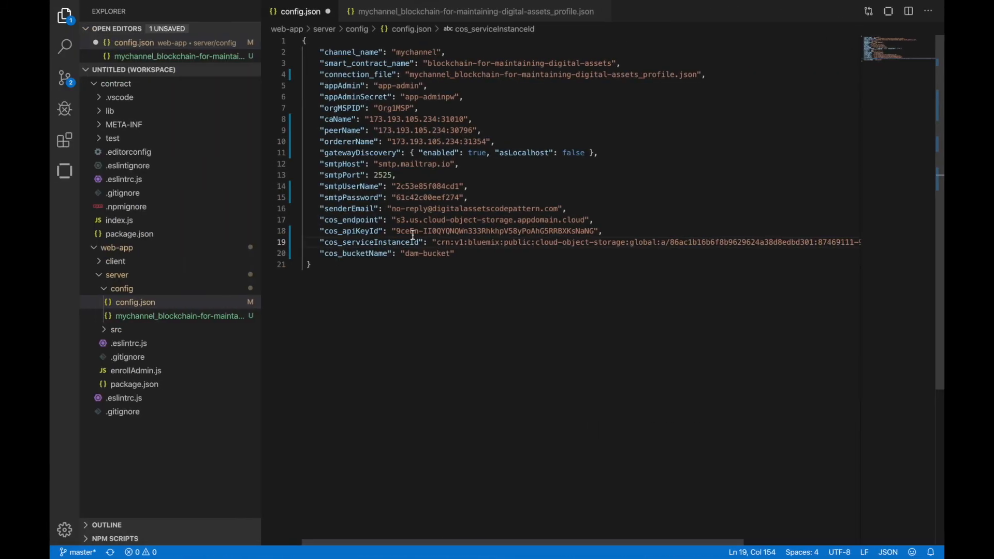
{"action": "left_click_drag", "start_coordinate": [396, 219], "coordinate": [582, 219]}
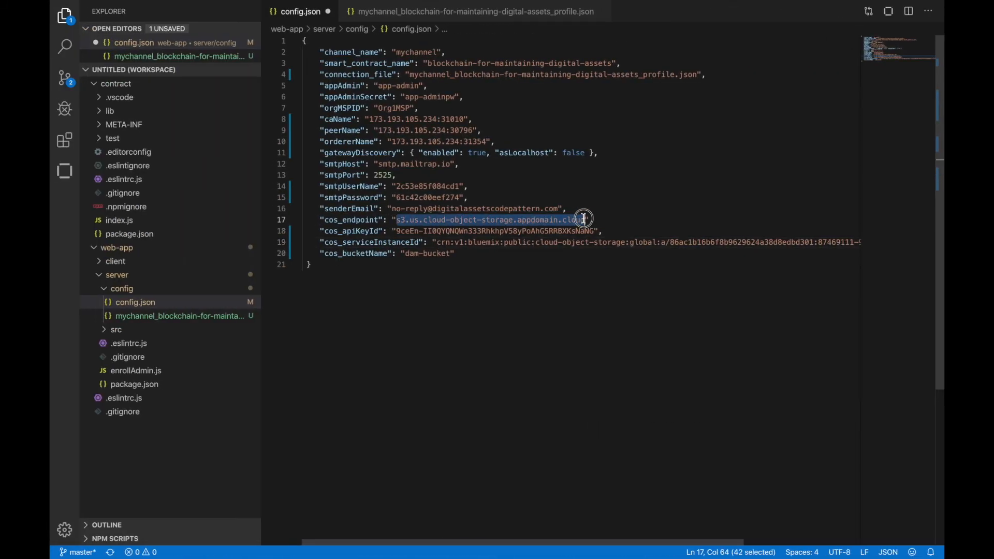
{"action": "key", "text": "super+v"}
{"action": "key", "text": "super+s"}
{"action": "key", "text": "ctrl+Left"}
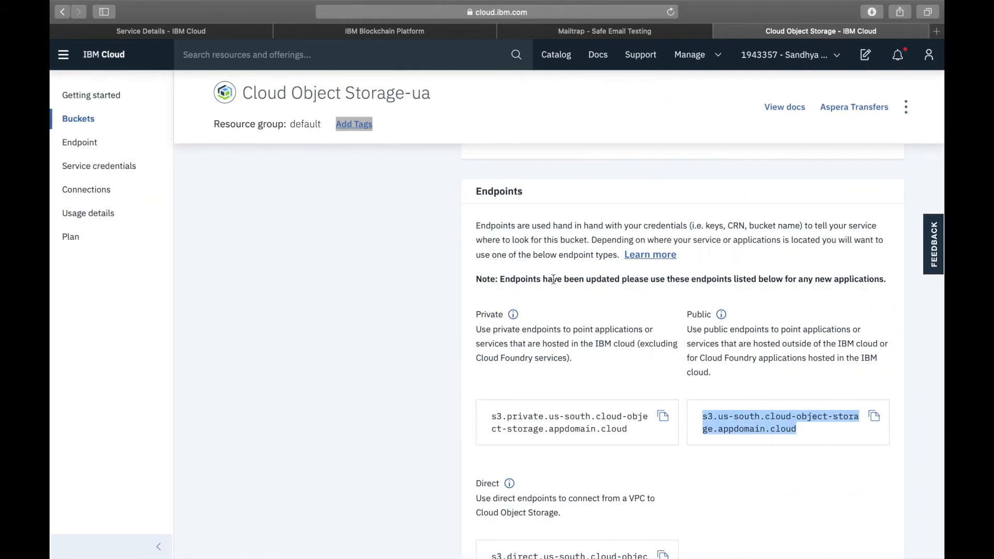
{"action": "key", "text": "ctrl+Right"}
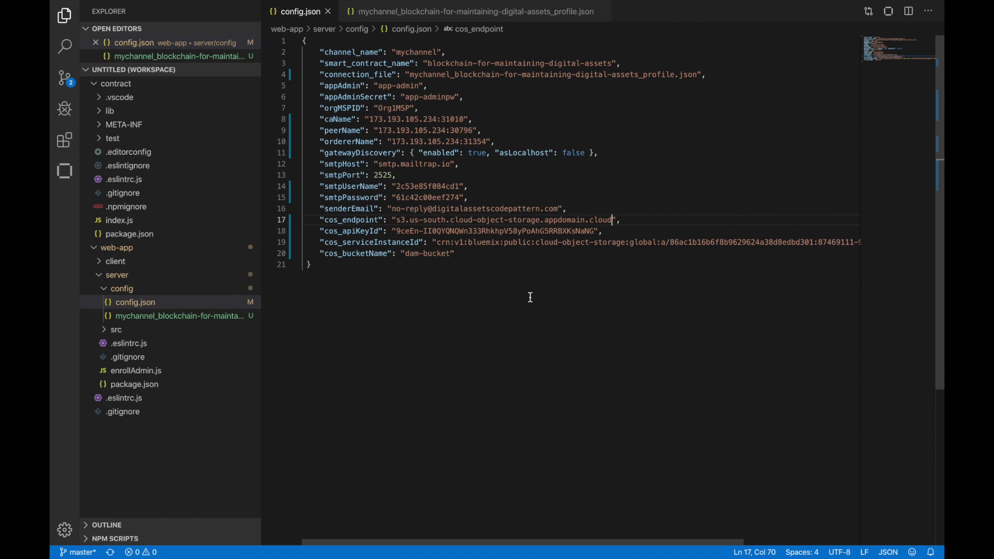
- Open a new terminal in the web-app folder and change to the server directory
{"action": "left_click", "coordinate": [328, 7]}
{"action": "left_click", "coordinate": [345, 21]}
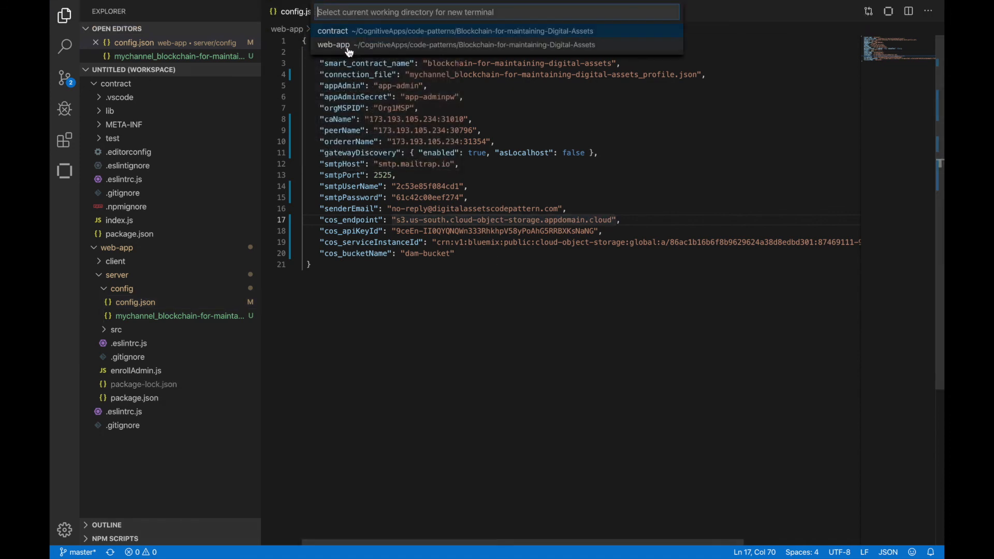
{"action": "left_click", "coordinate": [350, 51]}
{"action": "type", "text": "cd server"}
{"action": "key", "text": "Return"}
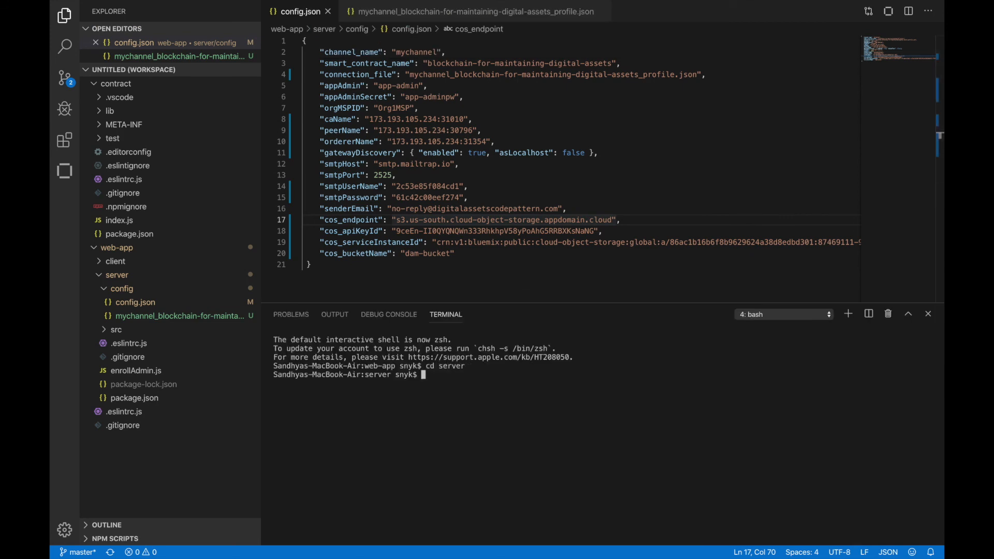
- Install the server's dependencies with npm install
{"action": "type", "text": "npm install"}
{"action": "key", "text": "Return"}
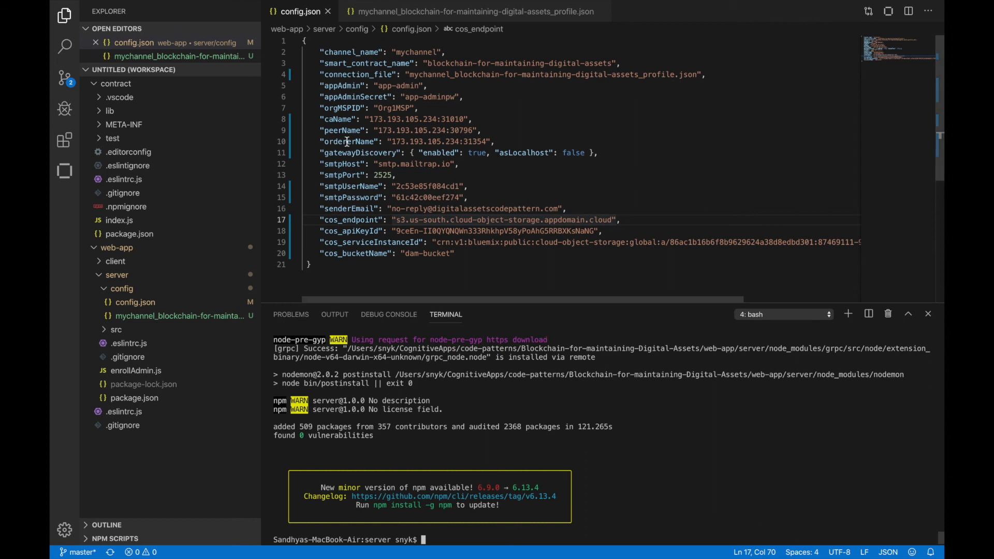
- Highlight the appAdmin and appAdminSecret entries in config.json and enroll the admin with node enrollAdmin.js
{"action": "left_click_drag", "start_coordinate": [320, 86], "coordinate": [469, 96]}
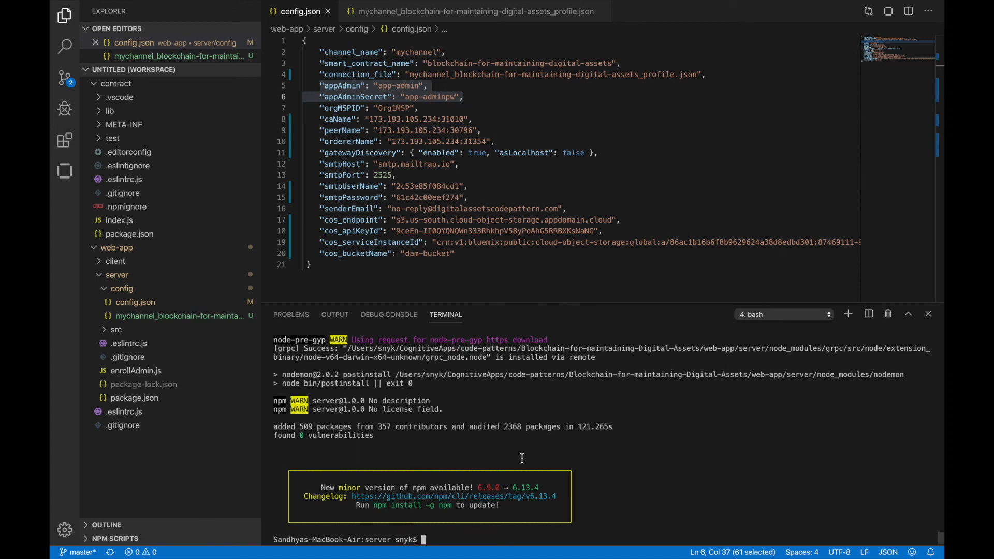
{"action": "type", "text": "node enrollAdmin.js"}
{"action": "key", "text": "Return"}
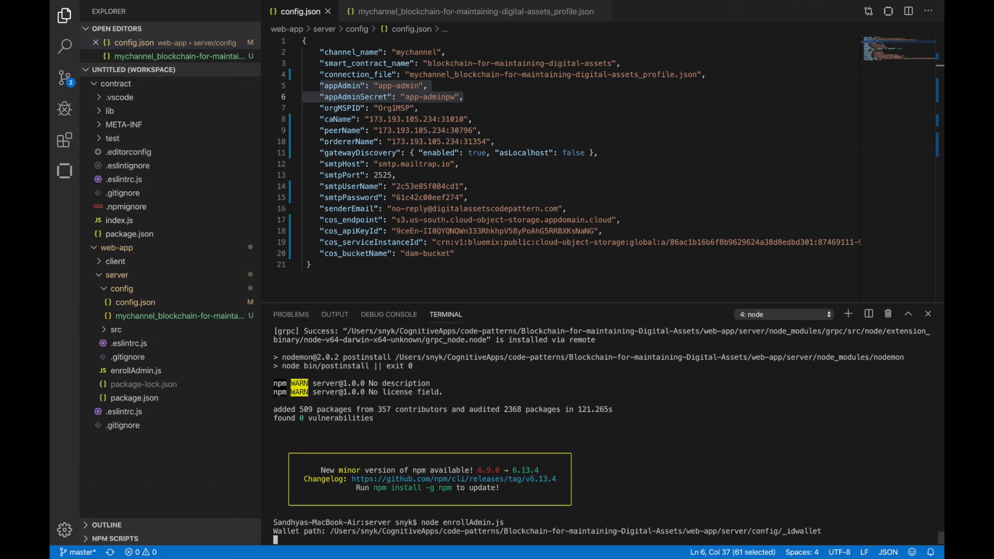
- Highlight the enrollment message in the terminal and inspect the app-admin identity files in the _idwallet folder, collapsing app-admin again
{"action": "left_click_drag", "start_coordinate": [275, 532], "coordinate": [620, 532]}
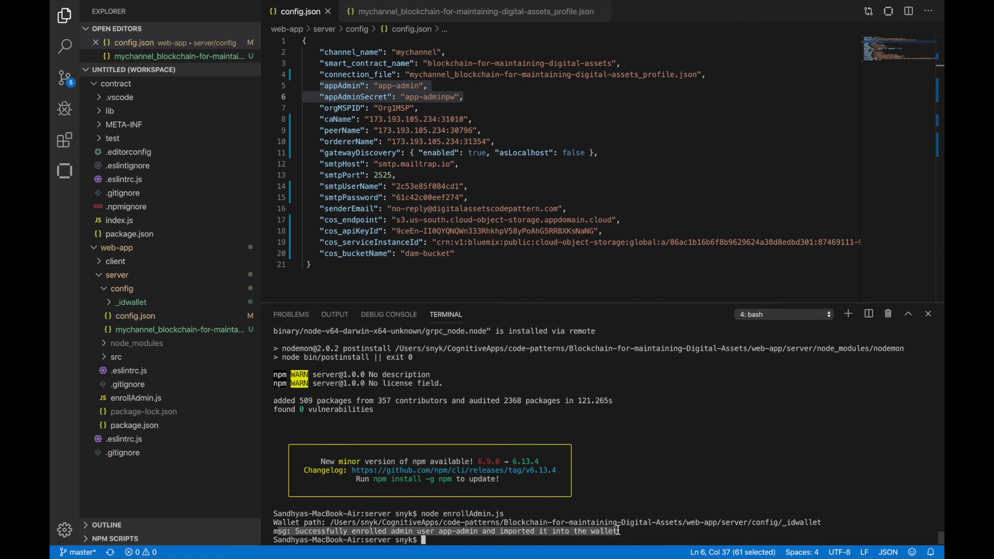
{"action": "left_click", "coordinate": [112, 307]}
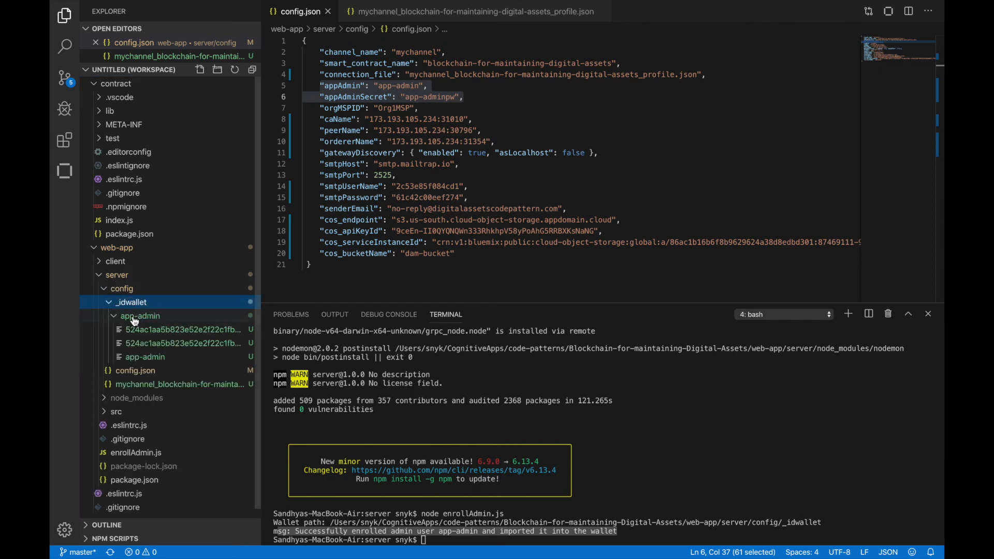
{"action": "left_click", "coordinate": [118, 322]}
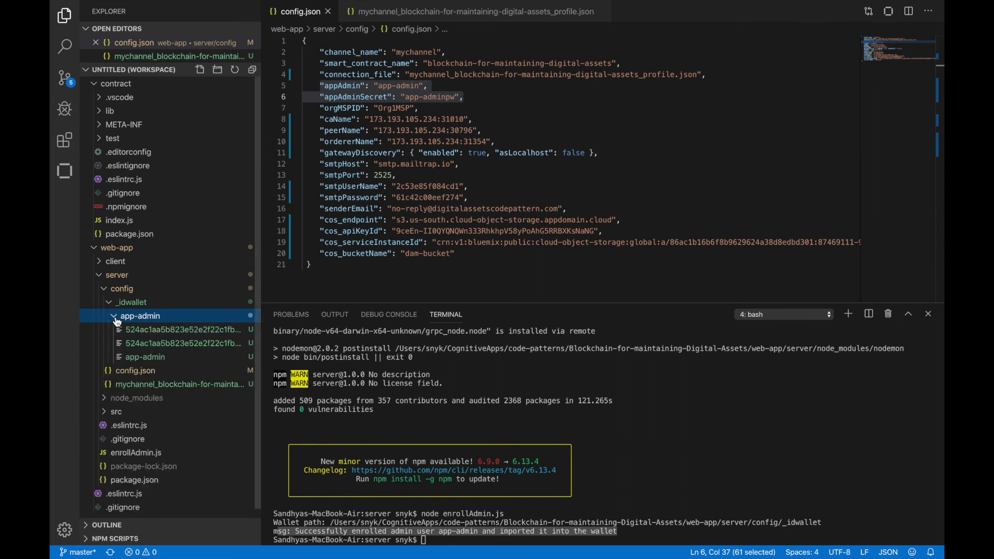
{"action": "left_click", "coordinate": [118, 322]}
- Start the server application with npm start in the server directory
{"action": "left_click", "coordinate": [476, 525]}
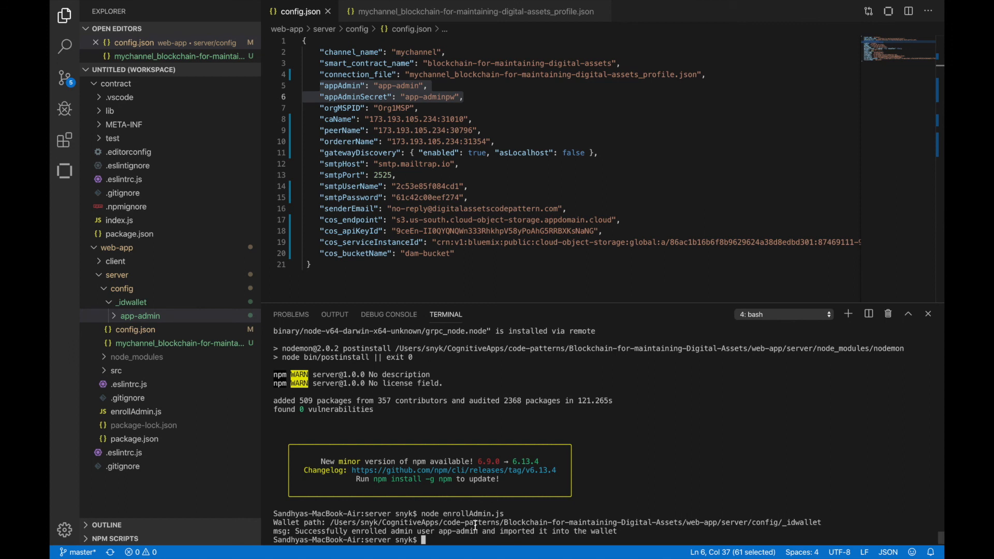
{"action": "type", "text": "npm start"}
{"action": "key", "text": "Return"}
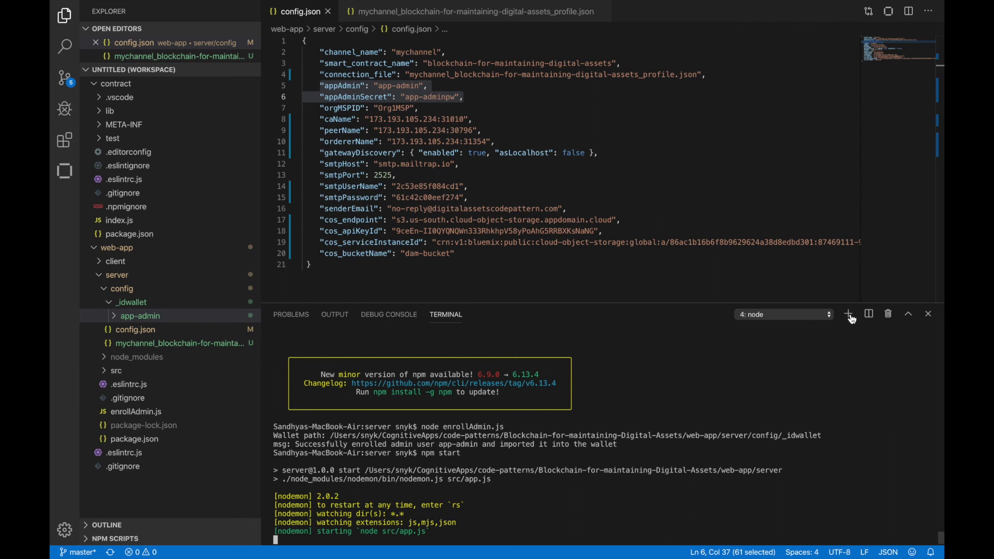
- Split the terminal and change to the ../client directory in the new pane
{"action": "left_click", "coordinate": [870, 316]}
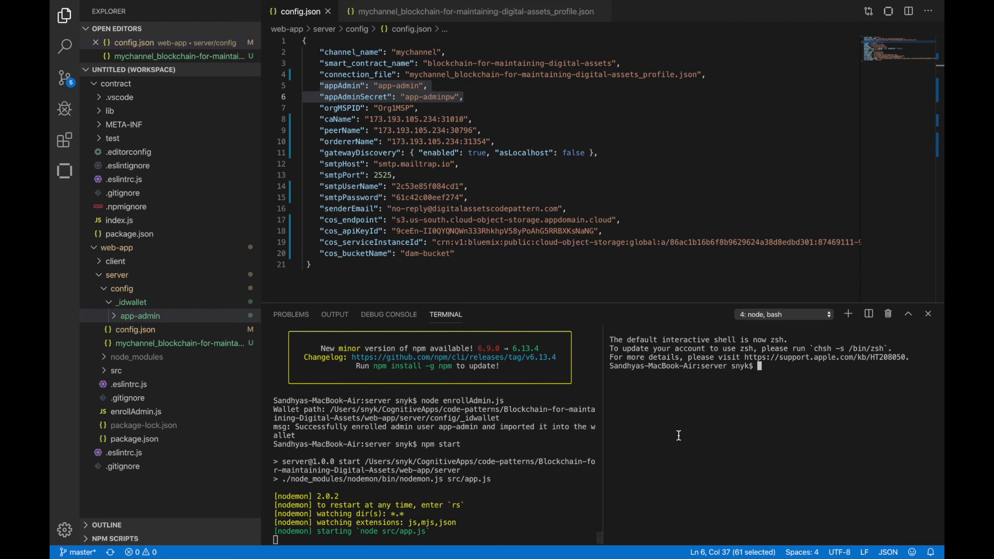
{"action": "type", "text": "cd ../client"}
{"action": "key", "text": "Return"}
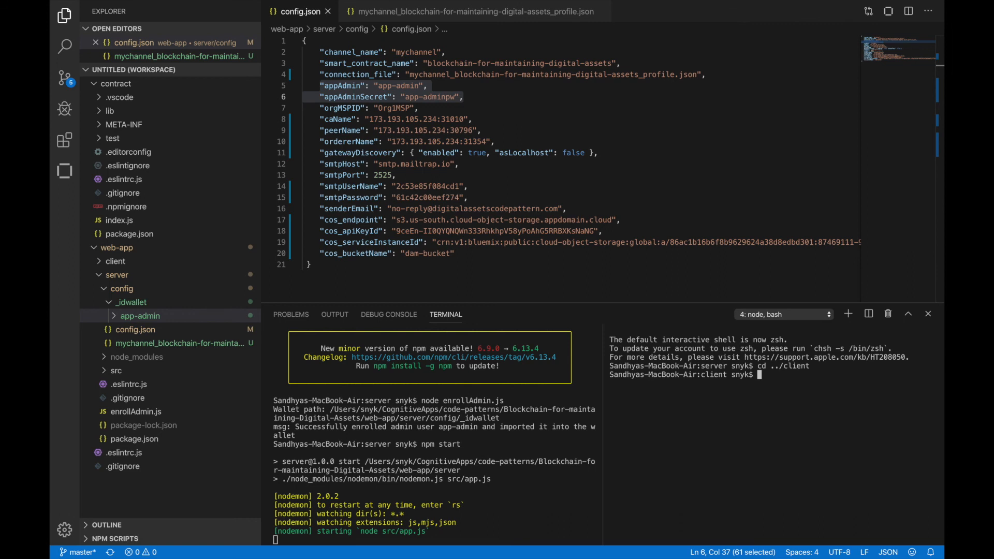
- Install the client's dependencies with npm install and start the client application with npm run serve
{"action": "type", "text": "npm install"}
{"action": "key", "text": "Return"}
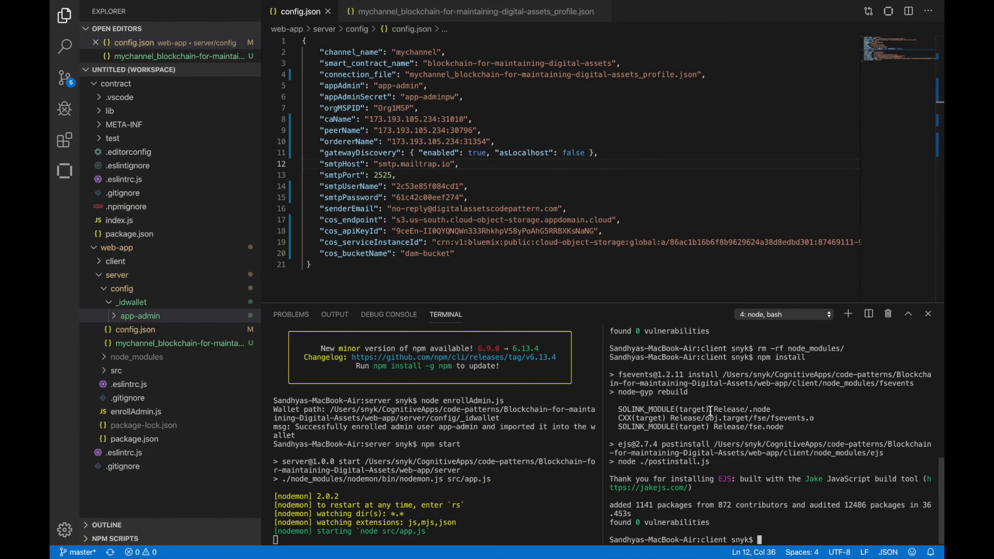
{"action": "type", "text": "npm run serve"}
{"action": "key", "text": "Return"}
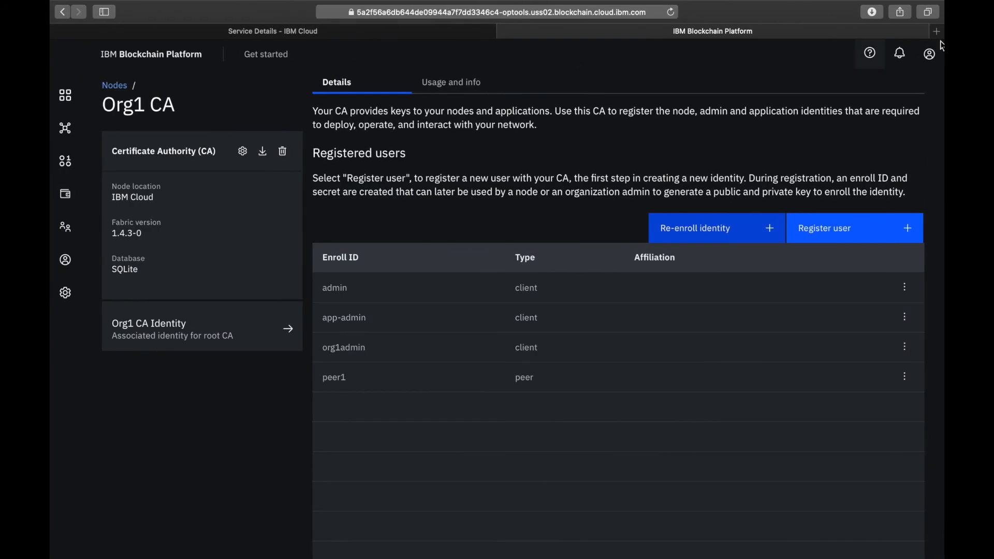
- Switch to Safari, open localhost:8080 in a new tab, and place the cursor in the login email field
{"action": "left_click", "coordinate": [941, 32]}
{"action": "type", "text": "local"}
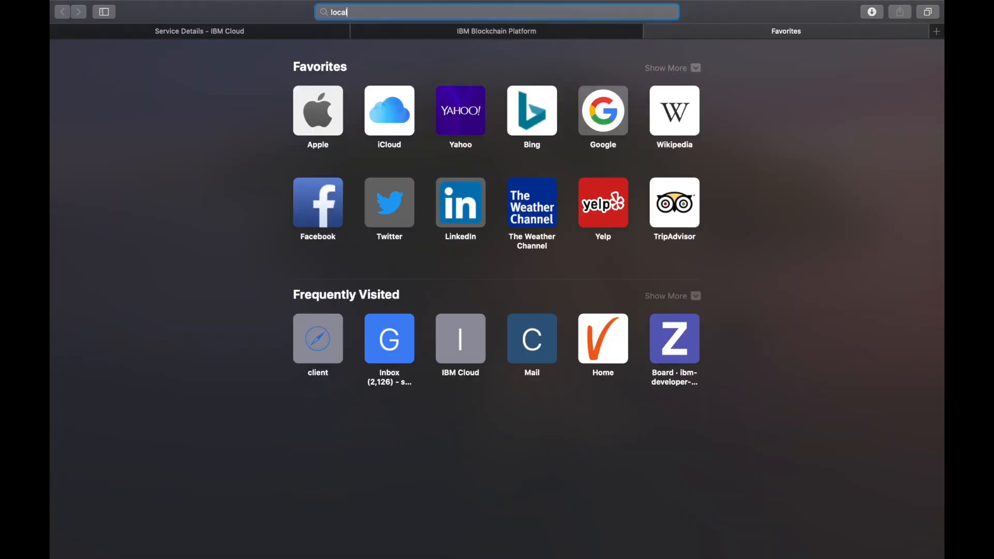
{"action": "type", "text": "host:8080"}
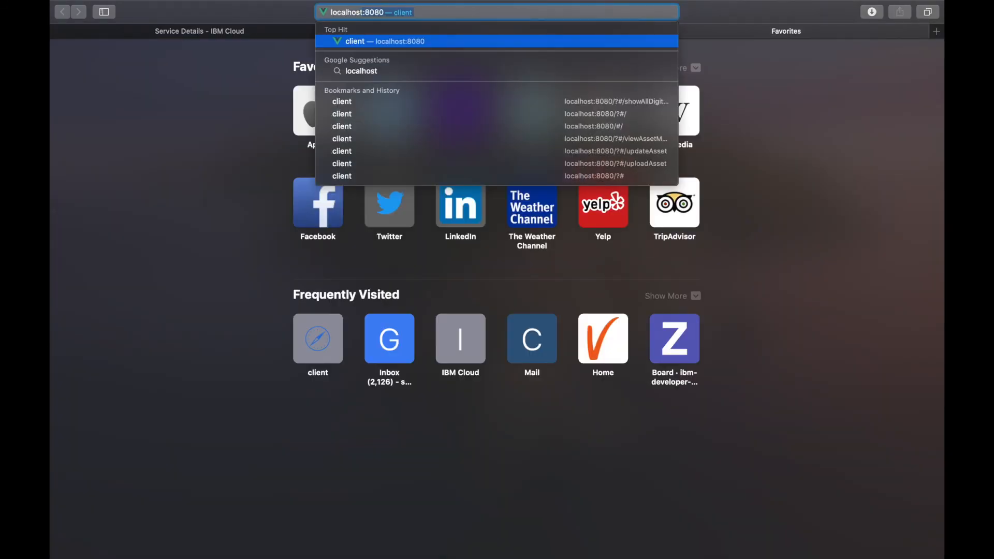
{"action": "key", "text": "Return"}
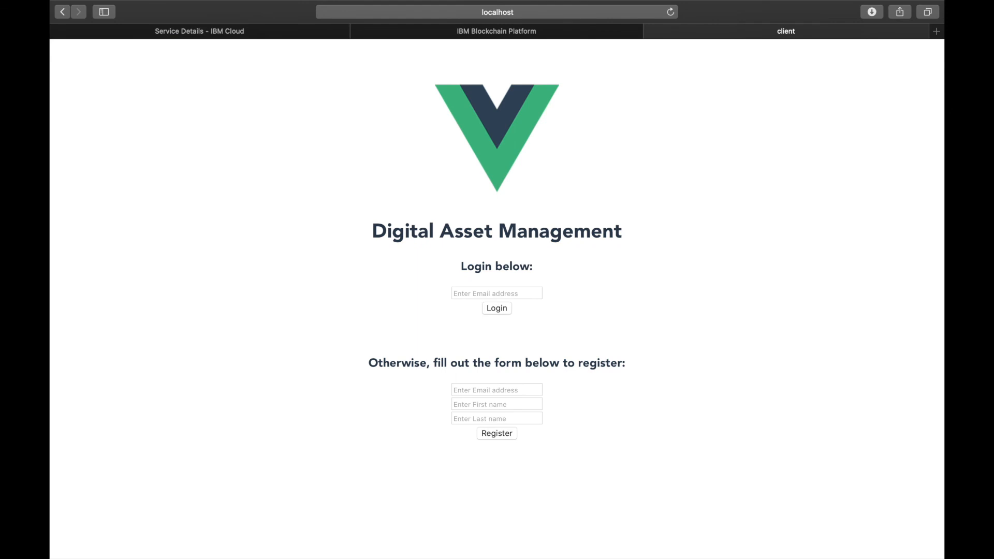
{"action": "left_click", "coordinate": [488, 296]}
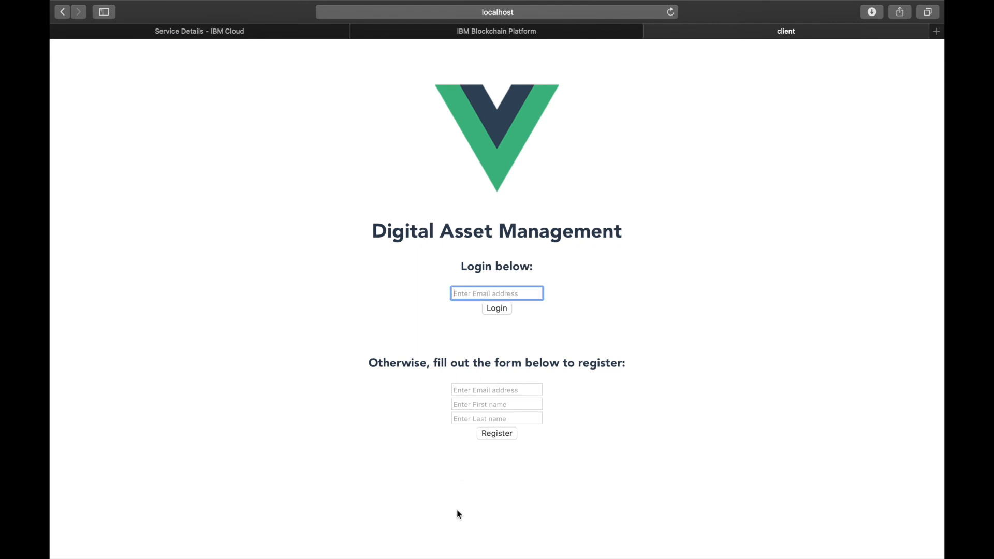